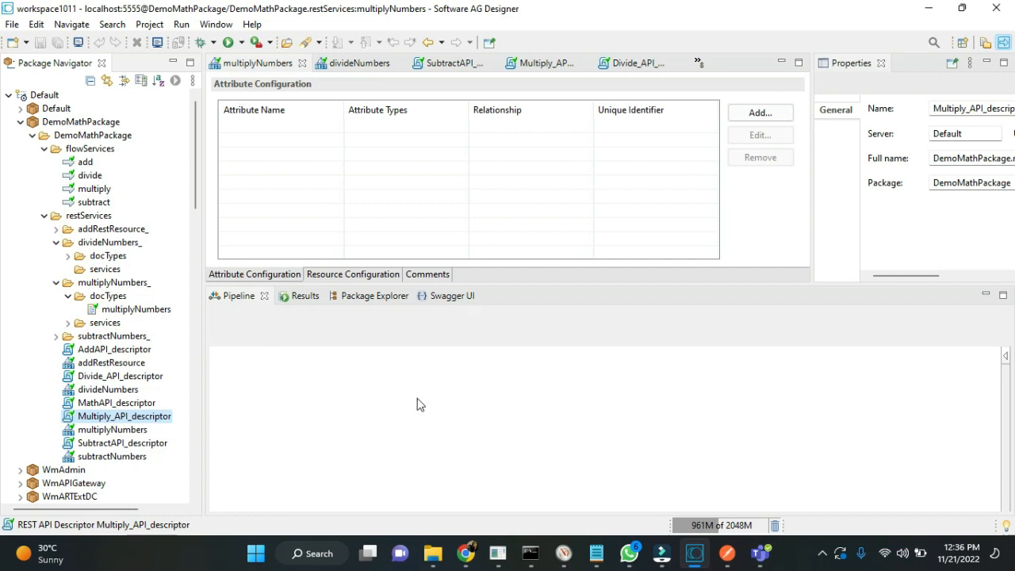
Select DemoMathPackage and collapse the divideNumbers_ and multiplyNumbers_ folders under restServices
{"action": "left_click", "coordinate": [70, 124]}
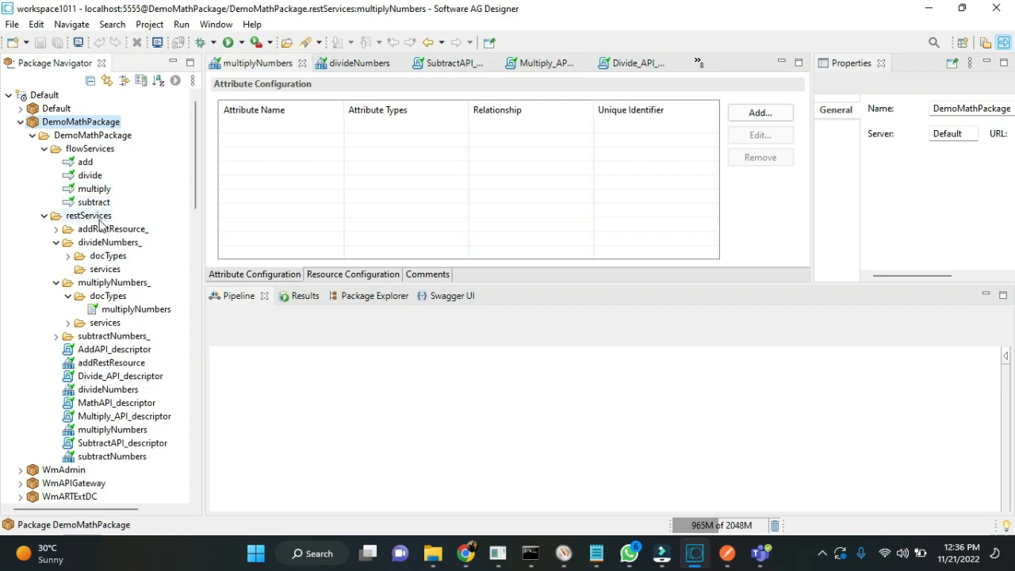
{"action": "left_click", "coordinate": [55, 243]}
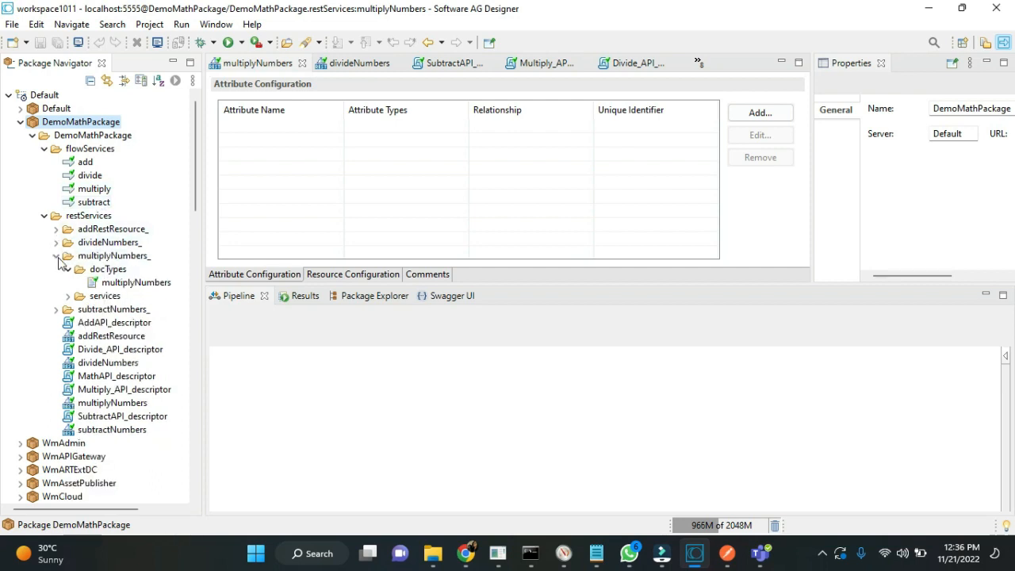
{"action": "left_click", "coordinate": [55, 256]}
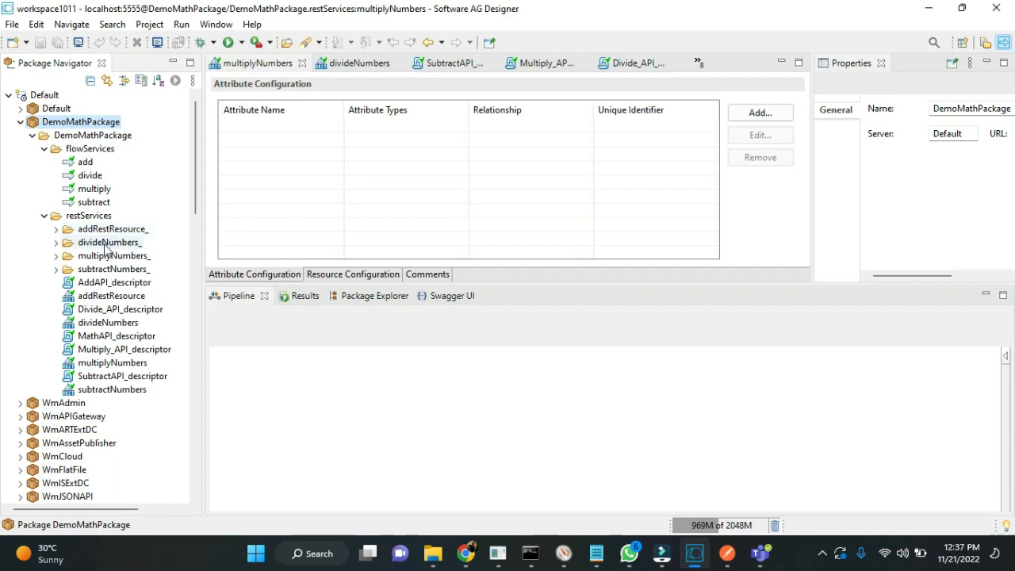
{"action": "left_click", "coordinate": [710, 492]}
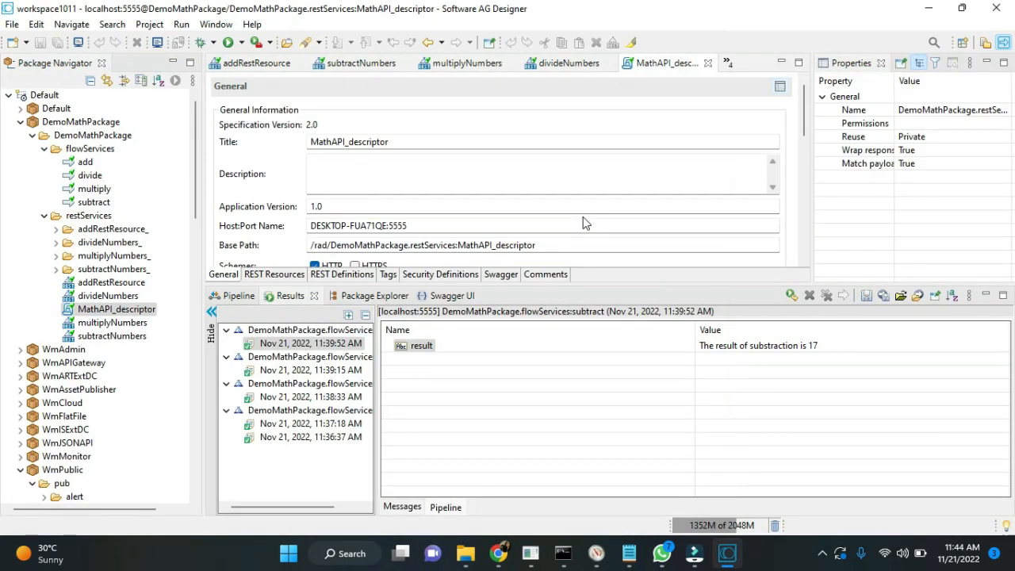
Copy the entire Swagger definition of MathAPI_descriptor
{"action": "left_click", "coordinate": [501, 274]}
{"action": "left_click", "coordinate": [439, 196]}
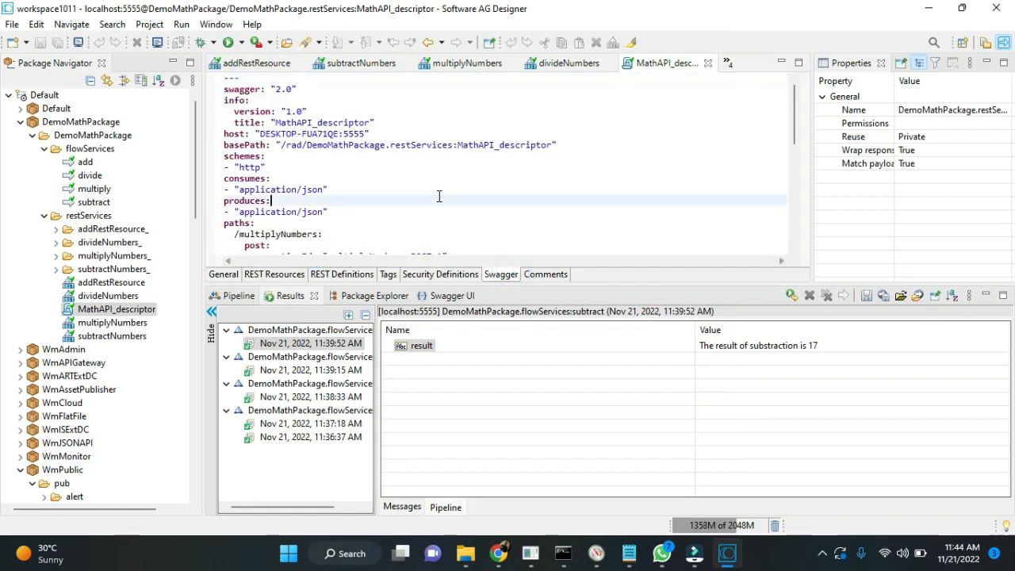
{"action": "key", "text": "ctrl+a"}
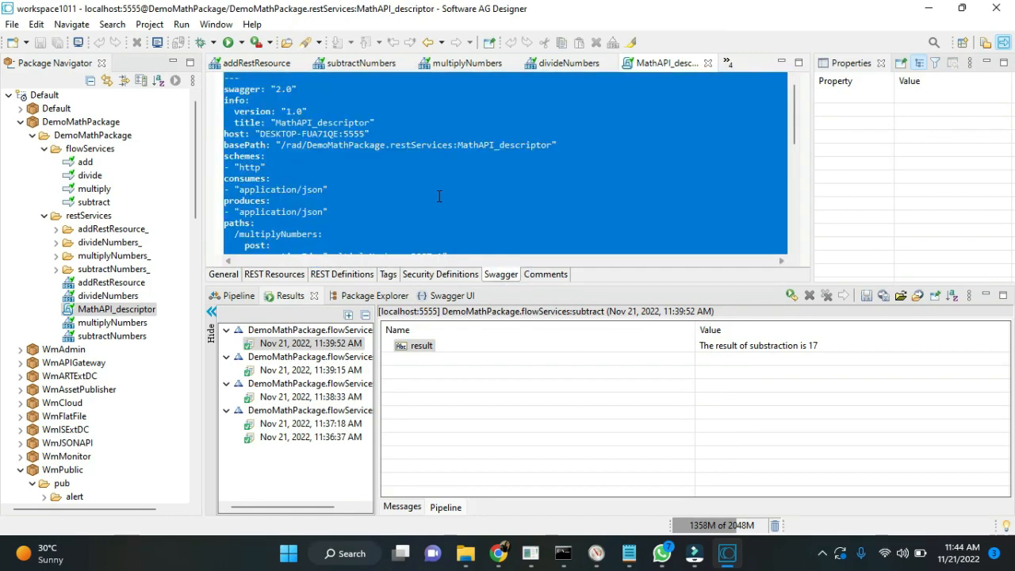
{"action": "right_click", "coordinate": [438, 196]}
{"action": "left_click", "coordinate": [490, 138]}
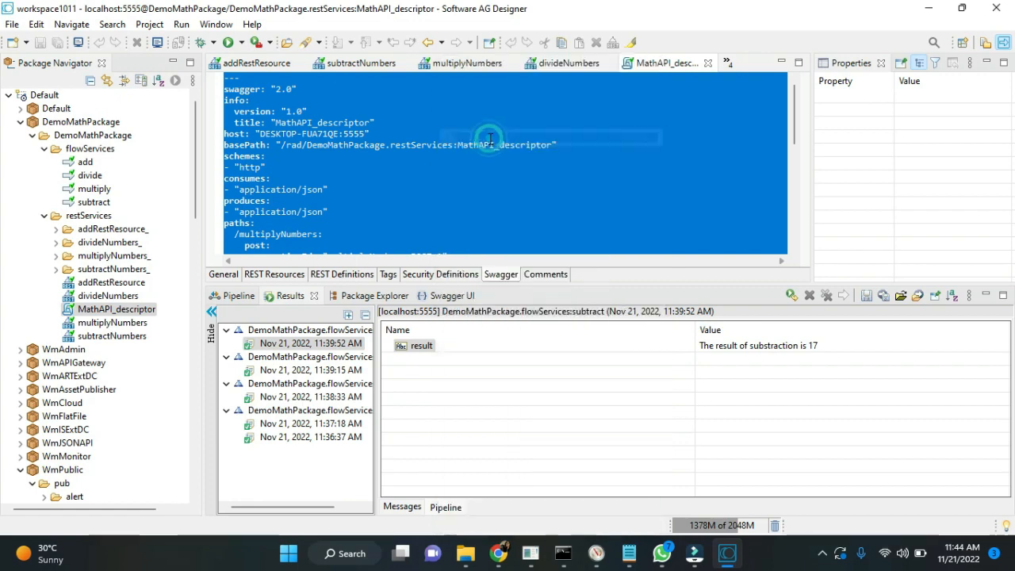
Switch to File Explorer and create a new text document in the Desktop folder
{"action": "left_click", "coordinate": [497, 560]}
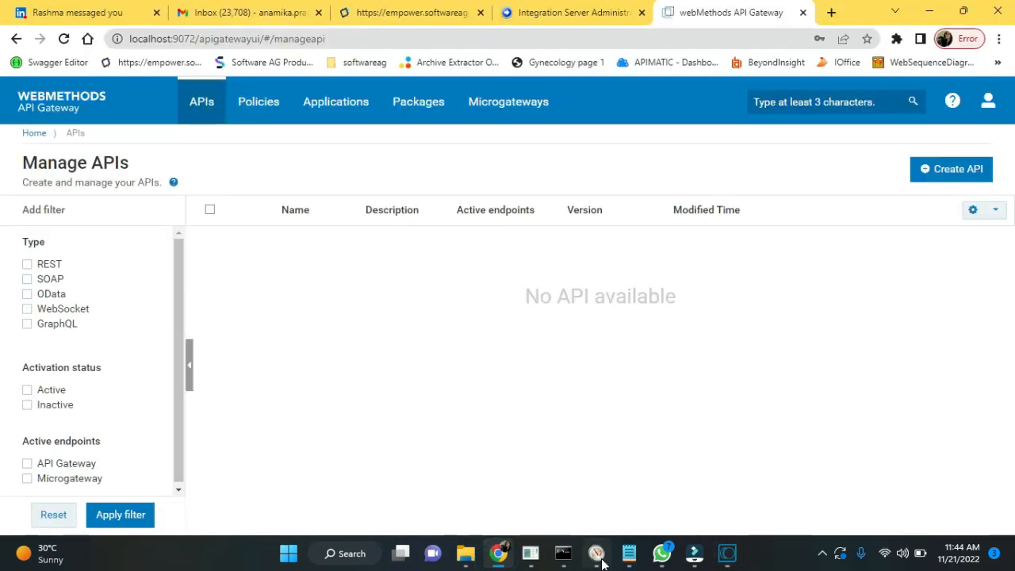
{"action": "left_click", "coordinate": [728, 557]}
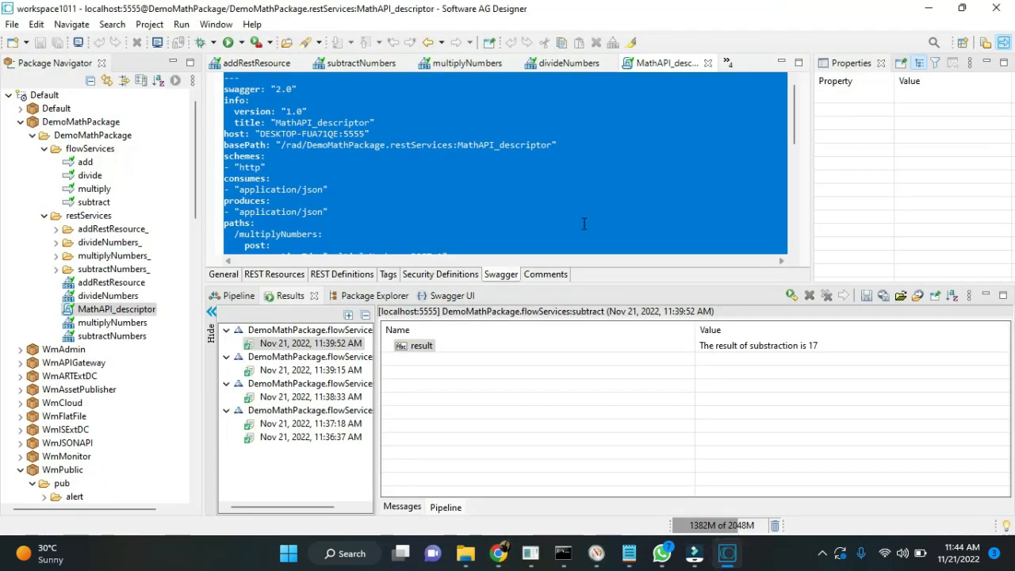
{"action": "left_click", "coordinate": [470, 561]}
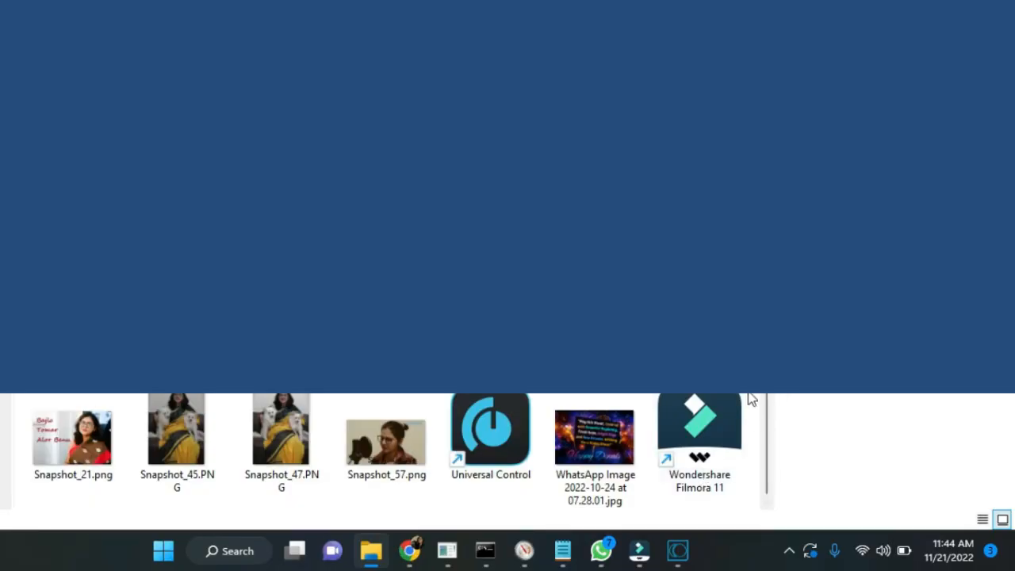
{"action": "right_click", "coordinate": [752, 399]}
{"action": "left_click", "coordinate": [627, 349]}
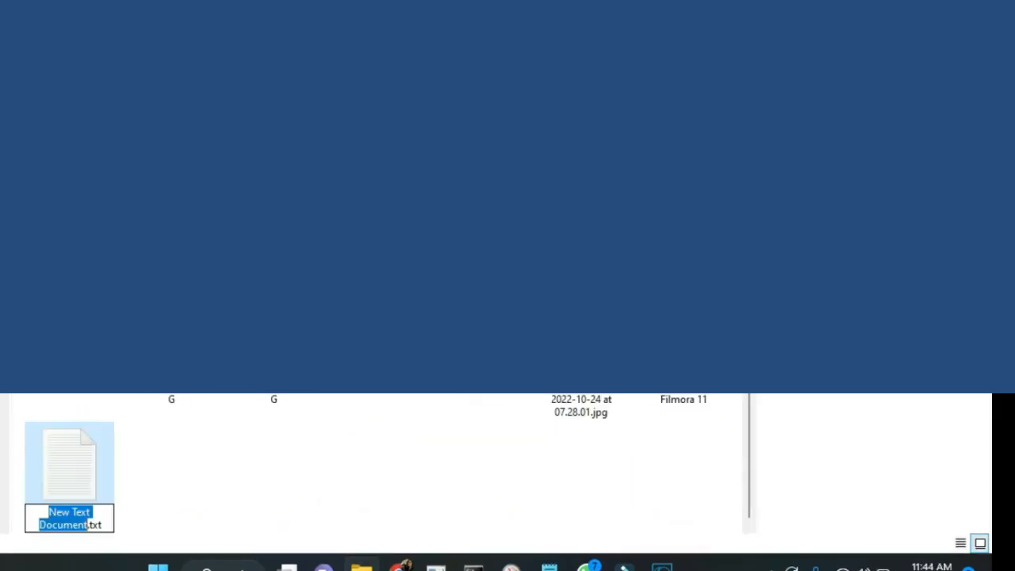
Paste the copied Swagger definition into the new text document, then save and close it
{"action": "double_click", "coordinate": [77, 449]}
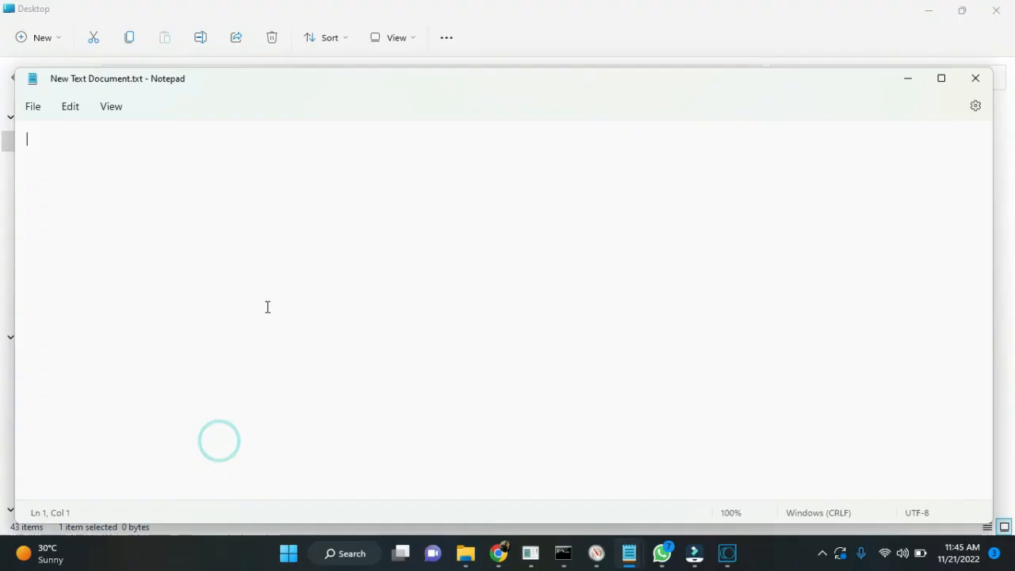
{"action": "key", "text": "ctrl+v"}
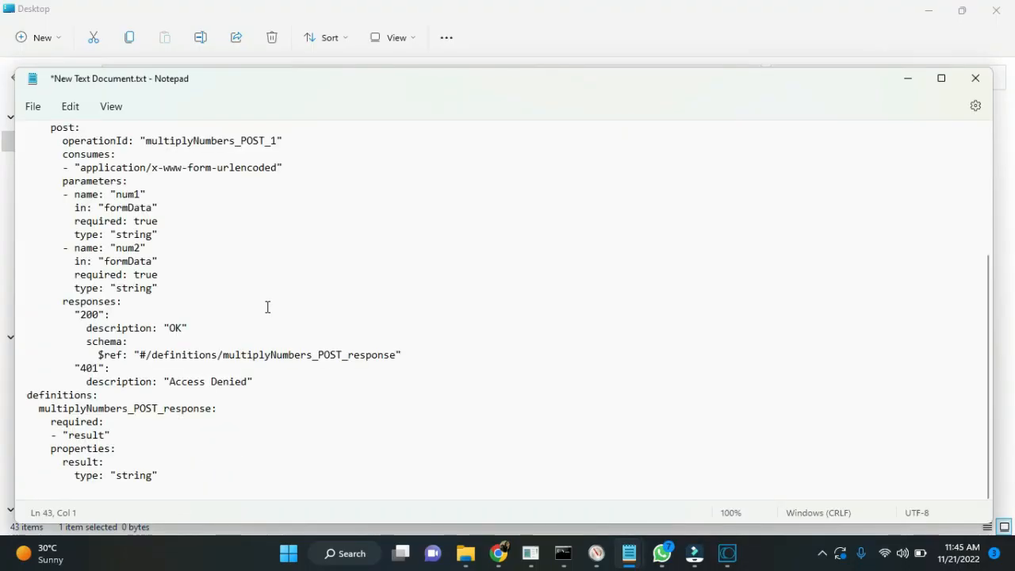
{"action": "key", "text": "ctrl+s"}
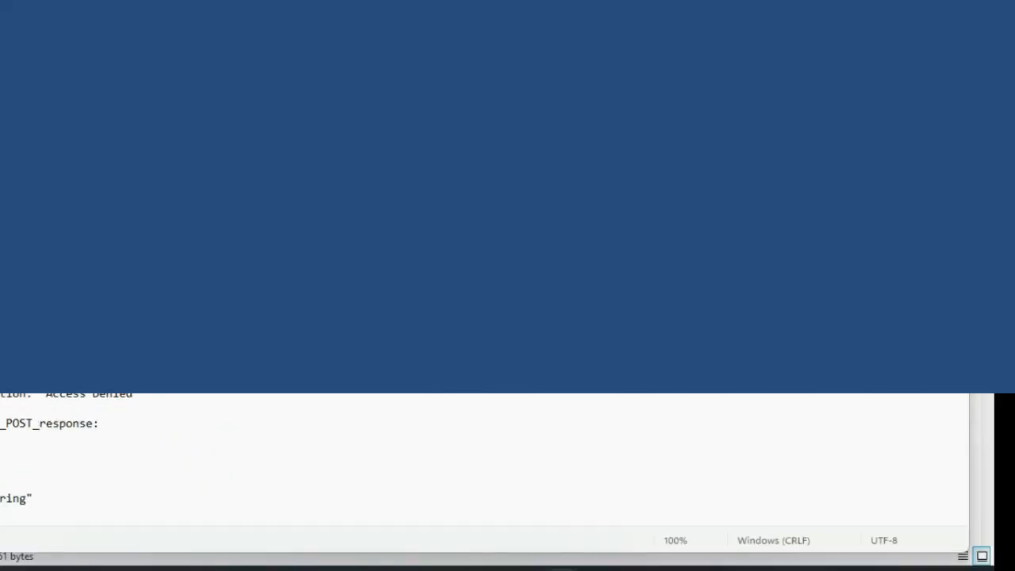
{"action": "left_click", "coordinate": [975, 78]}
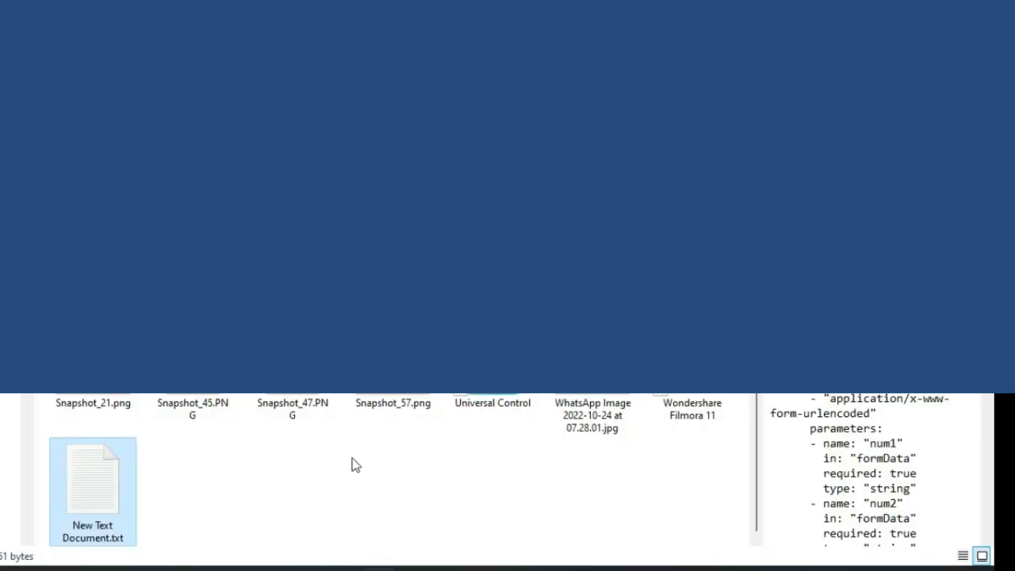
Rename the new text document, including its extension, as math.yml
{"action": "right_click", "coordinate": [124, 489]}
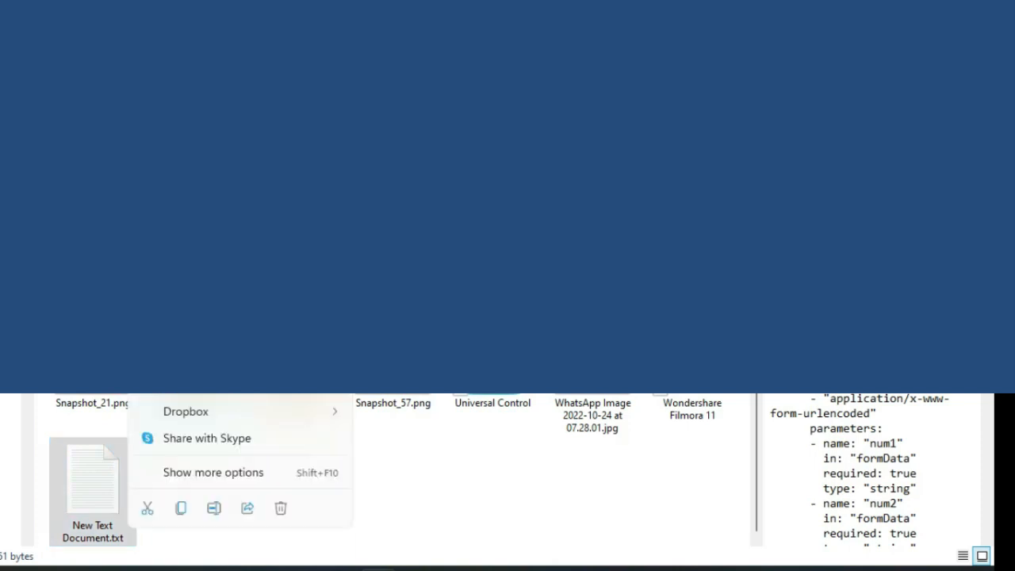
{"action": "left_click", "coordinate": [214, 508]}
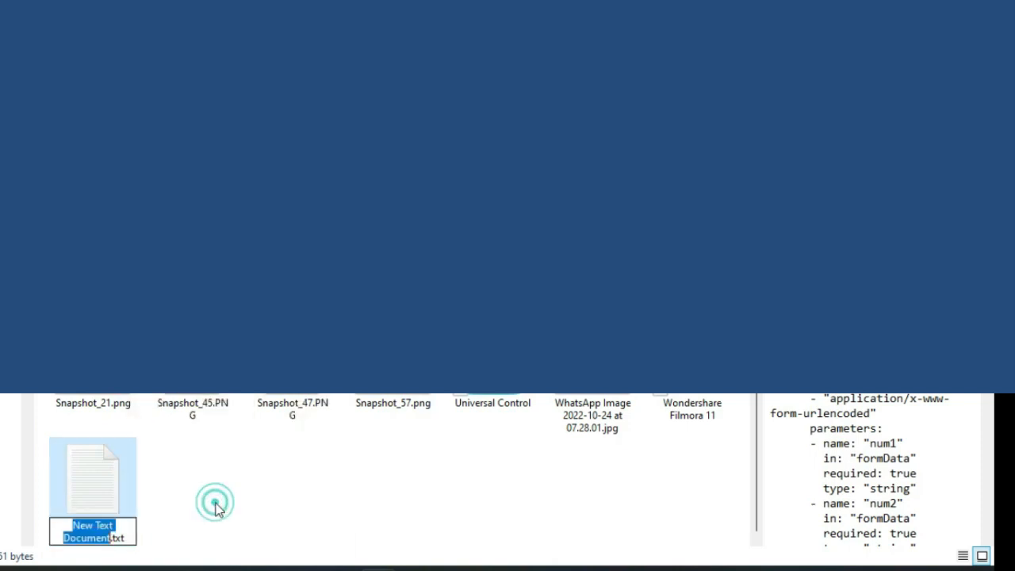
{"action": "double_click", "coordinate": [112, 533]}
{"action": "left_click", "coordinate": [111, 533]}
{"action": "key", "text": "ctrl+a"}
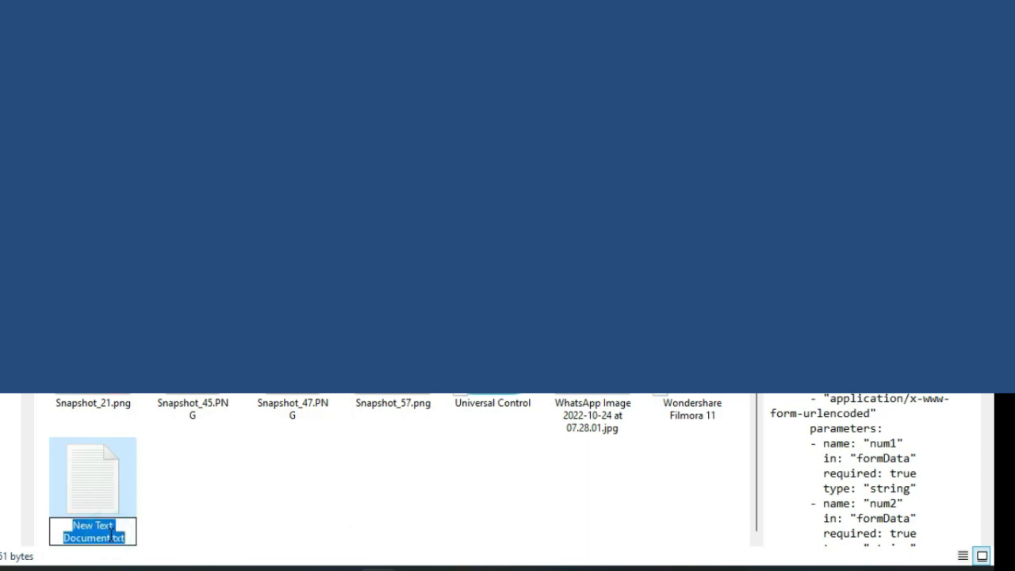
{"action": "type", "text": "math.yml"}
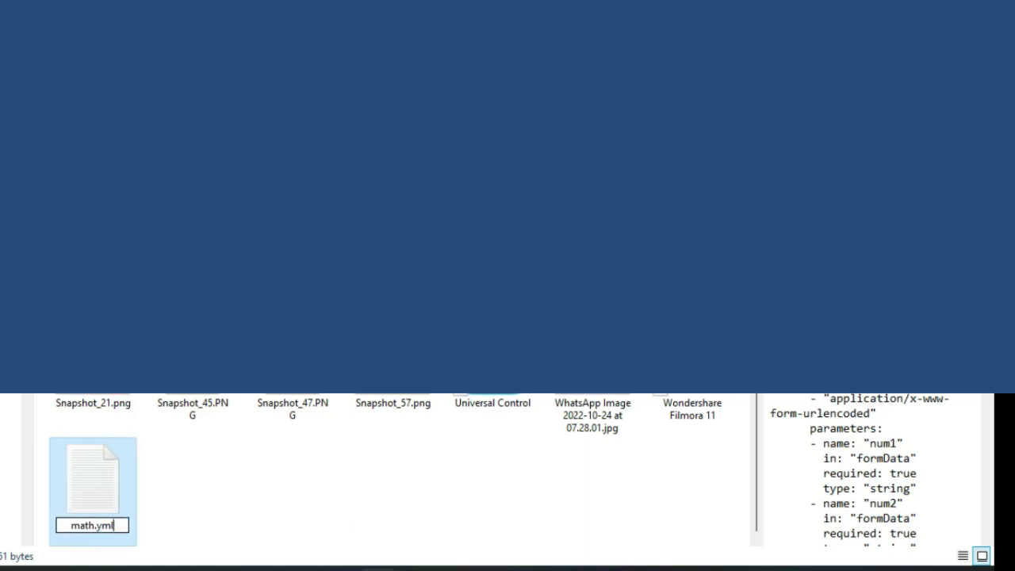
{"action": "key", "text": "Return"}
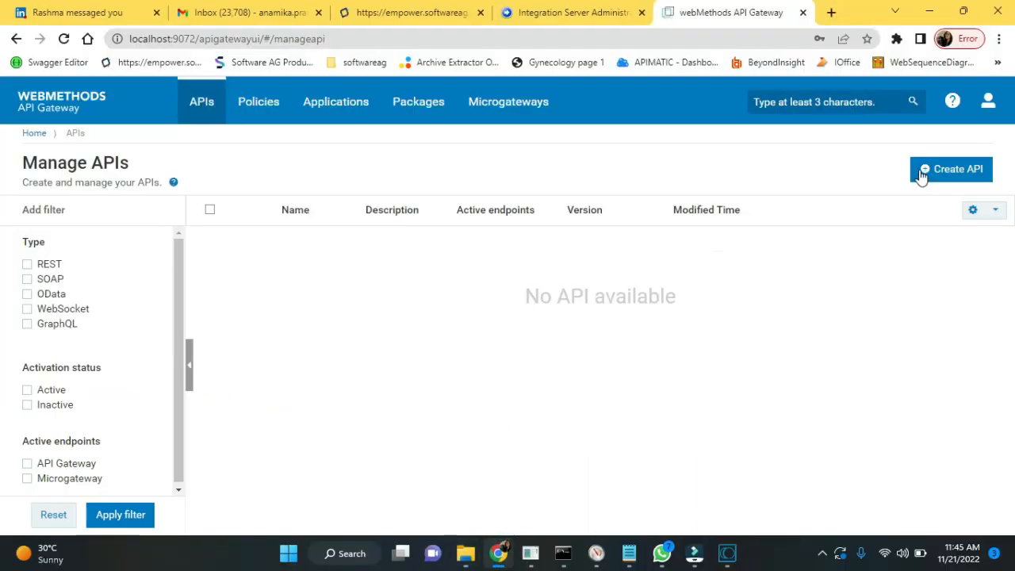
Start creating an API in webMethods API Gateway and choose math.yml from the Desktop as the import file
{"action": "left_click", "coordinate": [924, 171]}
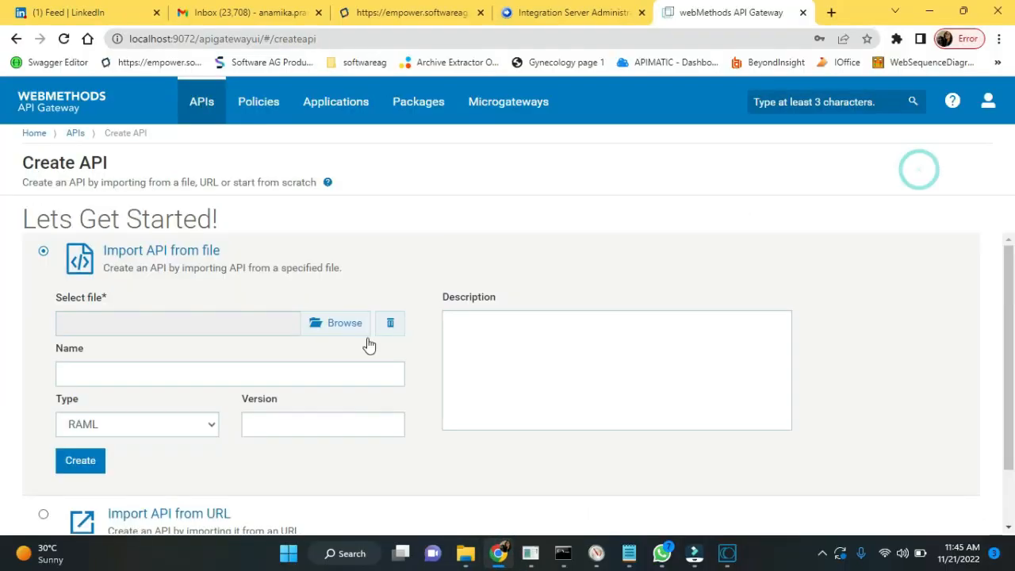
{"action": "left_click", "coordinate": [335, 324]}
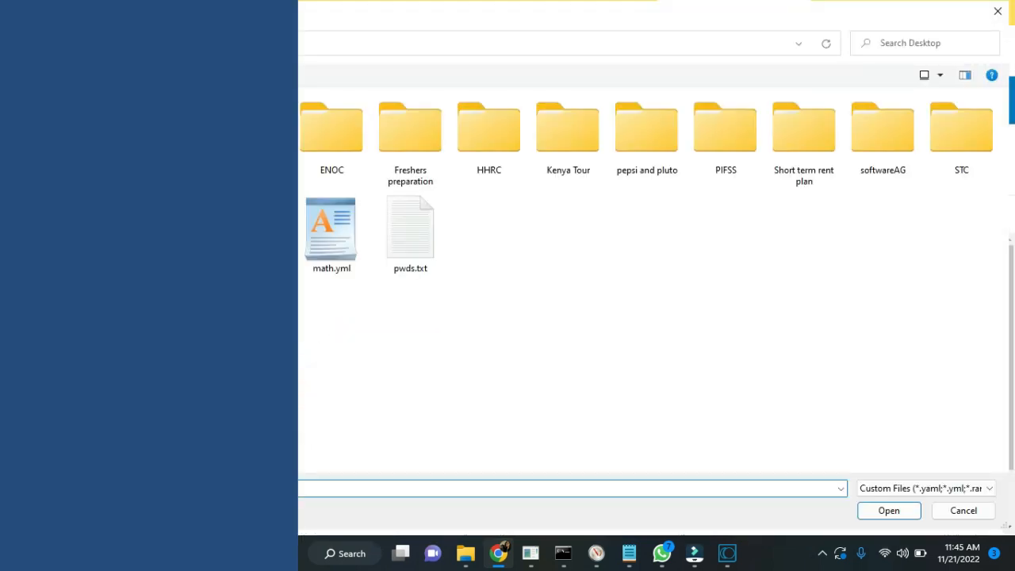
{"action": "double_click", "coordinate": [331, 238]}
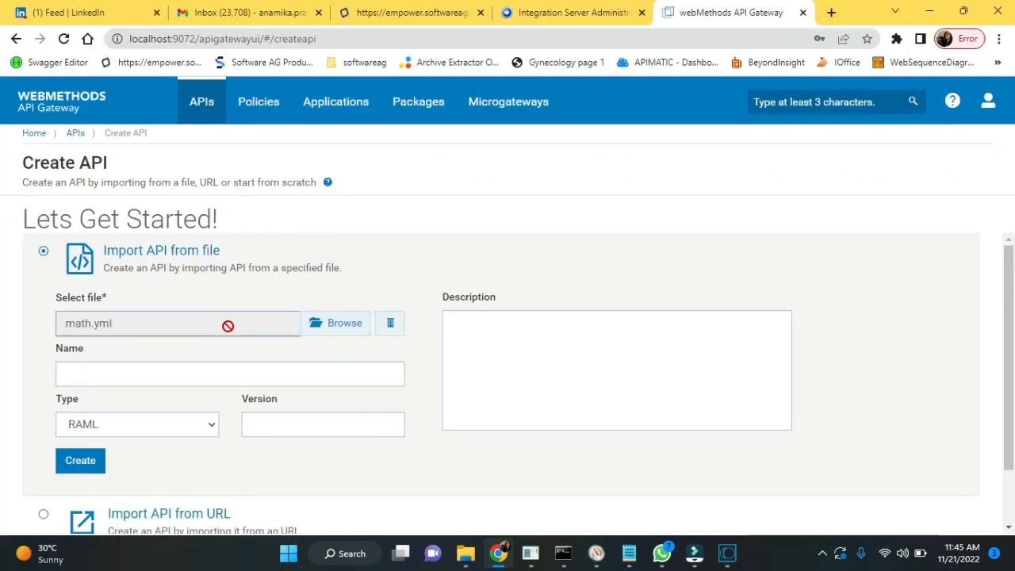
Name the imported API MathAPI, set its type to Swagger and create it
{"action": "left_click", "coordinate": [196, 367]}
{"action": "type", "text": "Mat"}
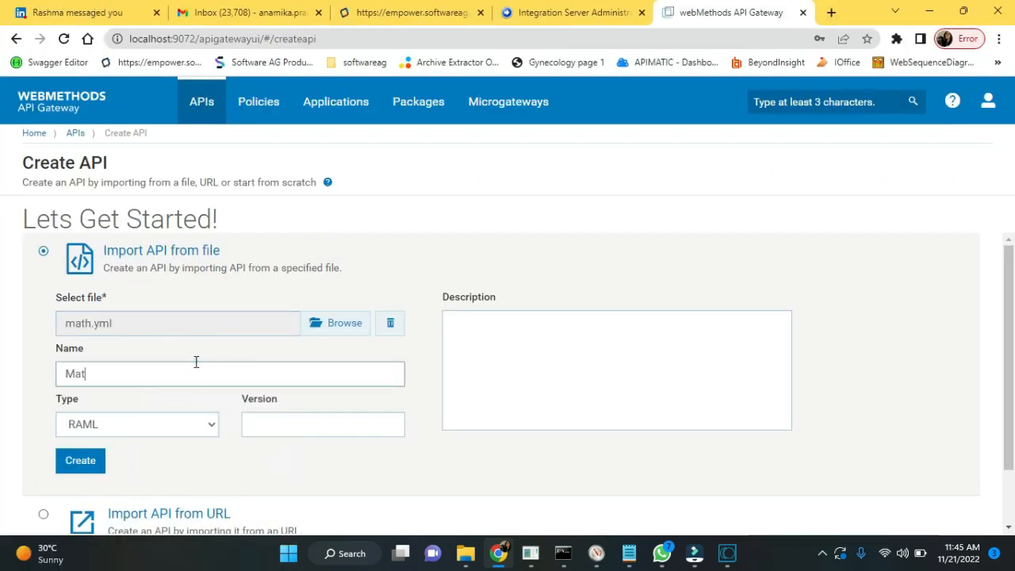
{"action": "type", "text": "hAPI"}
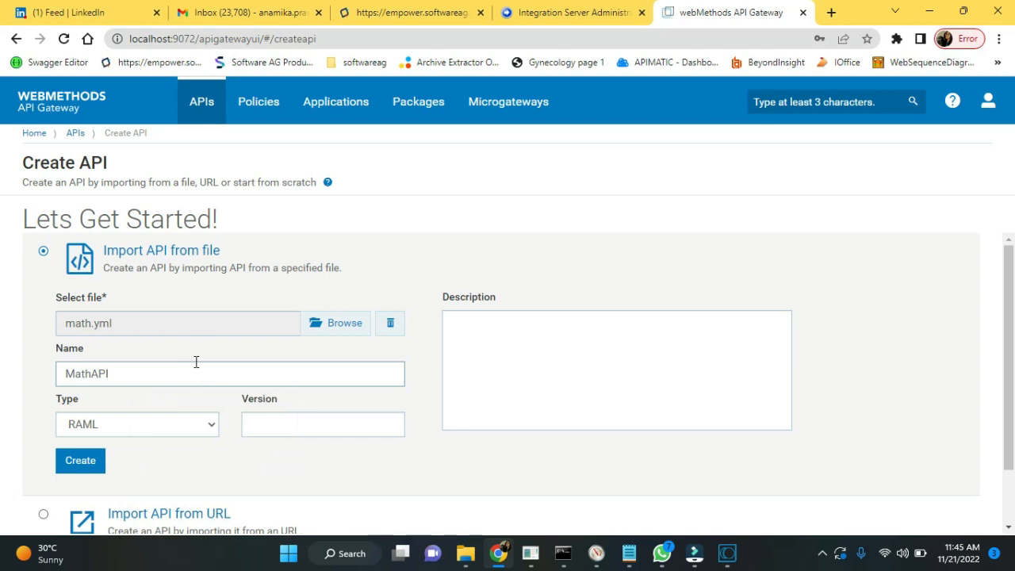
{"action": "left_click", "coordinate": [178, 423]}
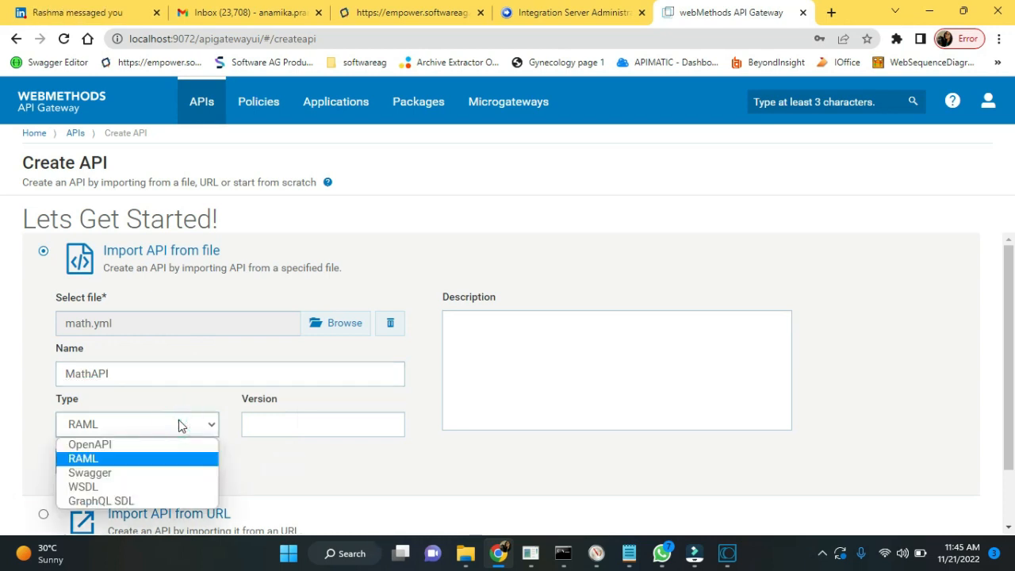
{"action": "left_click", "coordinate": [130, 472]}
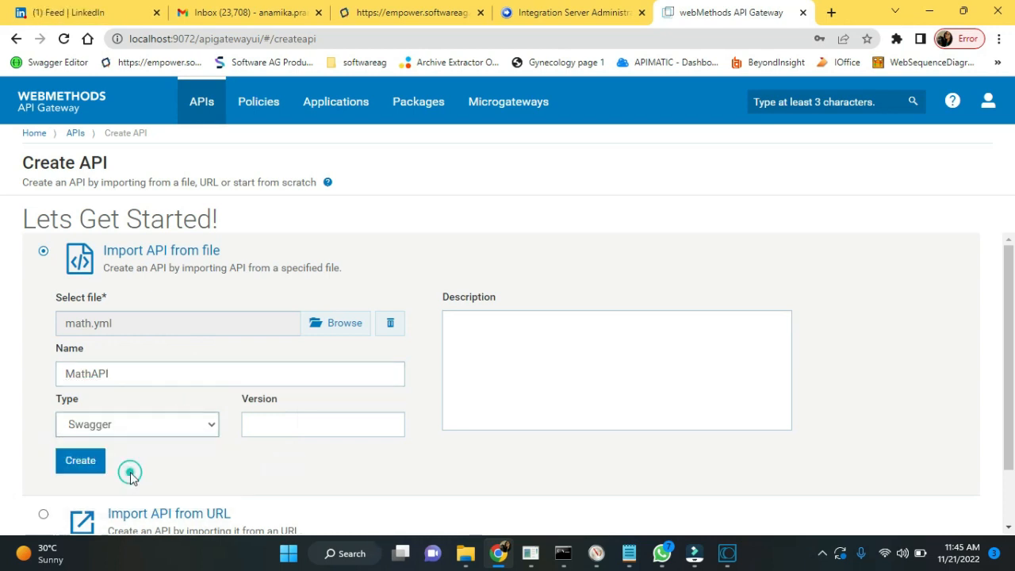
{"action": "left_click", "coordinate": [82, 464]}
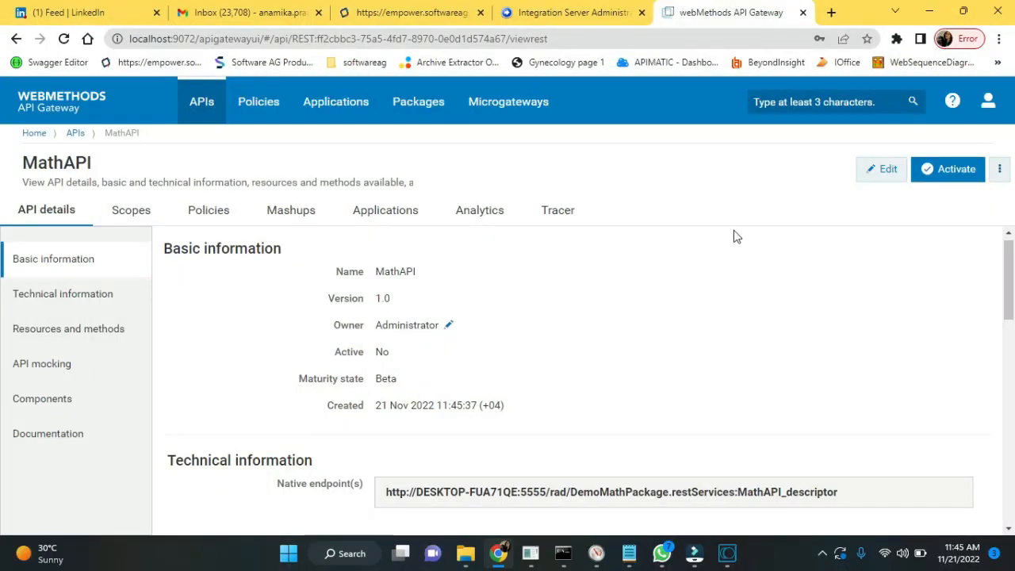
Review the basic information, technical information and /multiplyNumbers resource on MathAPI's details page
{"action": "scroll", "coordinate": [1011, 285], "scroll_direction": "down", "scroll_amount": 2}
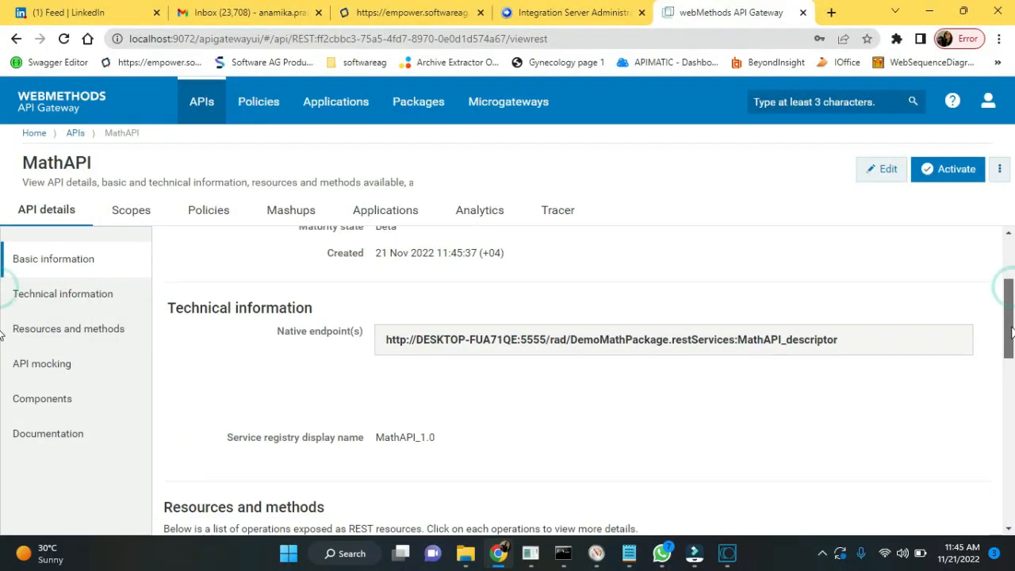
{"action": "left_click_drag", "start_coordinate": [1011, 333], "coordinate": [1010, 286]}
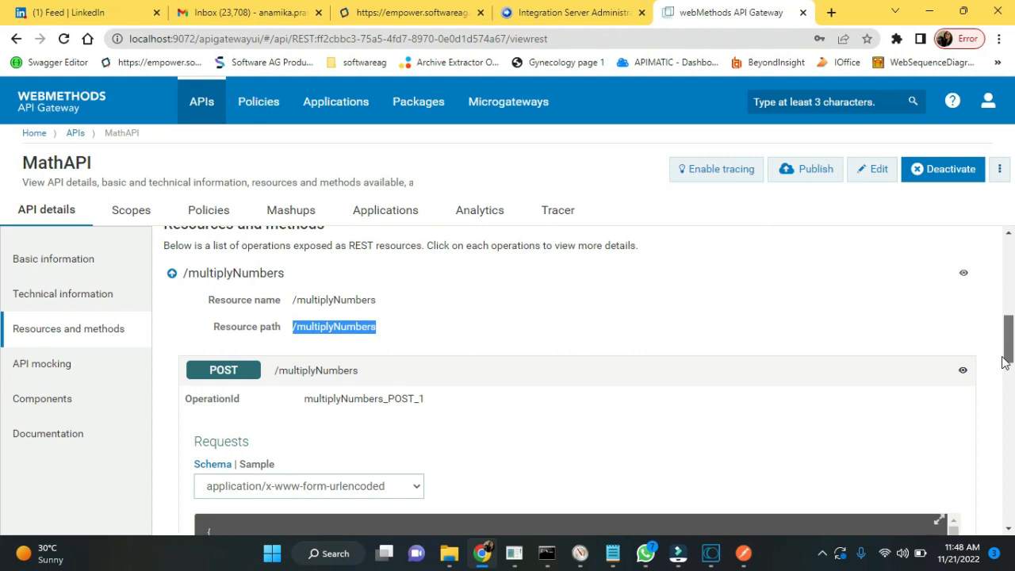
{"action": "left_click_drag", "start_coordinate": [1003, 362], "coordinate": [1004, 306]}
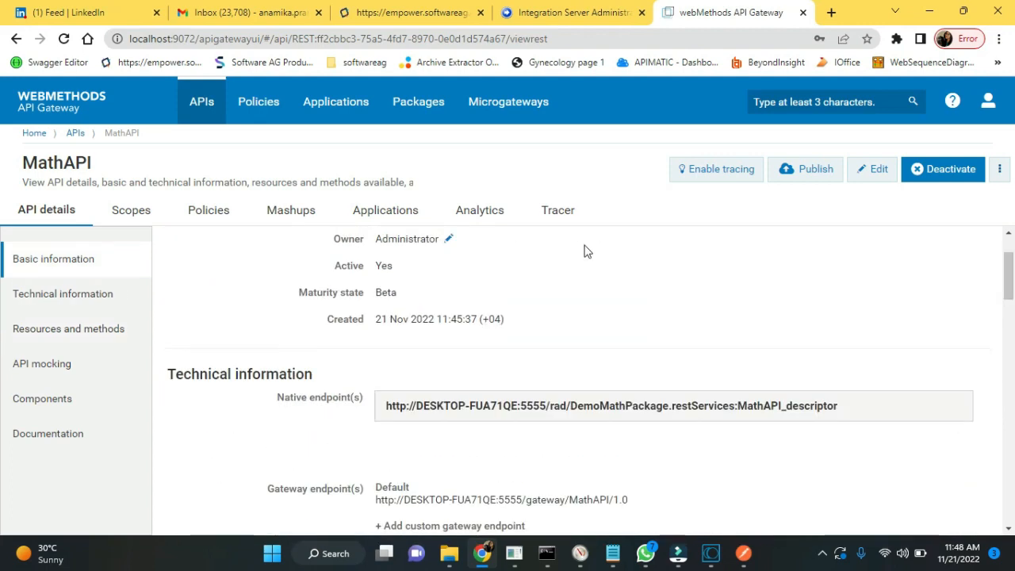
Inspect the Straight Through Routing policy properties of MathAPI in full screen, then return to the API details
{"action": "left_click", "coordinate": [225, 218]}
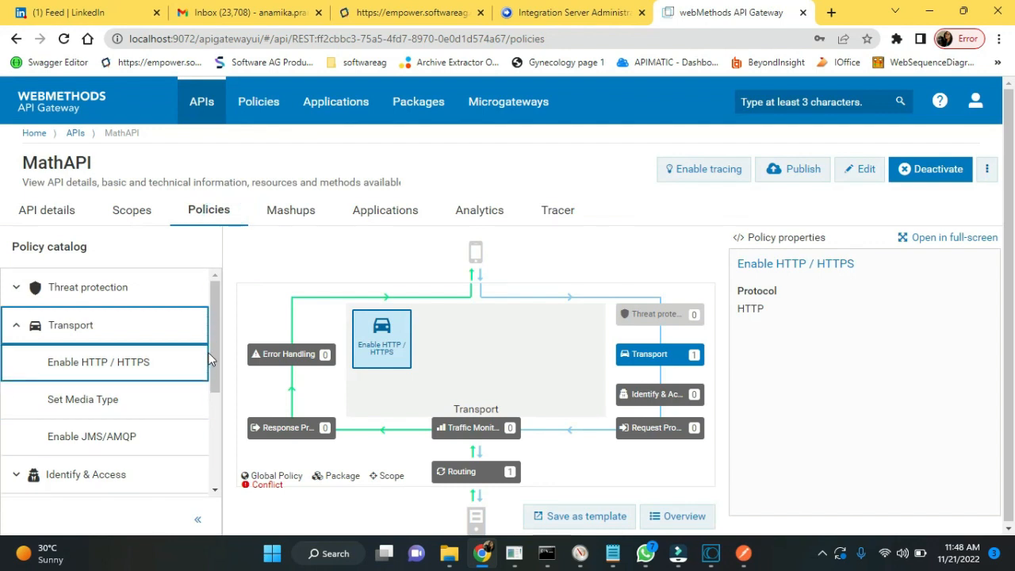
{"action": "left_click_drag", "start_coordinate": [220, 351], "coordinate": [220, 423]}
{"action": "left_click", "coordinate": [148, 418]}
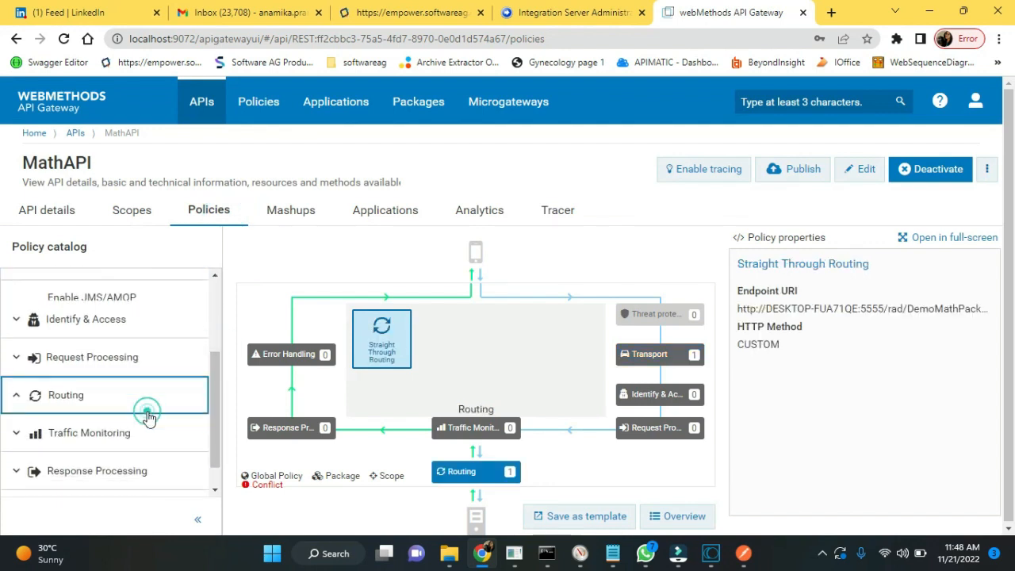
{"action": "left_click", "coordinate": [952, 238]}
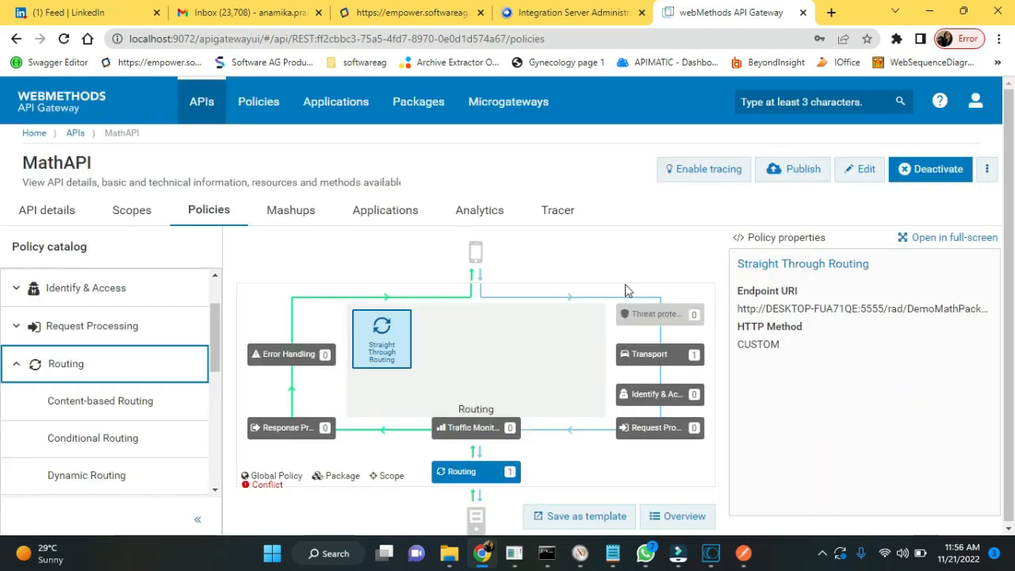
{"action": "left_click", "coordinate": [73, 205]}
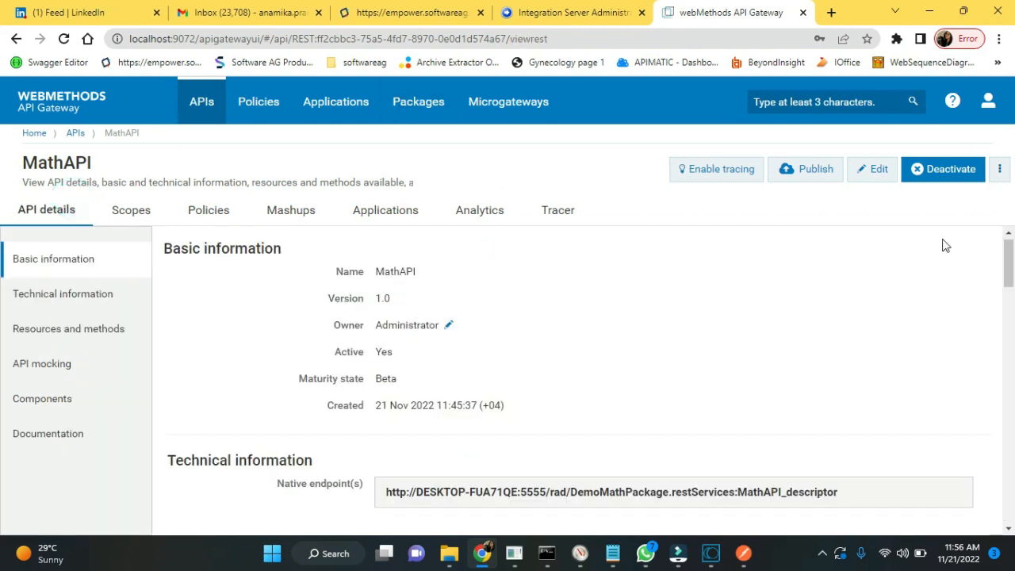
Deactivate MathAPI and open its resources and methods for editing
{"action": "left_click", "coordinate": [940, 171]}
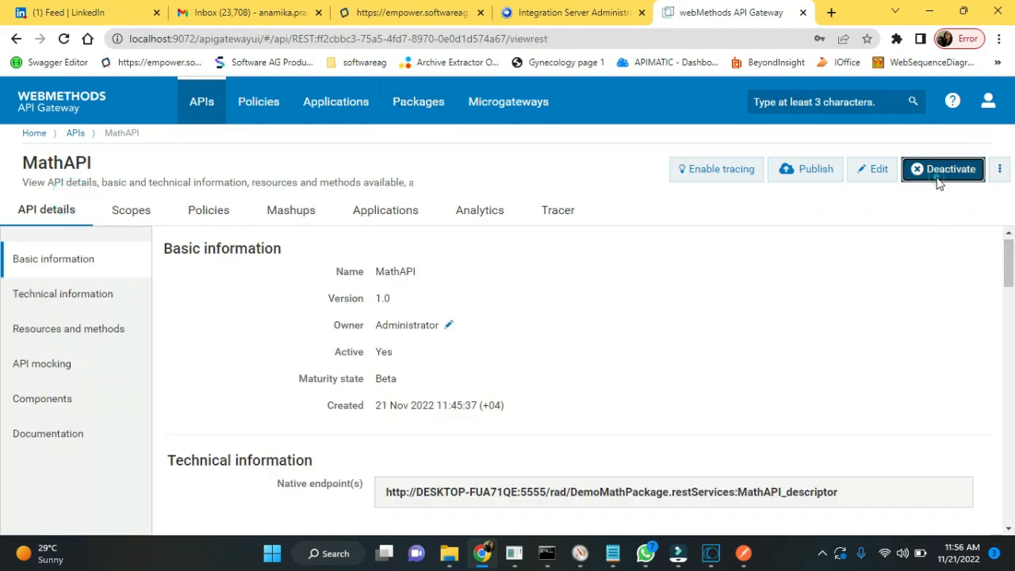
{"action": "left_click", "coordinate": [377, 204]}
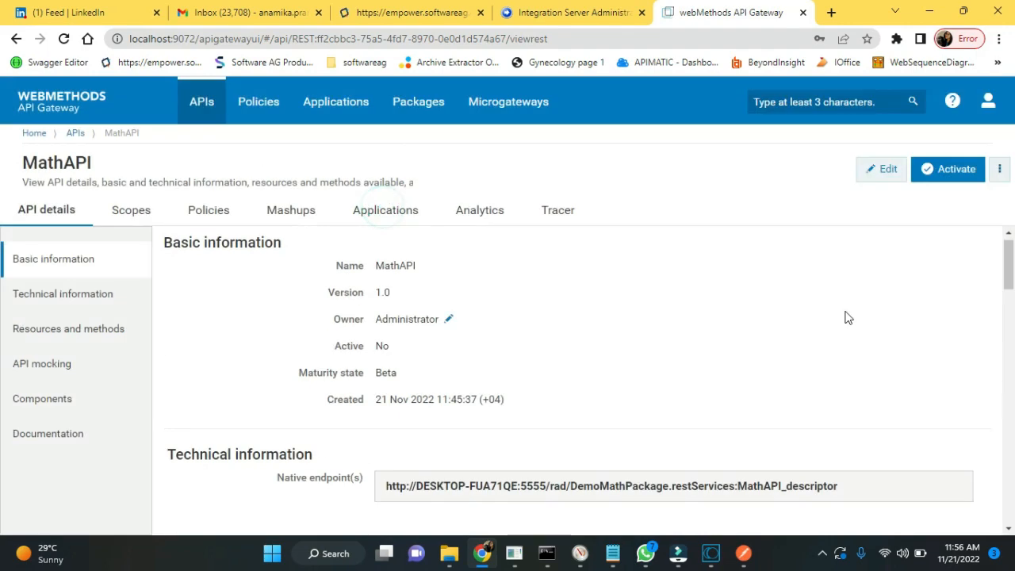
{"action": "scroll", "coordinate": [1009, 297], "scroll_direction": "down", "scroll_amount": 1}
{"action": "scroll", "coordinate": [1011, 298], "scroll_direction": "down", "scroll_amount": 4}
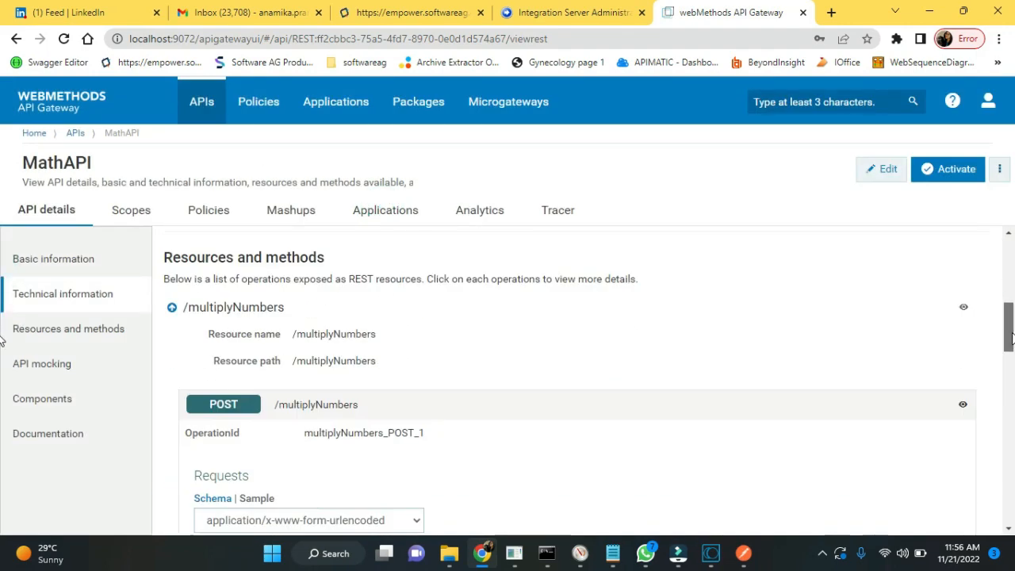
{"action": "left_click", "coordinate": [890, 168]}
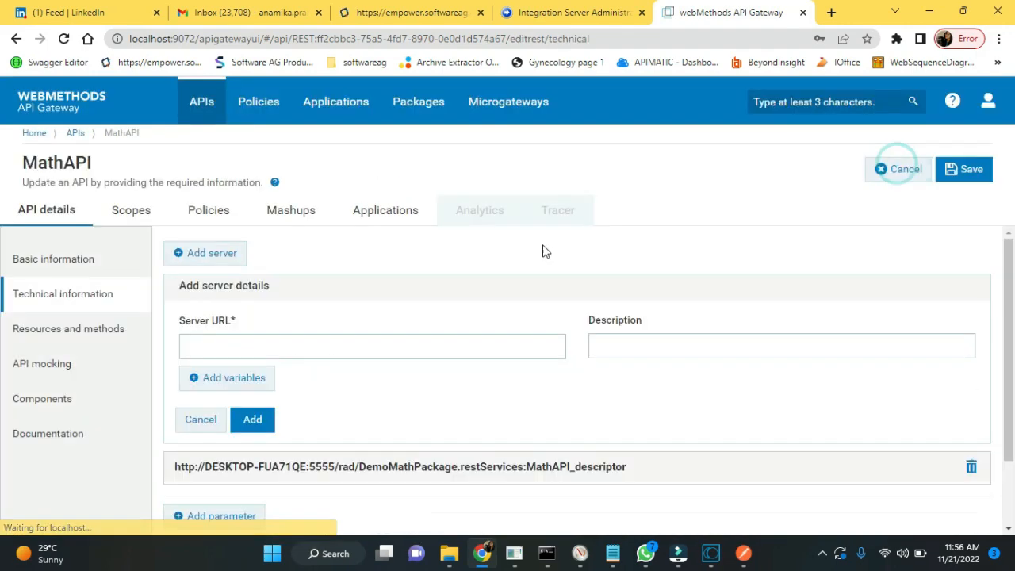
{"action": "left_click", "coordinate": [117, 330]}
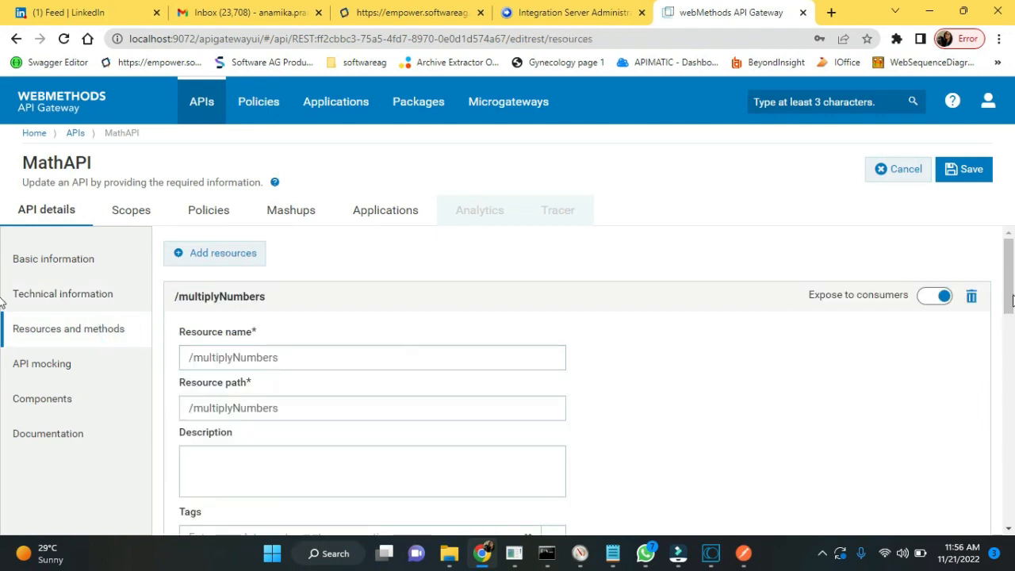
{"action": "left_click_drag", "start_coordinate": [1012, 298], "coordinate": [991, 261]}
Change the resource name of /multiplyNumbers to /operateNumbers
{"action": "left_click", "coordinate": [234, 358]}
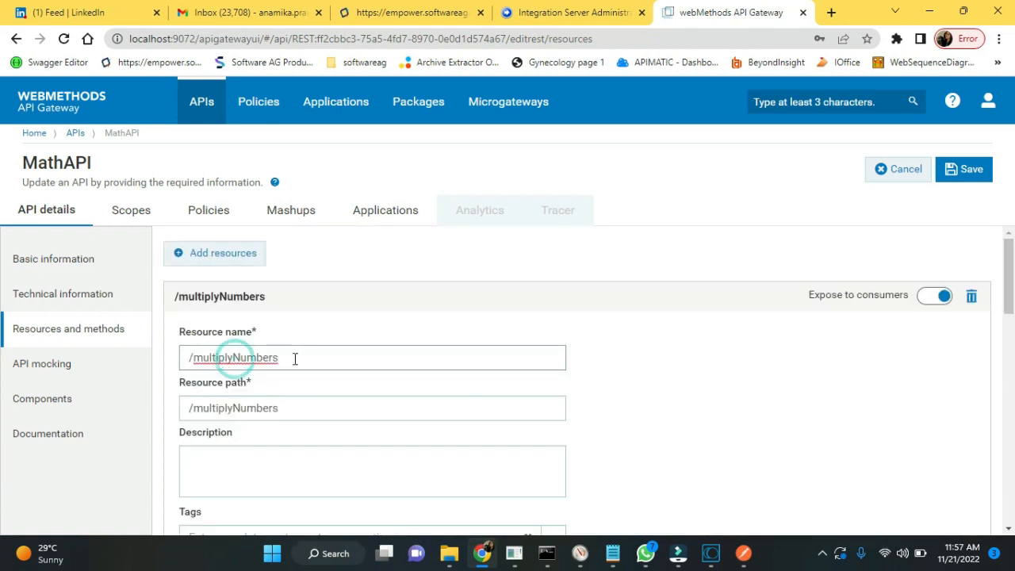
{"action": "key", "text": "BackSpace"}
{"action": "key", "text": "BackSpace"}
{"action": "key", "text": "BackSpace"}
{"action": "key", "text": "BackSpace"}
{"action": "key", "text": "BackSpace"}
{"action": "key", "text": "BackSpace"}
{"action": "key", "text": "BackSpace"}
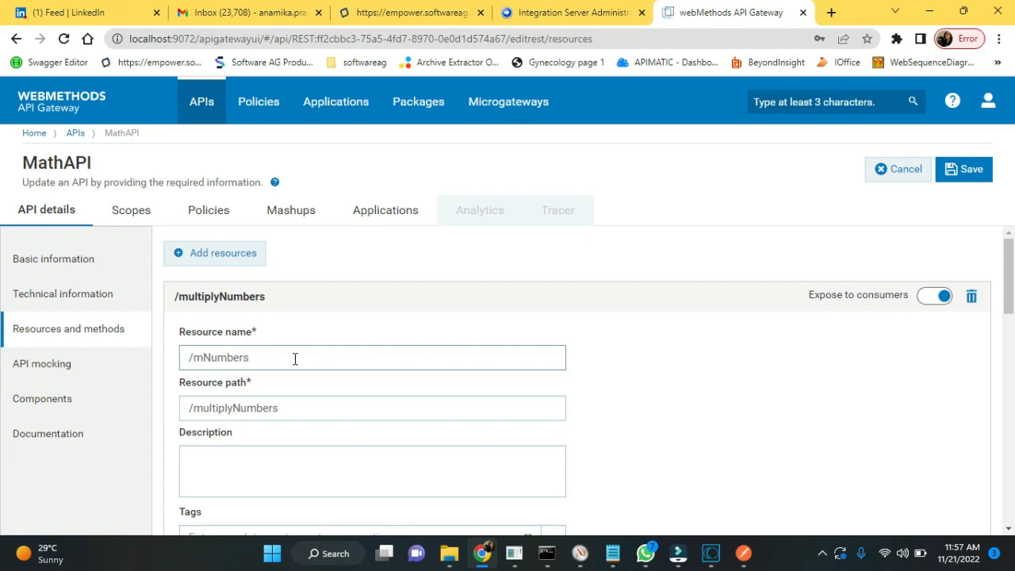
{"action": "key", "text": "BackSpace"}
{"action": "type", "text": "operate"}
Set the same resource's path to /operateNumbers and save MathAPI
{"action": "left_click", "coordinate": [235, 408]}
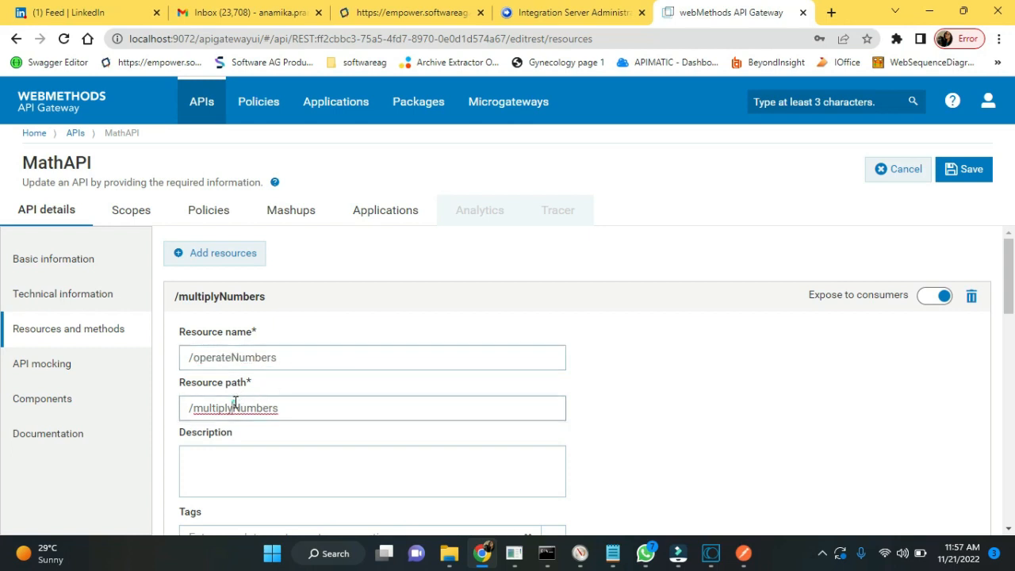
{"action": "key", "text": "BackSpace"}
{"action": "key", "text": "BackSpace"}
{"action": "key", "text": "BackSpace"}
{"action": "key", "text": "BackSpace"}
{"action": "key", "text": "BackSpace"}
{"action": "key", "text": "BackSpace"}
{"action": "key", "text": "BackSpace"}
{"action": "key", "text": "BackSpace"}
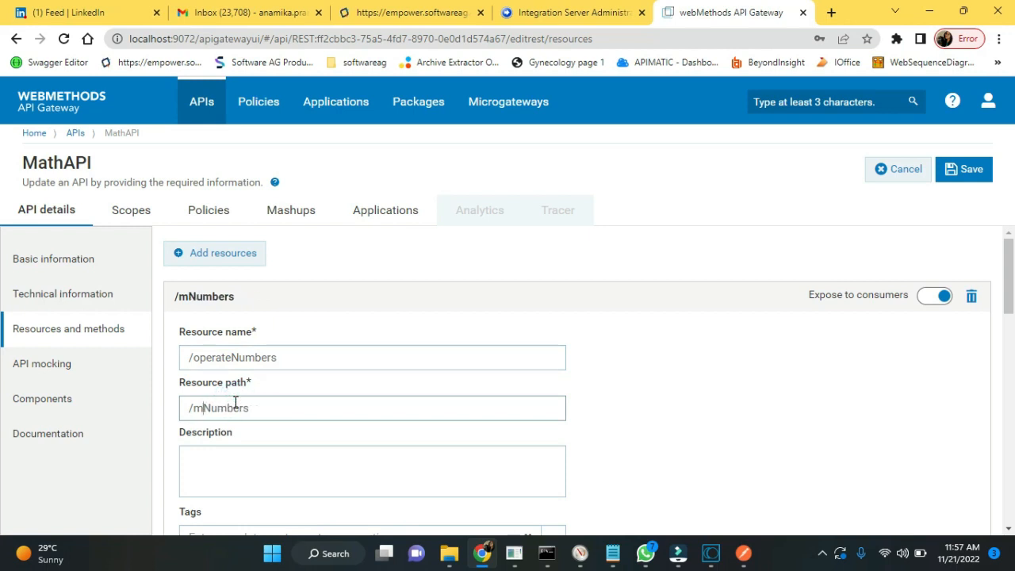
{"action": "type", "text": "operate"}
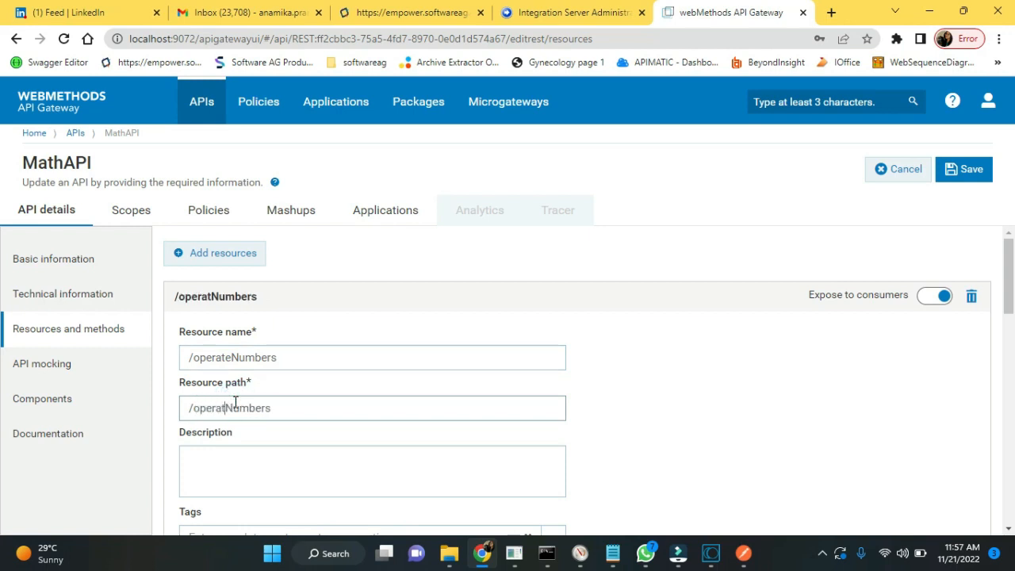
{"action": "left_click", "coordinate": [954, 175]}
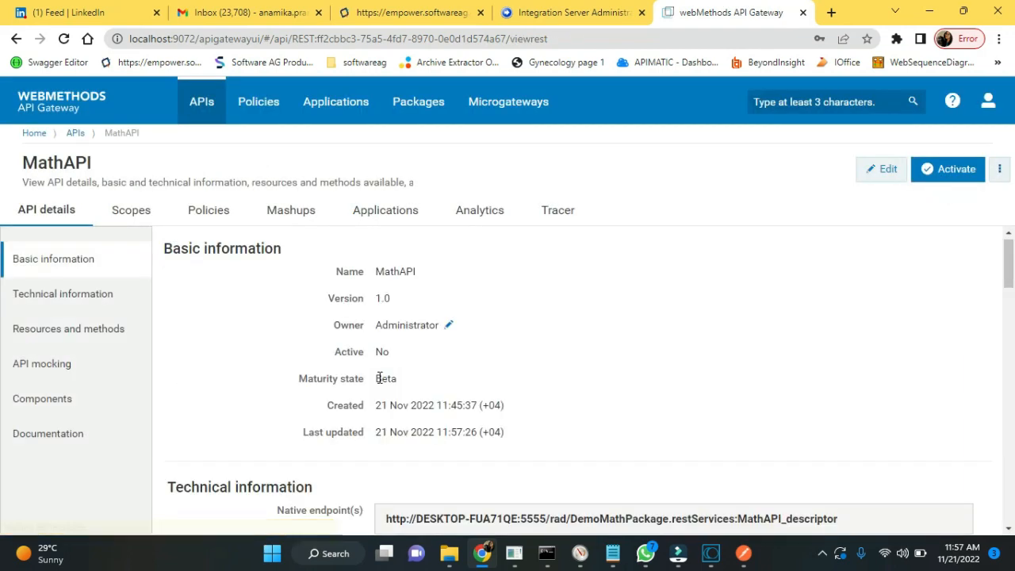
Replace MathAPI's Straight Through Routing policy with Conditional Routing and show the new policy's properties in full screen
{"action": "left_click", "coordinate": [210, 212]}
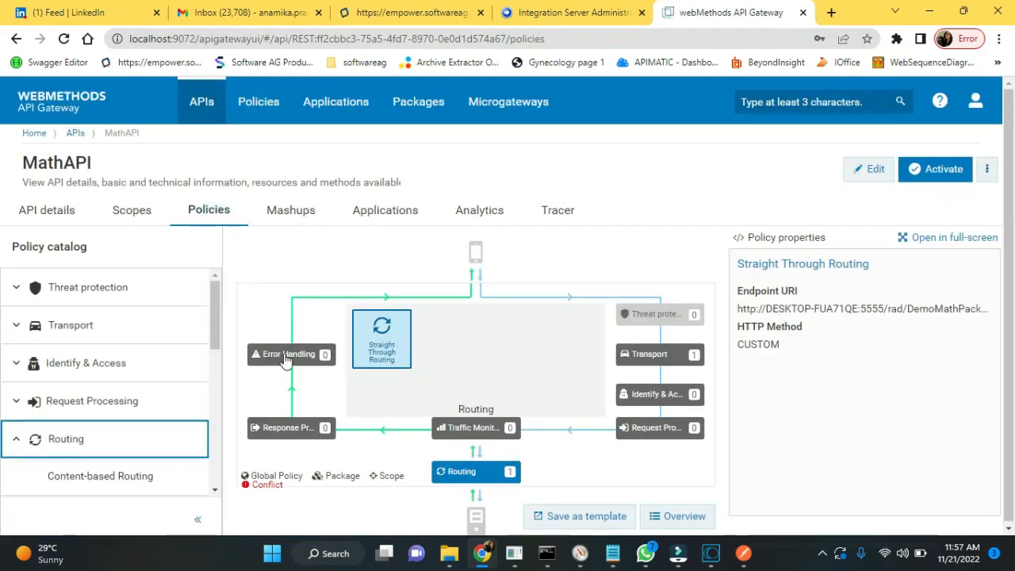
{"action": "left_click", "coordinate": [871, 170]}
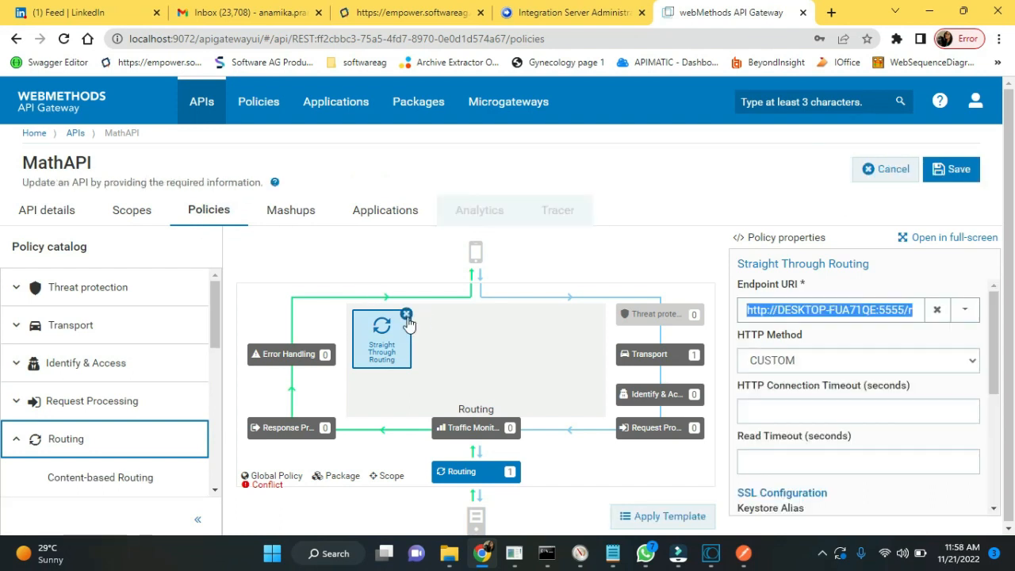
{"action": "left_click", "coordinate": [406, 314]}
{"action": "left_click_drag", "start_coordinate": [213, 339], "coordinate": [215, 387]}
{"action": "left_click", "coordinate": [195, 355]}
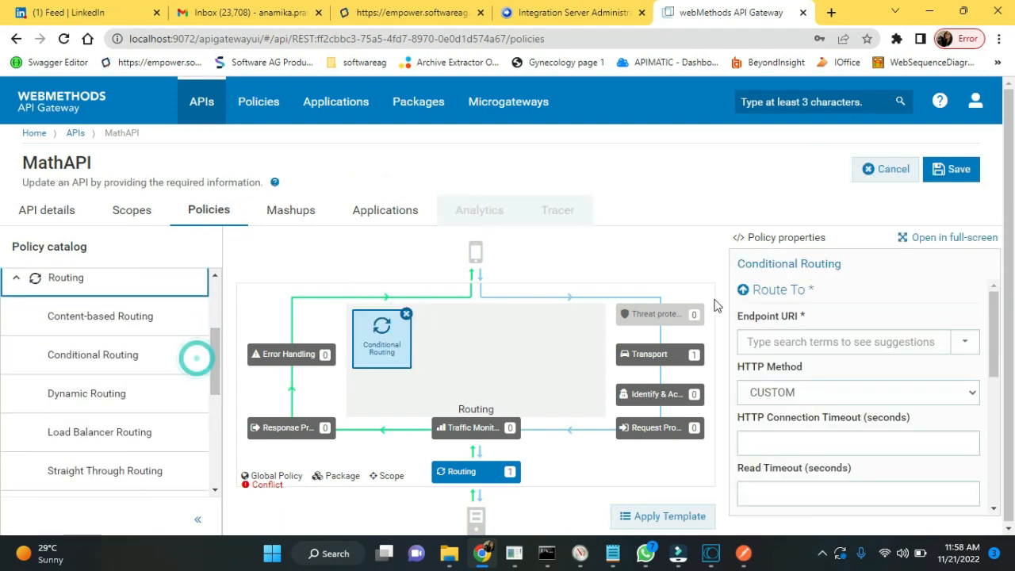
{"action": "left_click", "coordinate": [945, 242]}
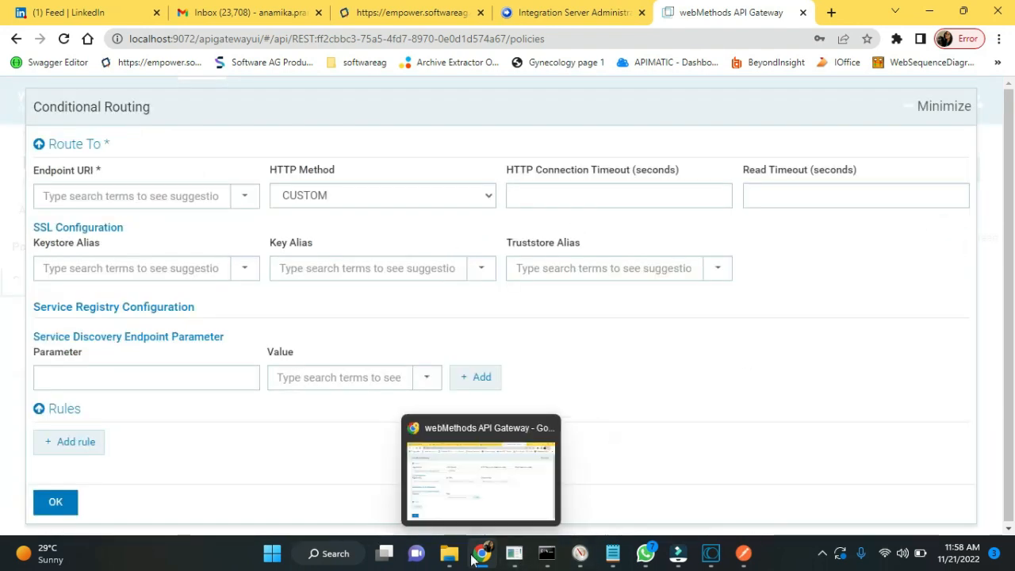
Switch to Notepad, copy the MathAPI_descriptor endpoint URL ending in ${sys:resource_path}, and return to the Conditional Routing properties in the browser
{"action": "mouse_move", "coordinate": [545, 558]}
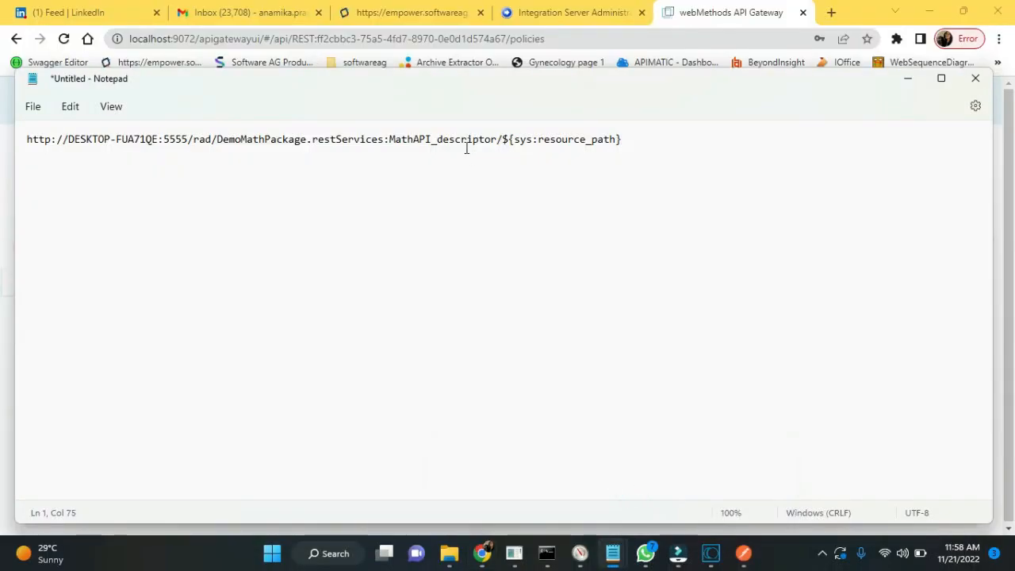
{"action": "left_click", "coordinate": [462, 150]}
{"action": "key", "text": "ctrl+a"}
{"action": "left_click", "coordinate": [723, 9]}
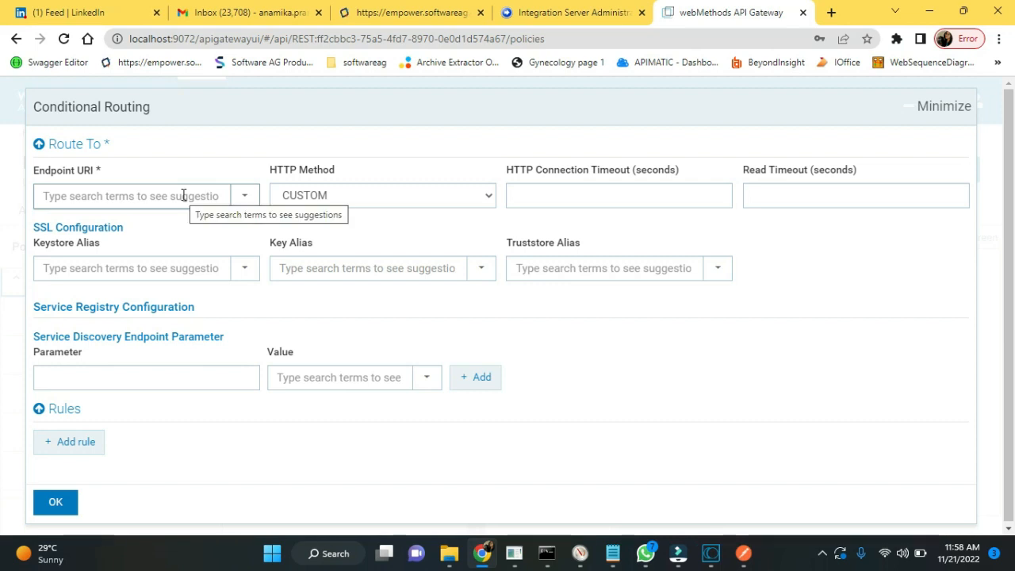
Start a new rule in the Conditional Routing policy and name it Addition
{"action": "left_click", "coordinate": [71, 442]}
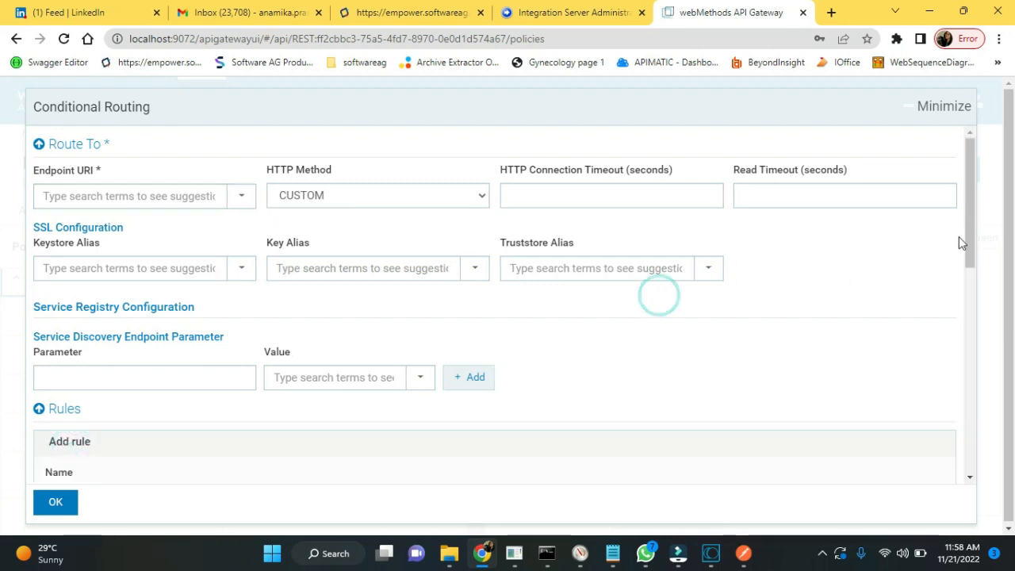
{"action": "left_click_drag", "start_coordinate": [969, 243], "coordinate": [966, 356]}
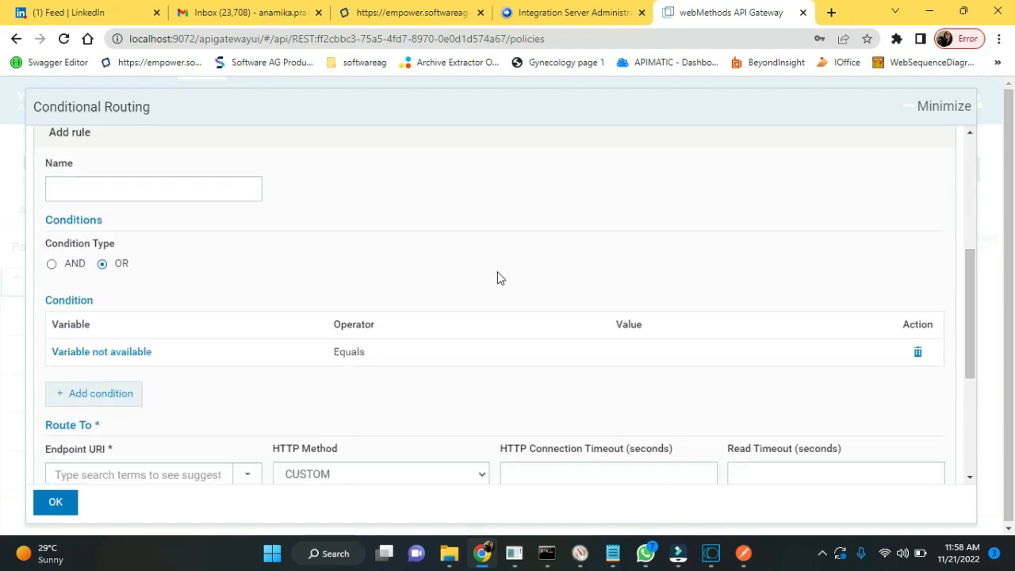
{"action": "left_click", "coordinate": [126, 192]}
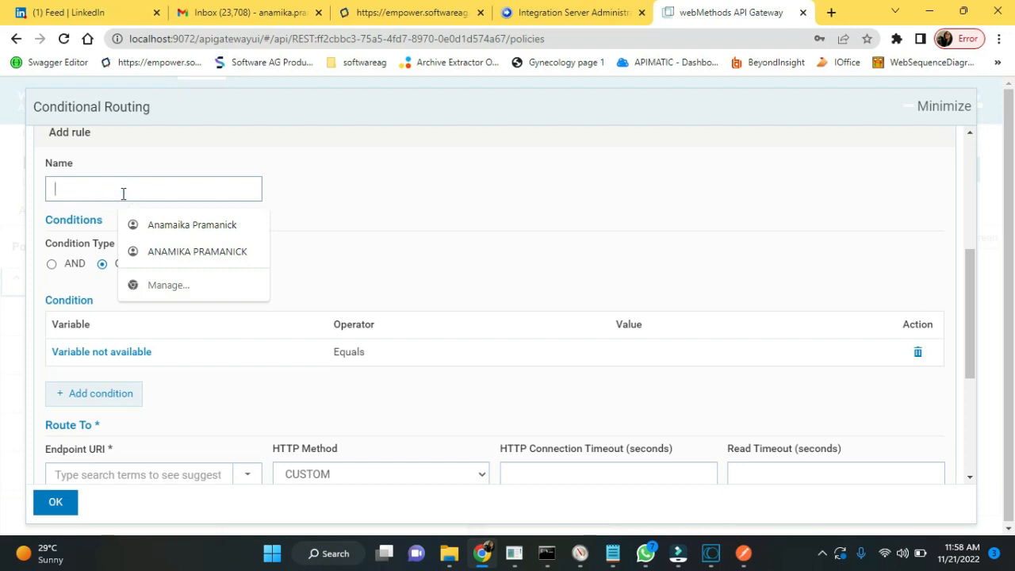
{"action": "type", "text": "Addition"}
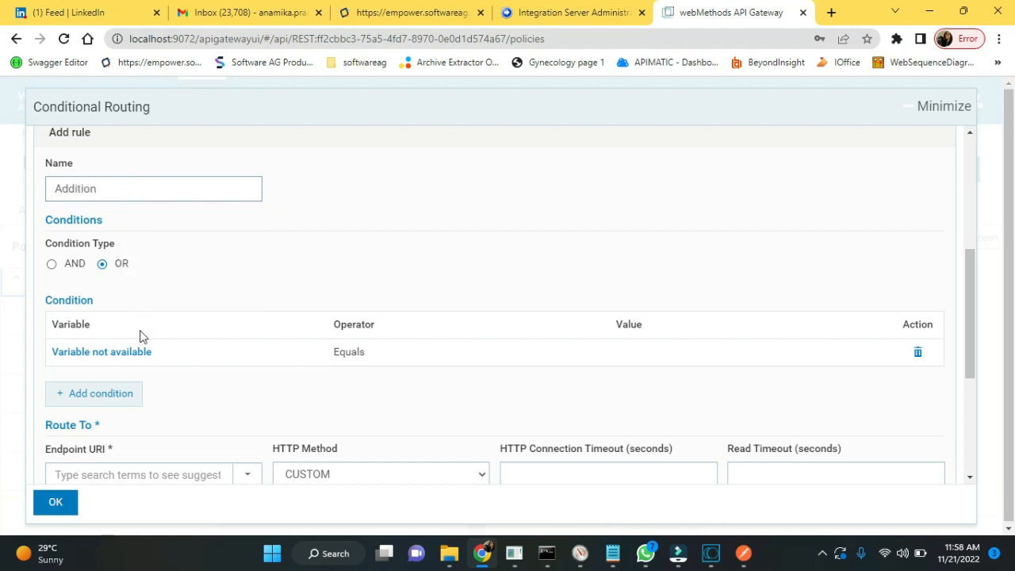
Start a new condition in the Addition rule with the variable ${request.headers.operation}, based on the request header template
{"action": "left_click", "coordinate": [119, 395]}
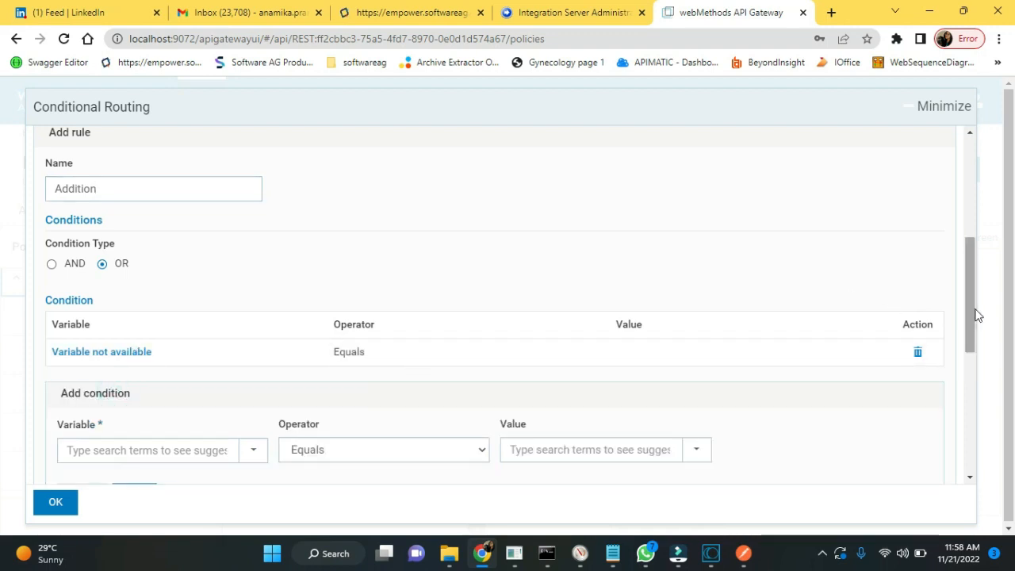
{"action": "scroll", "coordinate": [977, 317], "scroll_direction": "down", "scroll_amount": 3}
{"action": "left_click", "coordinate": [254, 321]}
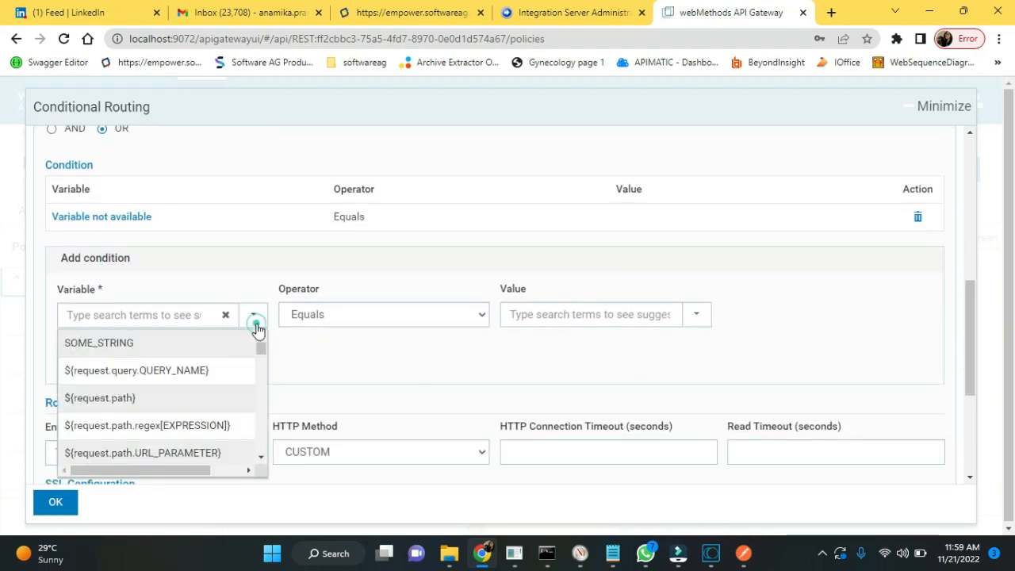
{"action": "left_click", "coordinate": [260, 384]}
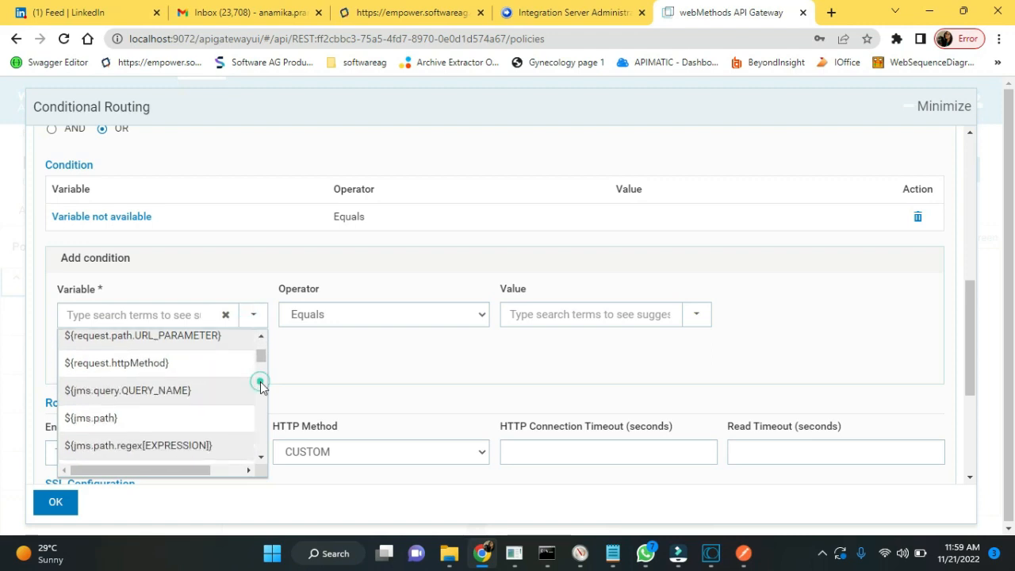
{"action": "left_click", "coordinate": [261, 390]}
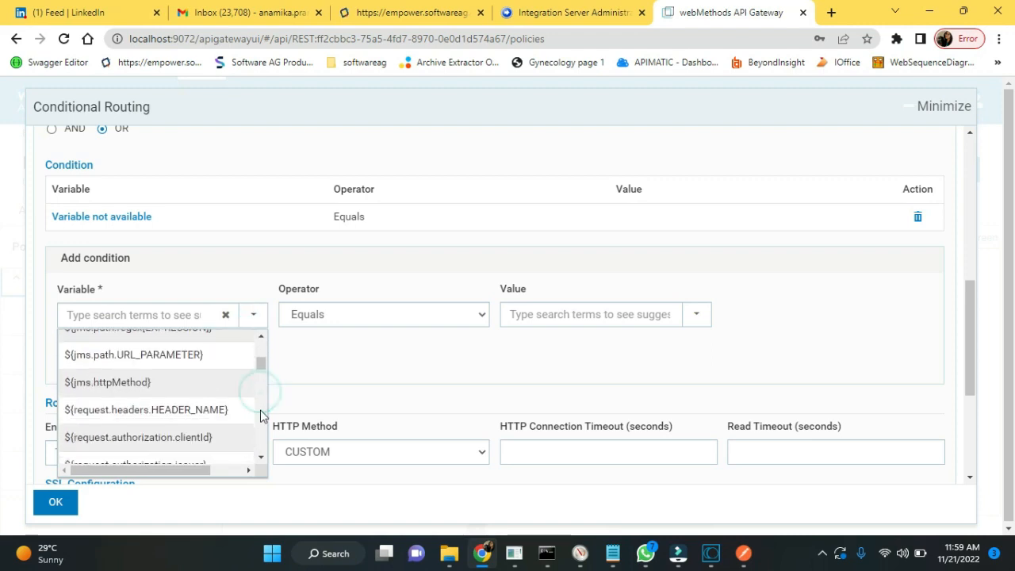
{"action": "left_click", "coordinate": [206, 410]}
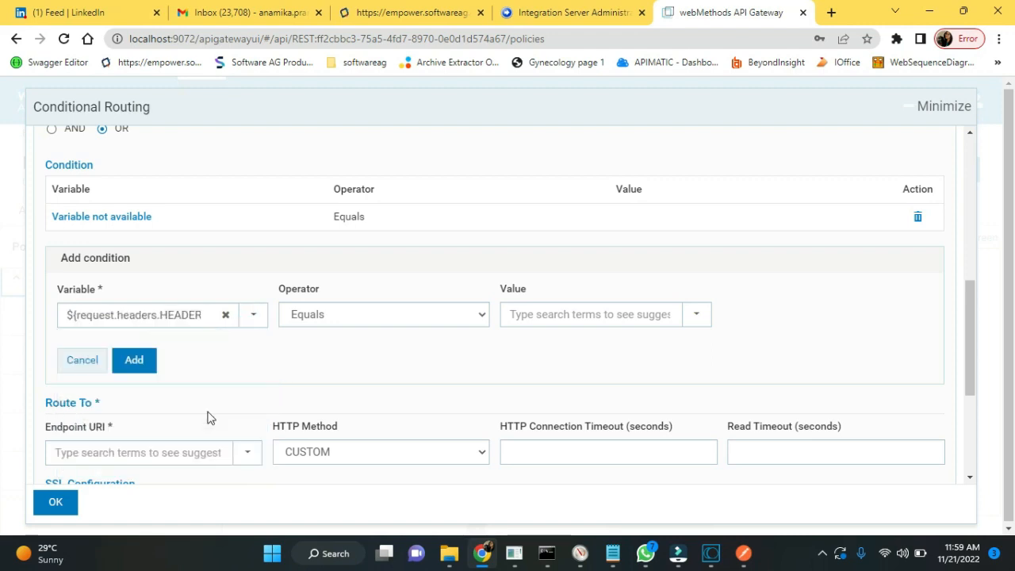
{"action": "double_click", "coordinate": [189, 315]}
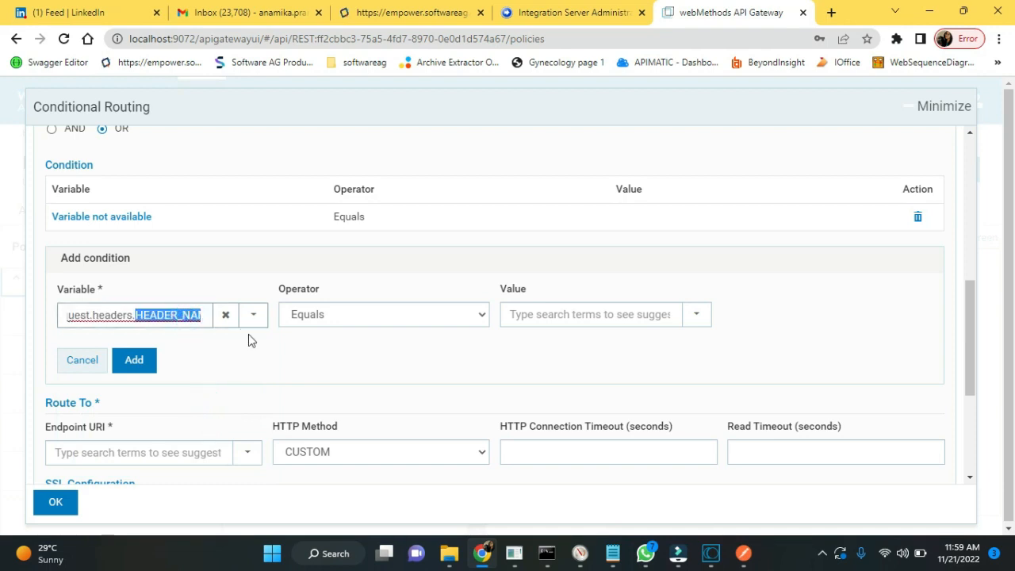
{"action": "type", "text": "opera"}
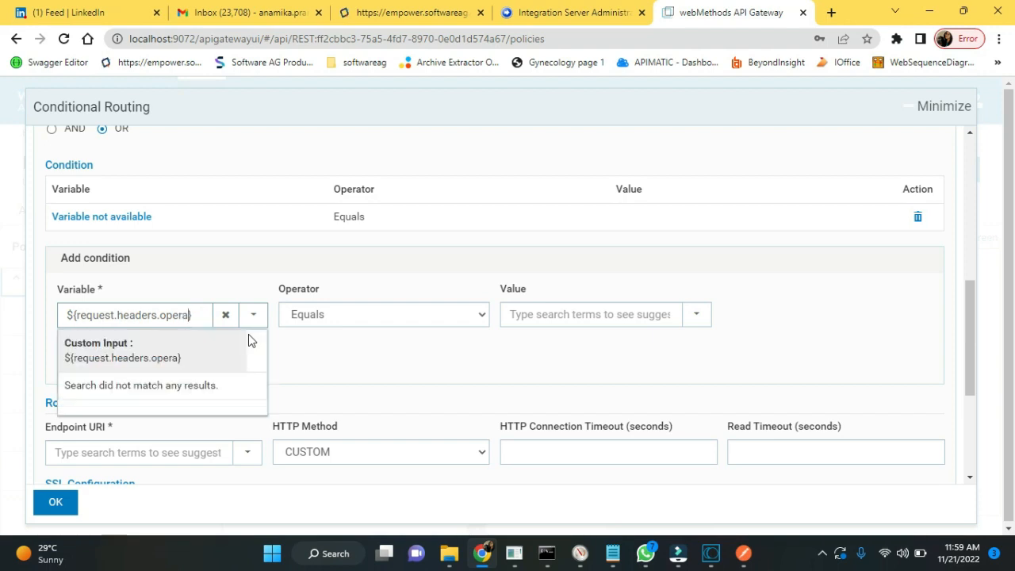
{"action": "type", "text": "tion"}
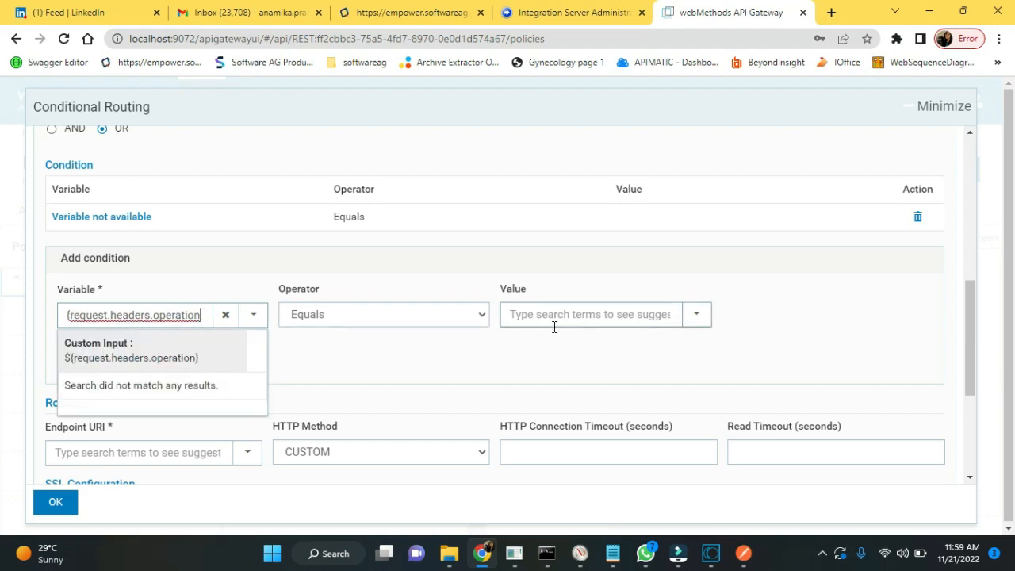
Set the condition to equal the value add and add it to the Addition rule
{"action": "left_click", "coordinate": [555, 327]}
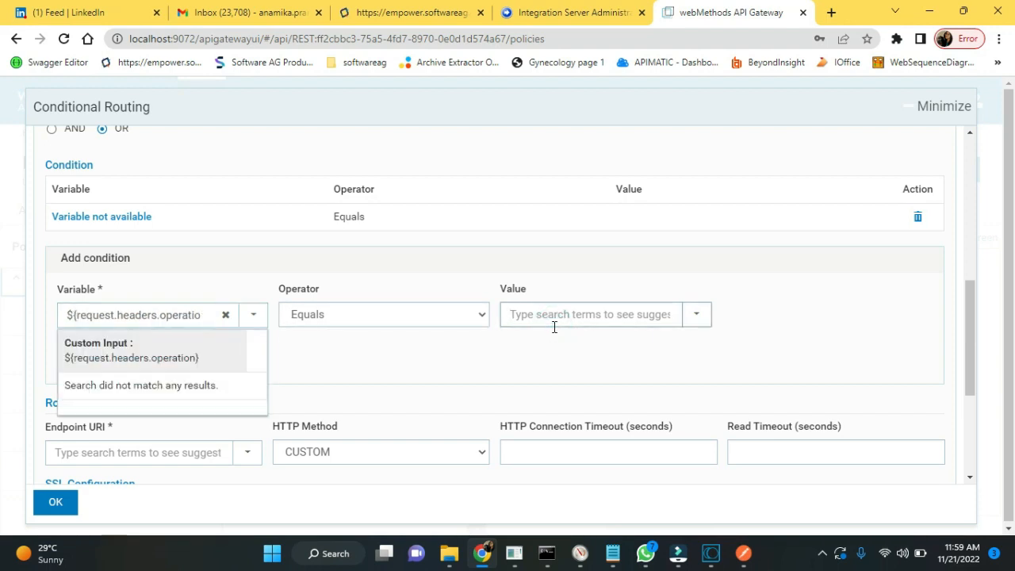
{"action": "type", "text": "add"}
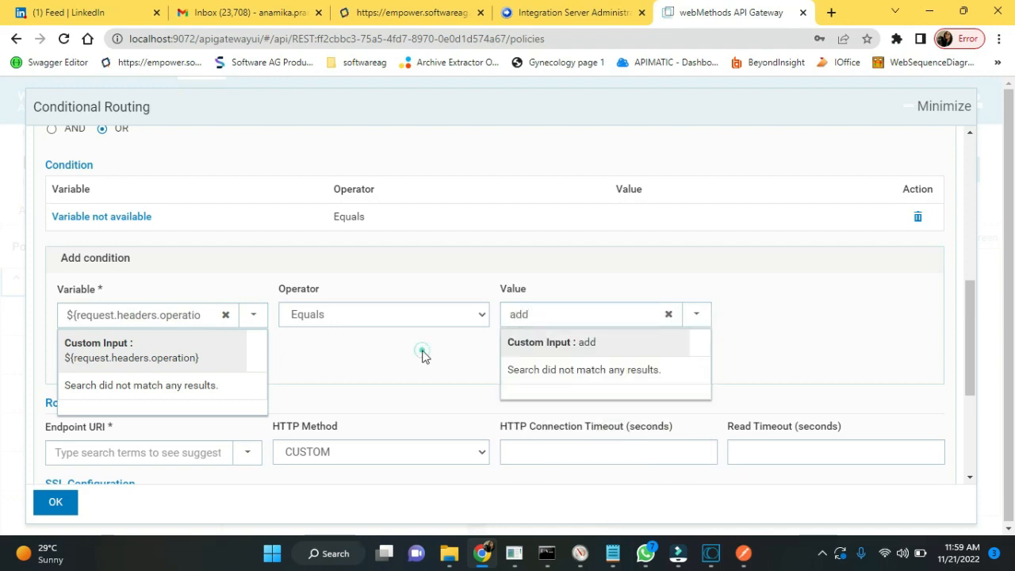
{"action": "left_click", "coordinate": [422, 355]}
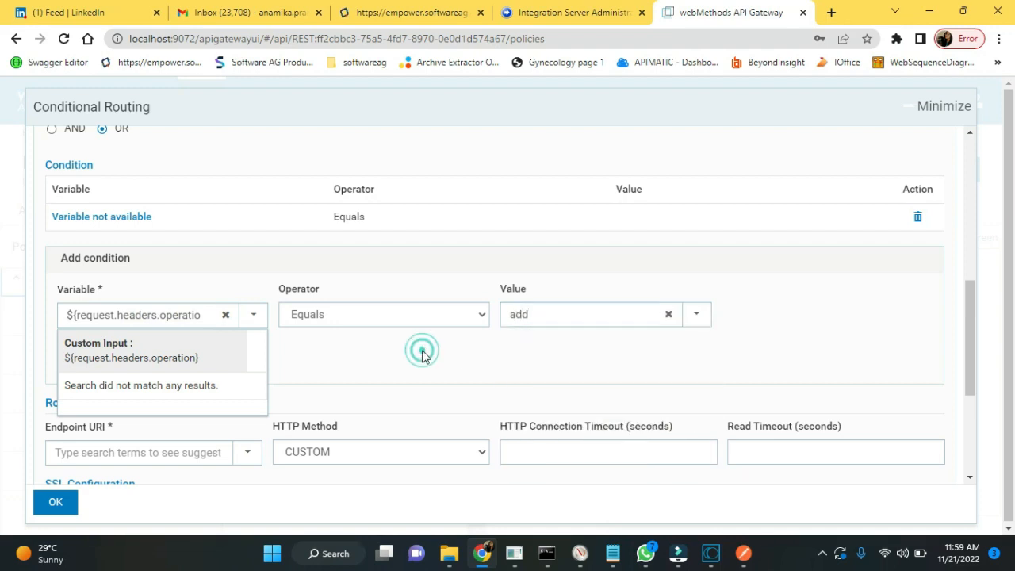
{"action": "left_click", "coordinate": [601, 351]}
{"action": "left_click", "coordinate": [582, 311]}
{"action": "key", "text": "Return"}
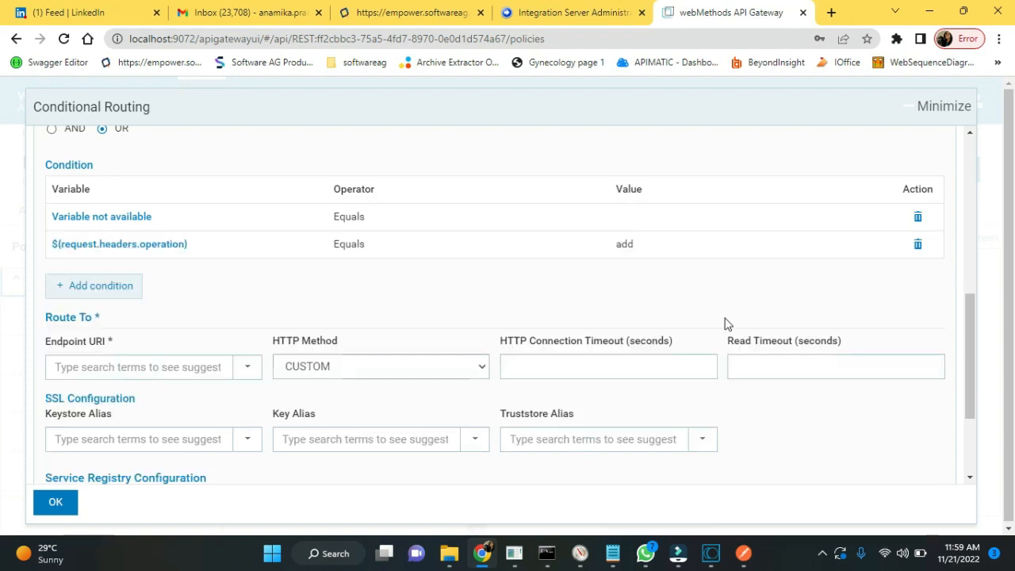
Review the Addition rule's operation condition and activate the rule's Endpoint URI field
{"action": "left_click_drag", "start_coordinate": [973, 340], "coordinate": [969, 317]}
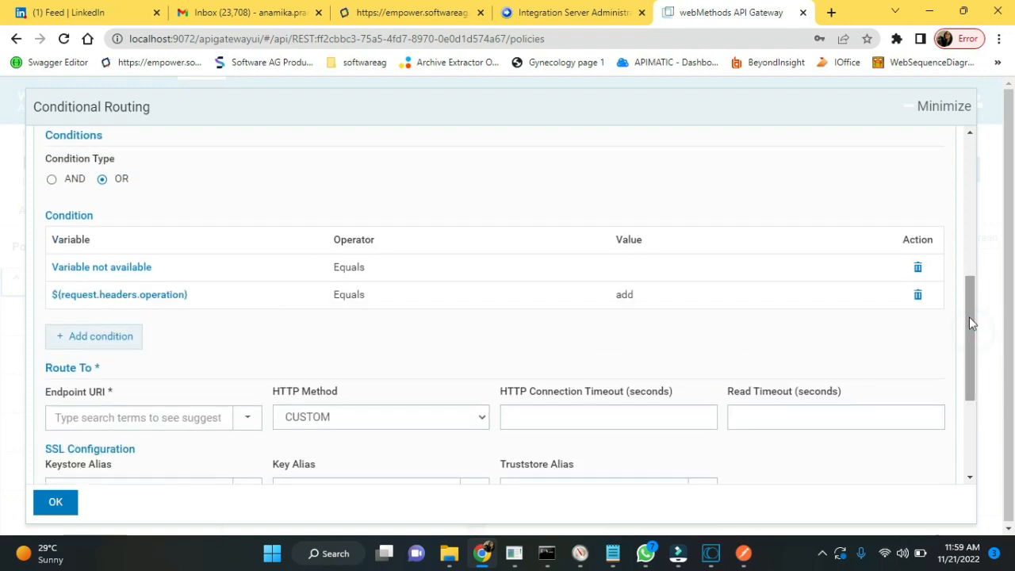
{"action": "left_click", "coordinate": [175, 308]}
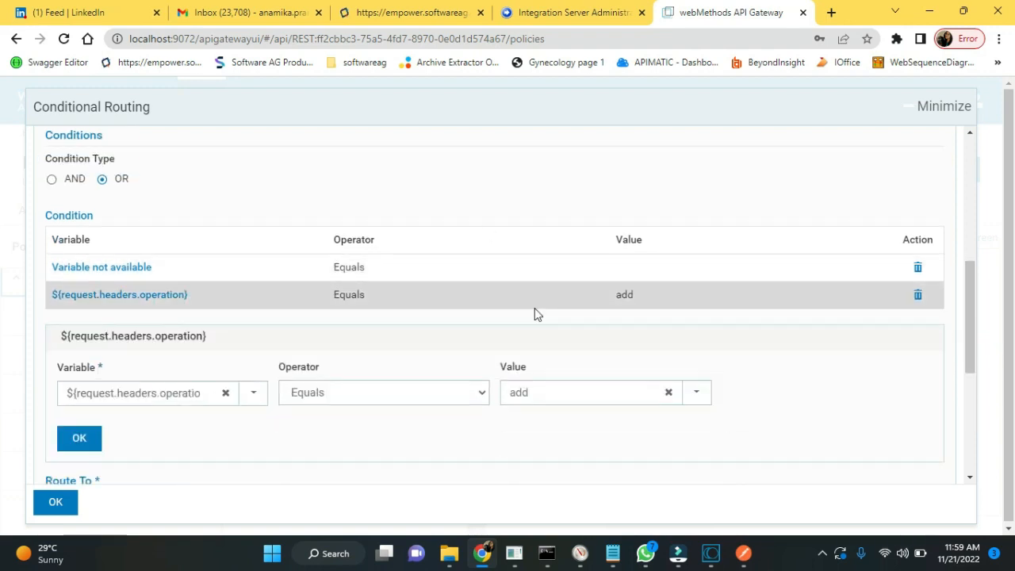
{"action": "left_click_drag", "start_coordinate": [966, 292], "coordinate": [968, 357]}
{"action": "left_click", "coordinate": [164, 328]}
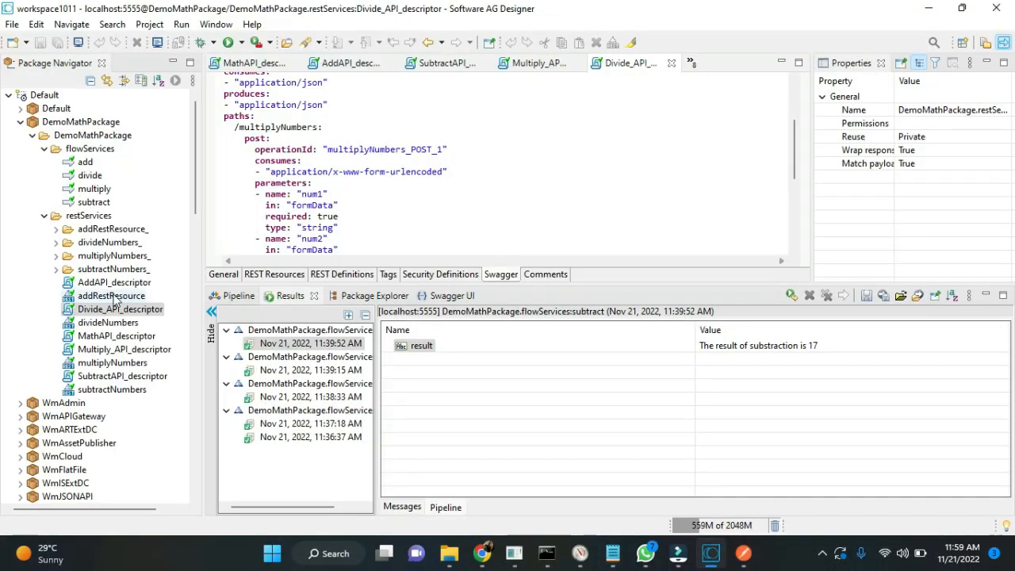
In Software AG Designer, copy AddAPI_descriptor from that descriptor's basePath and paste it below the MathAPI URL in Notepad
{"action": "double_click", "coordinate": [111, 283]}
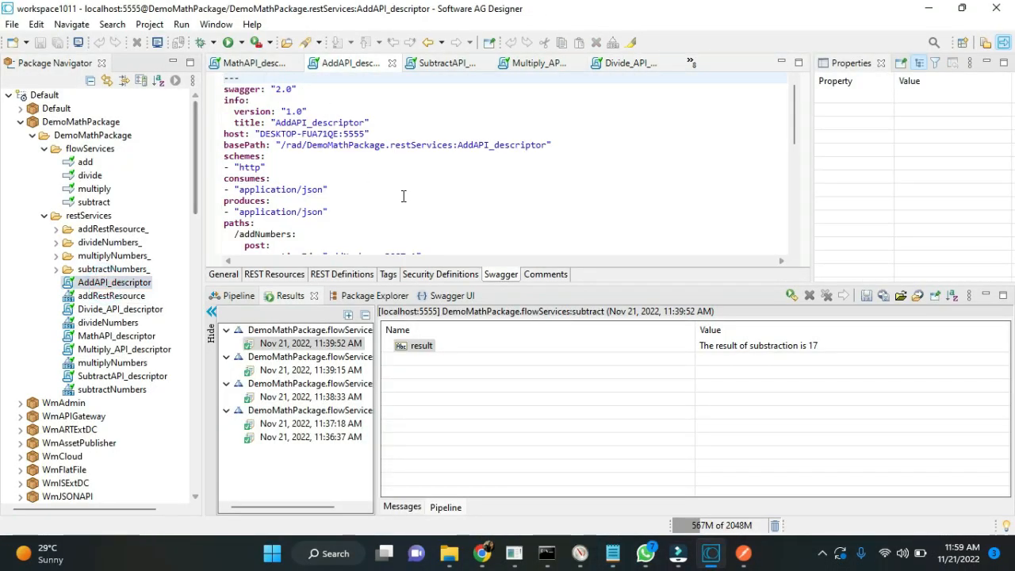
{"action": "right_click", "coordinate": [545, 147]}
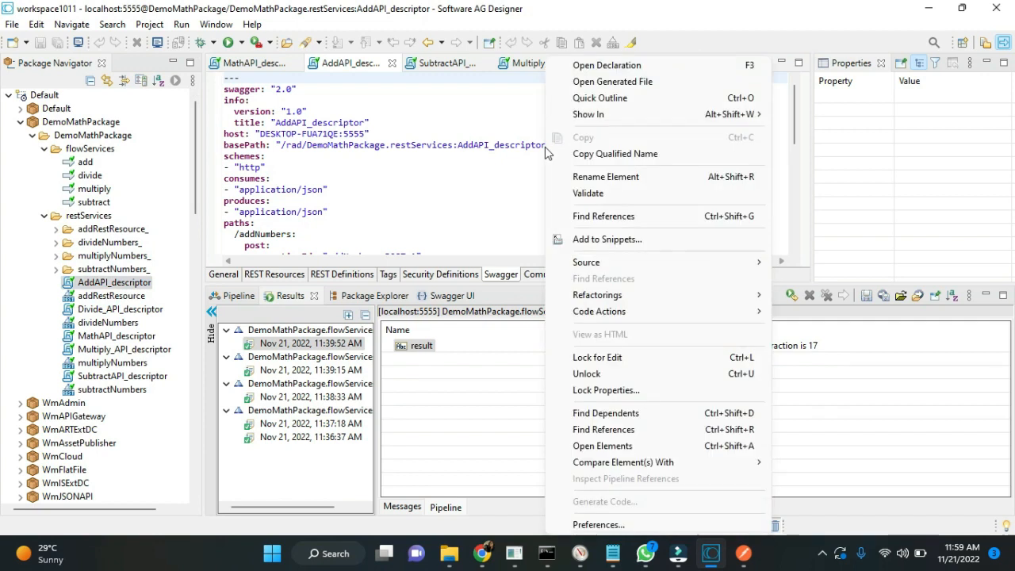
{"action": "left_click", "coordinate": [505, 150]}
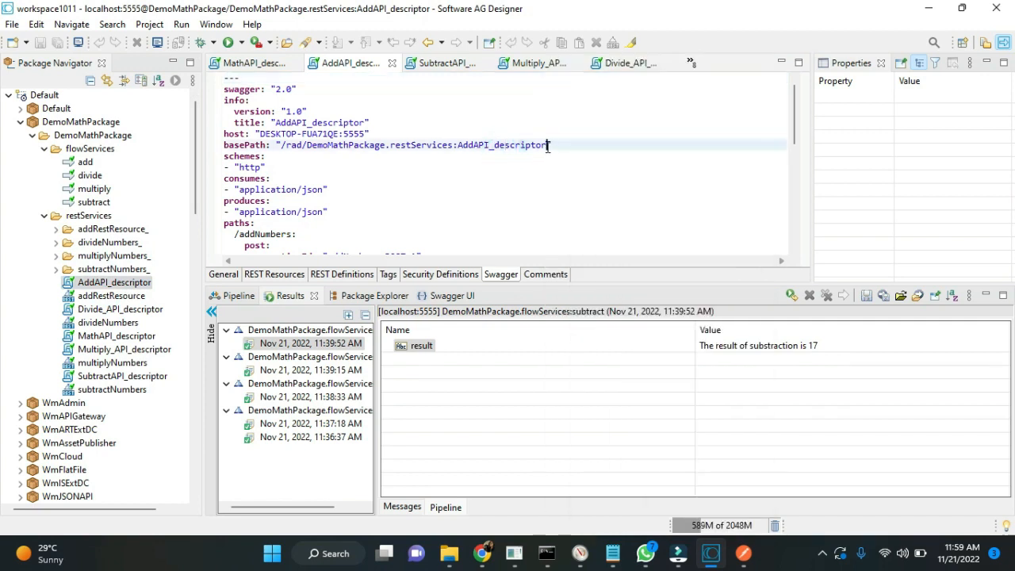
{"action": "left_click_drag", "start_coordinate": [547, 147], "coordinate": [460, 146]}
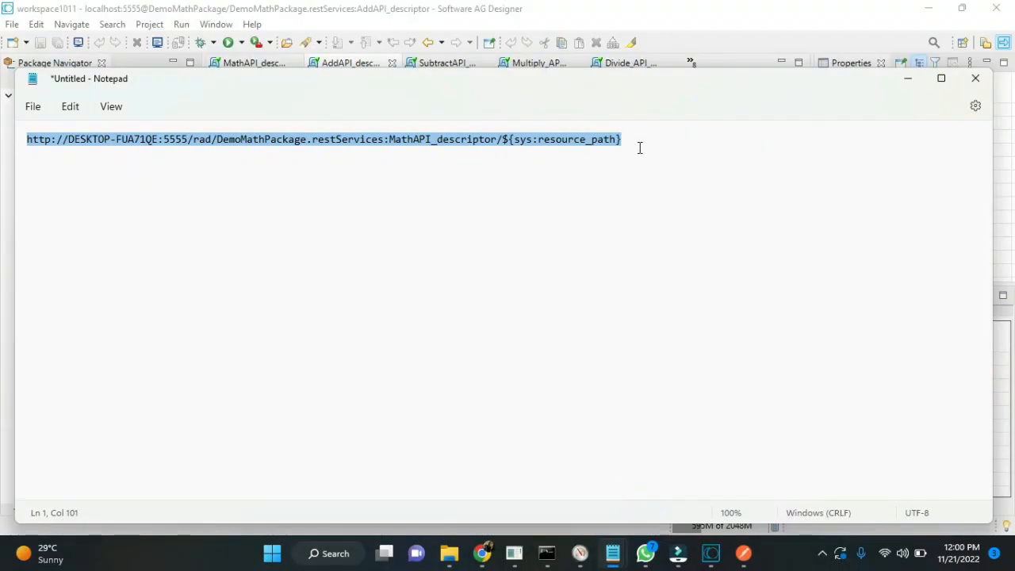
{"action": "left_click", "coordinate": [639, 149]}
{"action": "type", "text": "AddAPI_descriptor"}
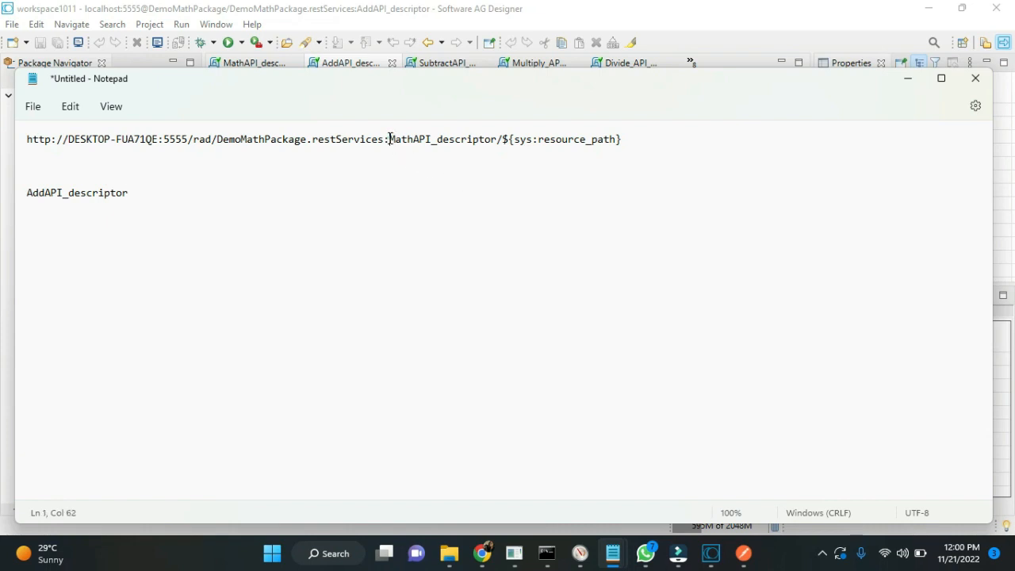
{"action": "left_click_drag", "start_coordinate": [390, 139], "coordinate": [28, 145]}
{"action": "key", "text": "ctrl+c"}
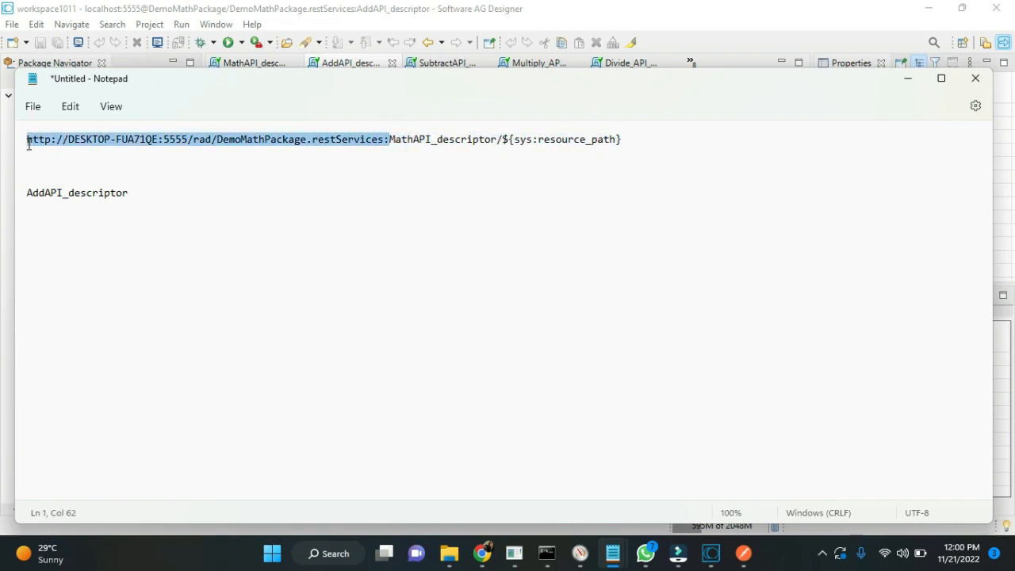
{"action": "left_click", "coordinate": [28, 192]}
{"action": "key", "text": "ctrl+v"}
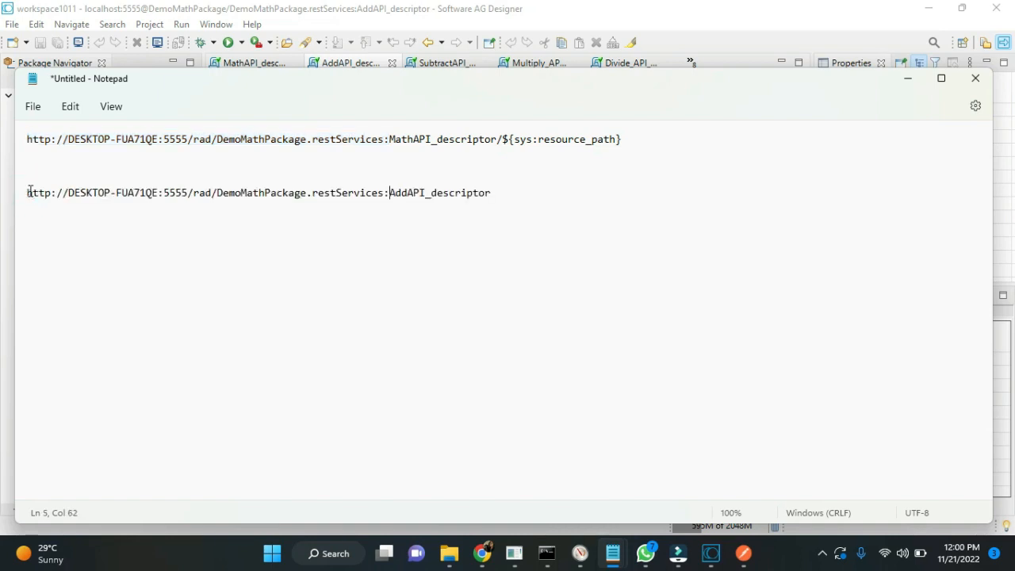
{"action": "left_click", "coordinate": [506, 184]}
{"action": "left_click", "coordinate": [498, 197]}
{"action": "type", "text": "/"}
Copy the /addNumbers path from the AddAPI_descriptor Swagger in Designer and use it to complete the addition URL in Notepad
{"action": "left_click", "coordinate": [710, 553]}
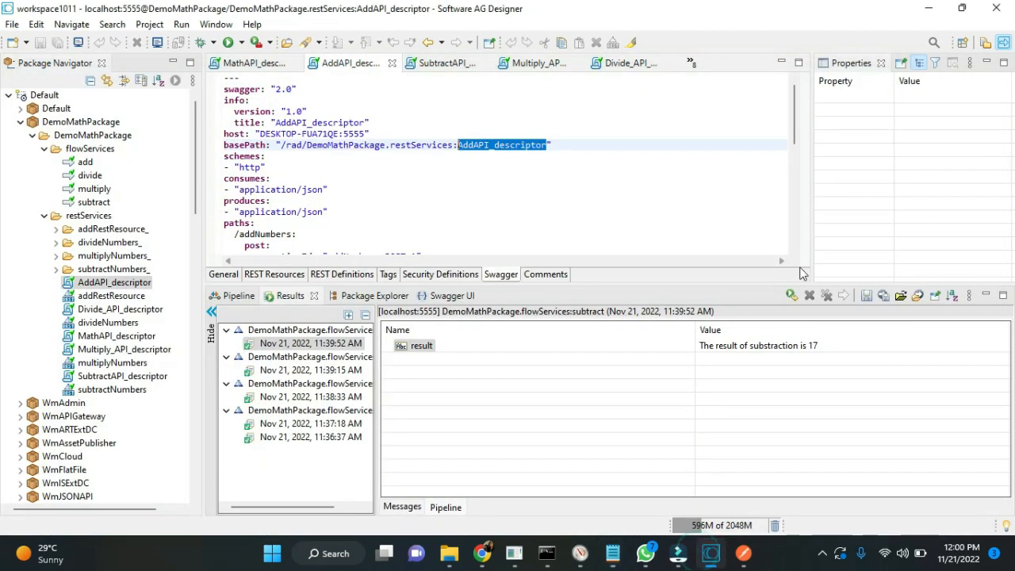
{"action": "mouse_move", "coordinate": [795, 127]}
{"action": "left_mouse_down"}
{"action": "mouse_move", "coordinate": [813, 232]}
{"action": "mouse_move", "coordinate": [805, 127]}
{"action": "left_mouse_up"}
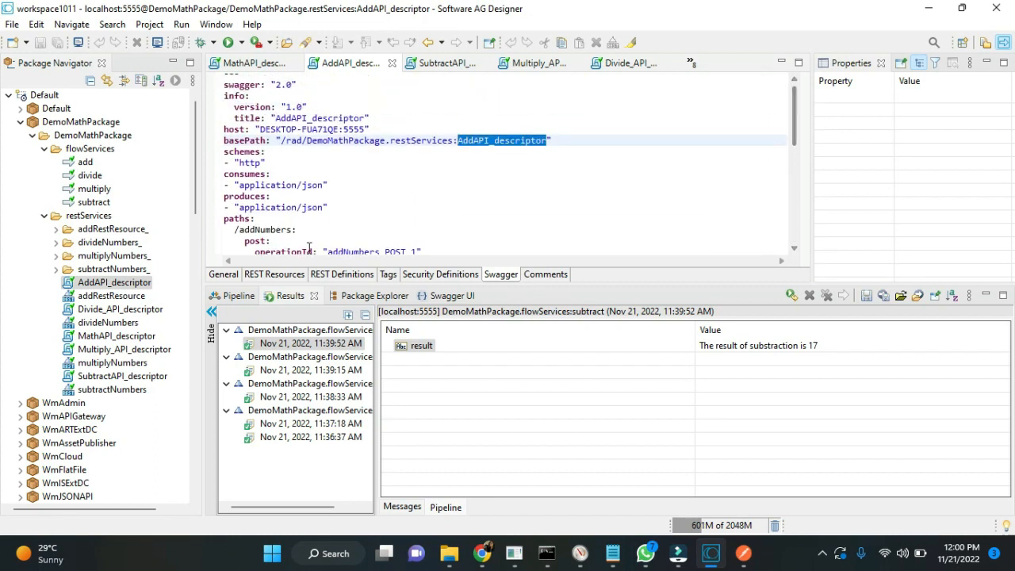
{"action": "left_click", "coordinate": [293, 233]}
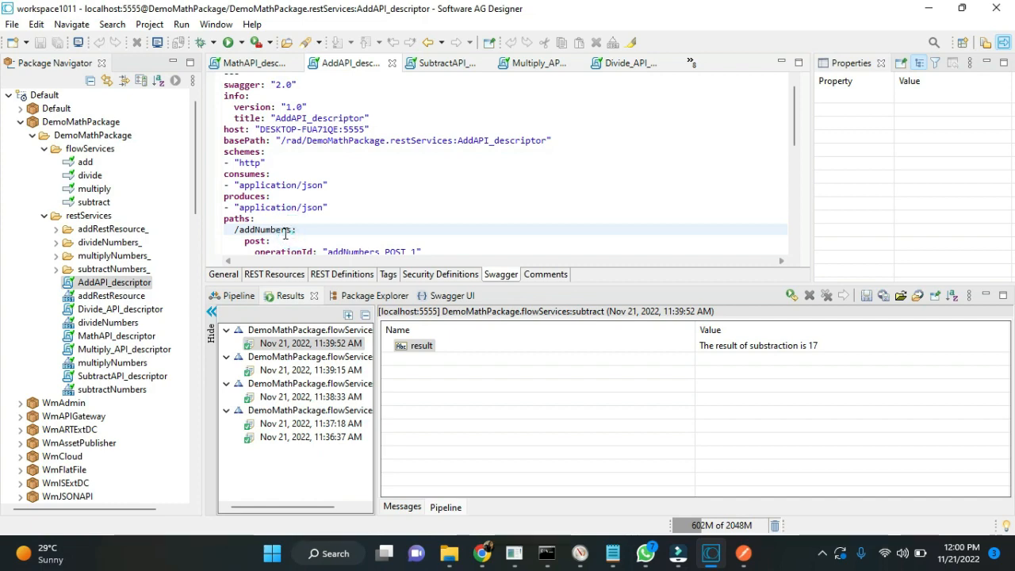
{"action": "left_click_drag", "start_coordinate": [291, 231], "coordinate": [236, 230]}
{"action": "key", "text": "ctrl+c"}
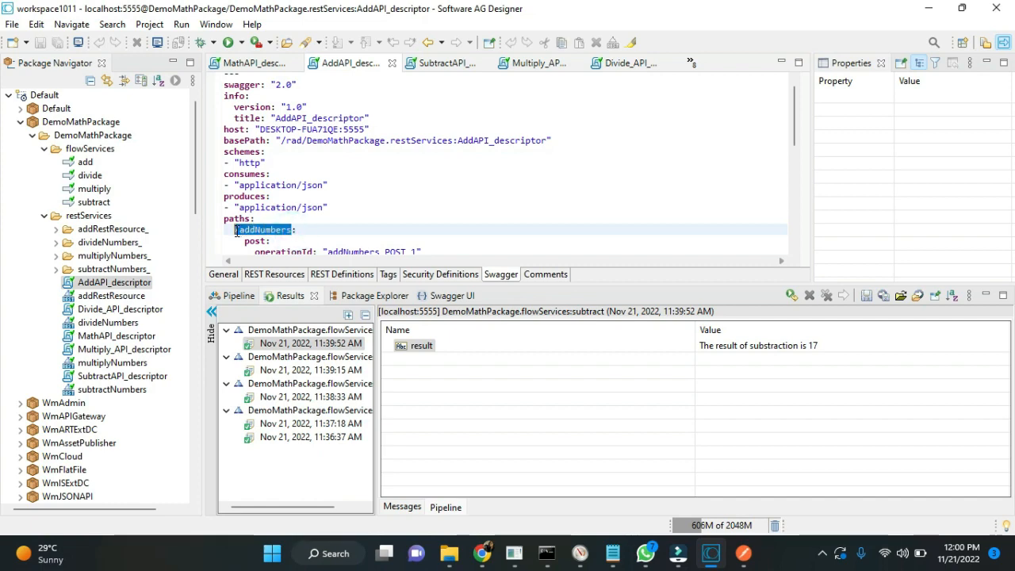
{"action": "left_click", "coordinate": [613, 553]}
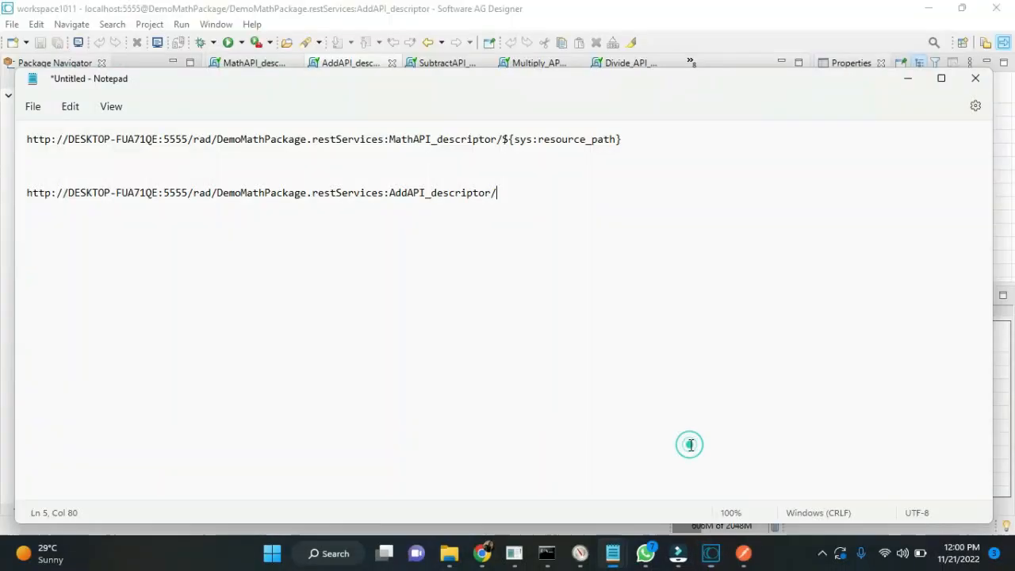
{"action": "key", "text": "BackSpace"}
{"action": "key", "text": "ctrl+v"}
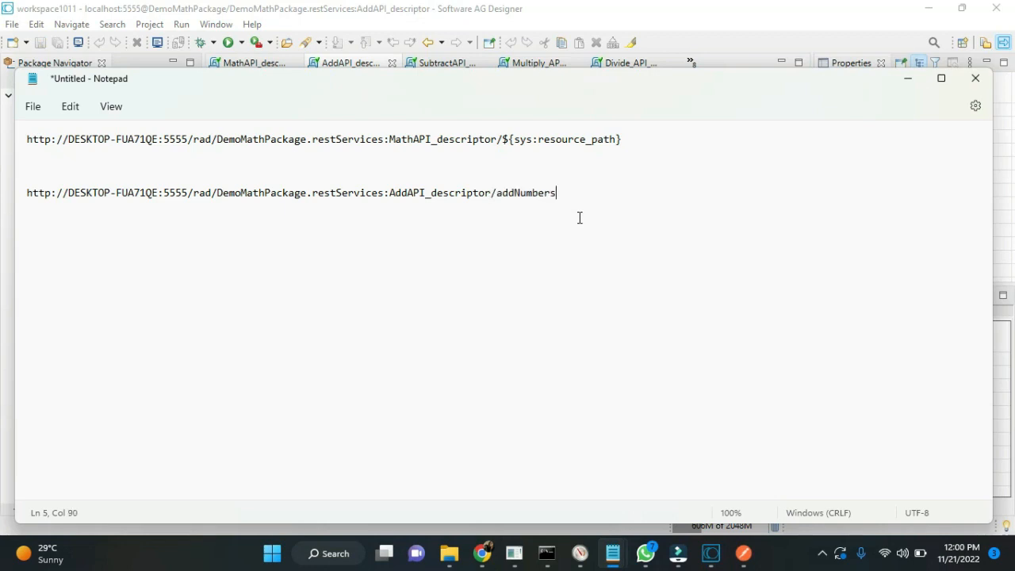
Set the Addition rule's Endpoint URI in the browser to the AddAPI_descriptor/addNumbers URL from Notepad, and add the rule
{"action": "left_click_drag", "start_coordinate": [565, 193], "coordinate": [28, 196]}
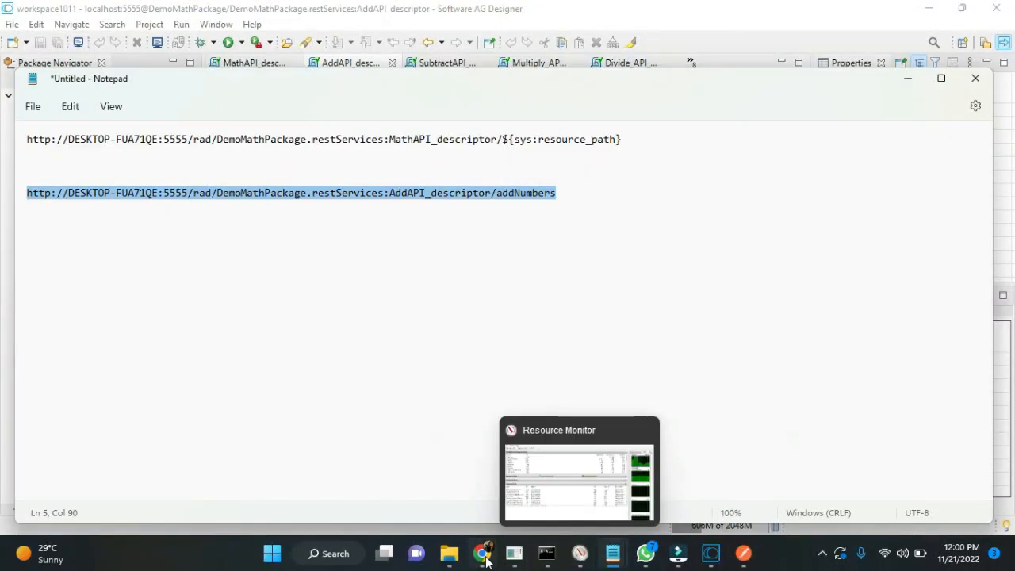
{"action": "left_click", "coordinate": [482, 553]}
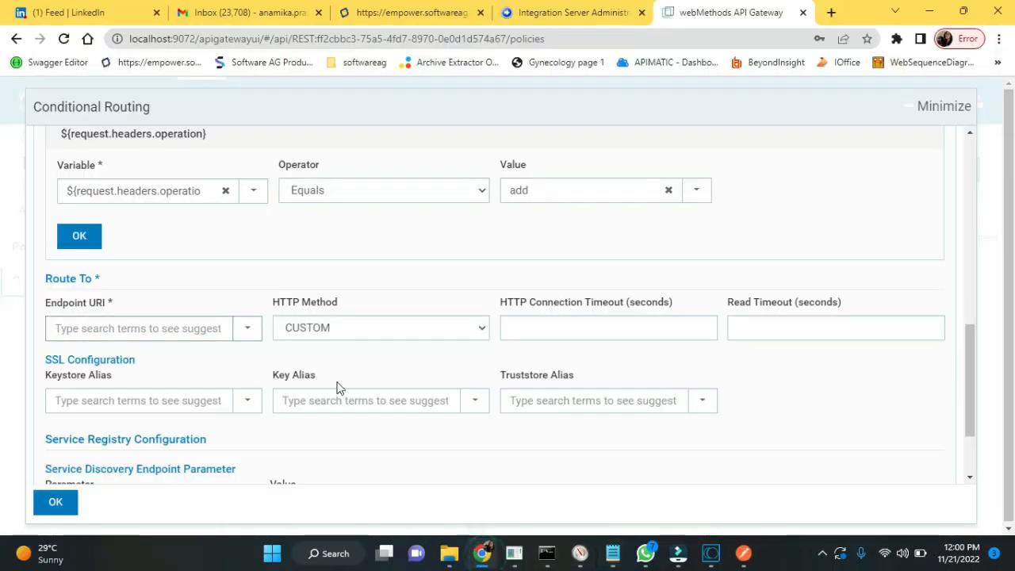
{"action": "left_click", "coordinate": [157, 325]}
{"action": "key", "text": "ctrl+v"}
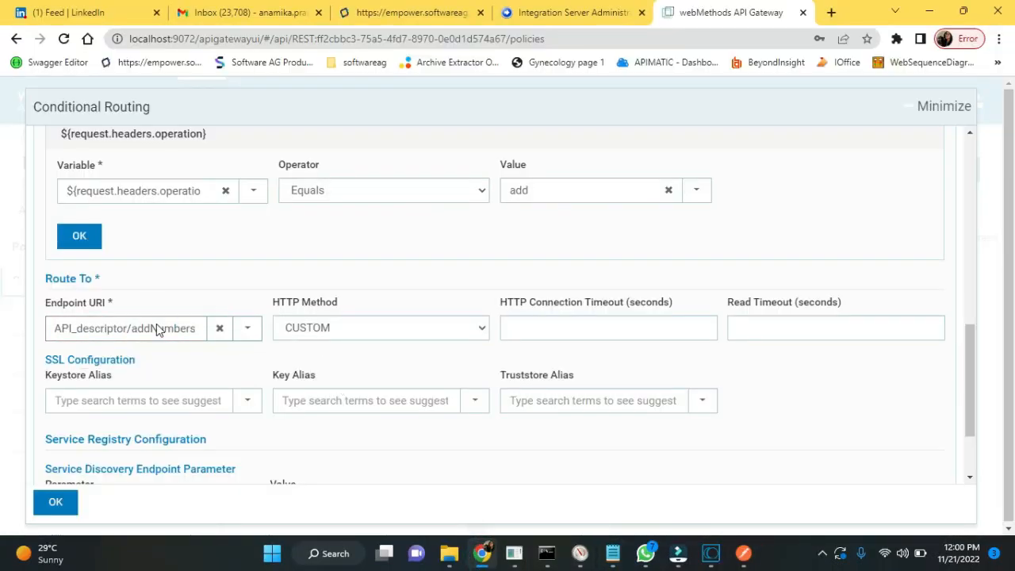
{"action": "left_click", "coordinate": [190, 328]}
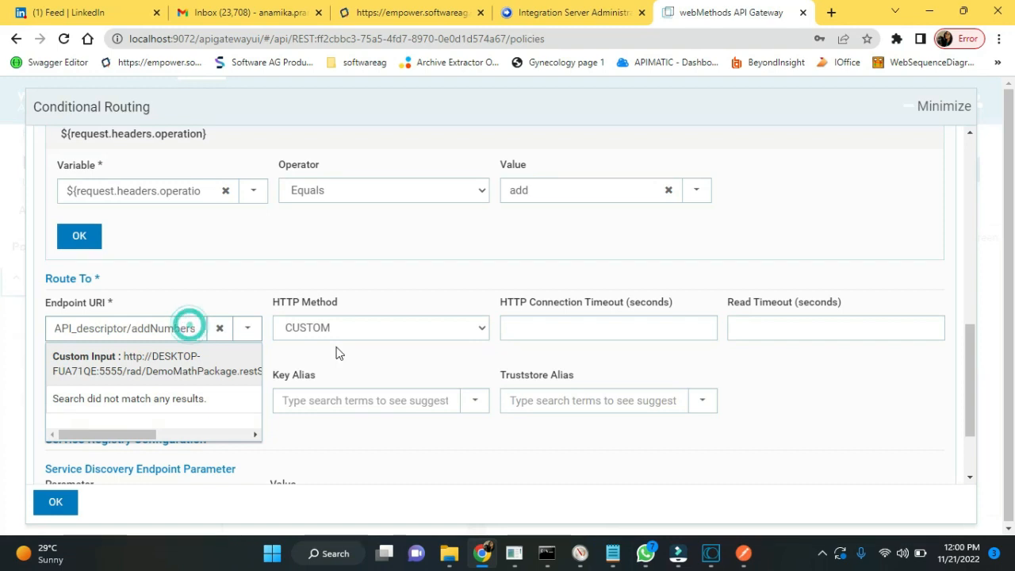
{"action": "left_click", "coordinate": [336, 352]}
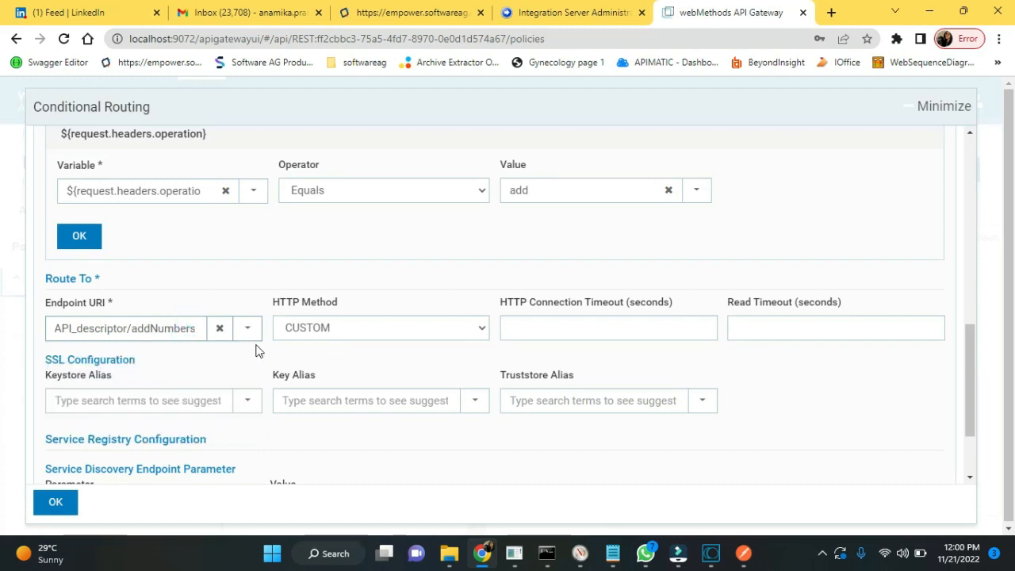
{"action": "left_click", "coordinate": [171, 325]}
{"action": "left_click", "coordinate": [195, 367]}
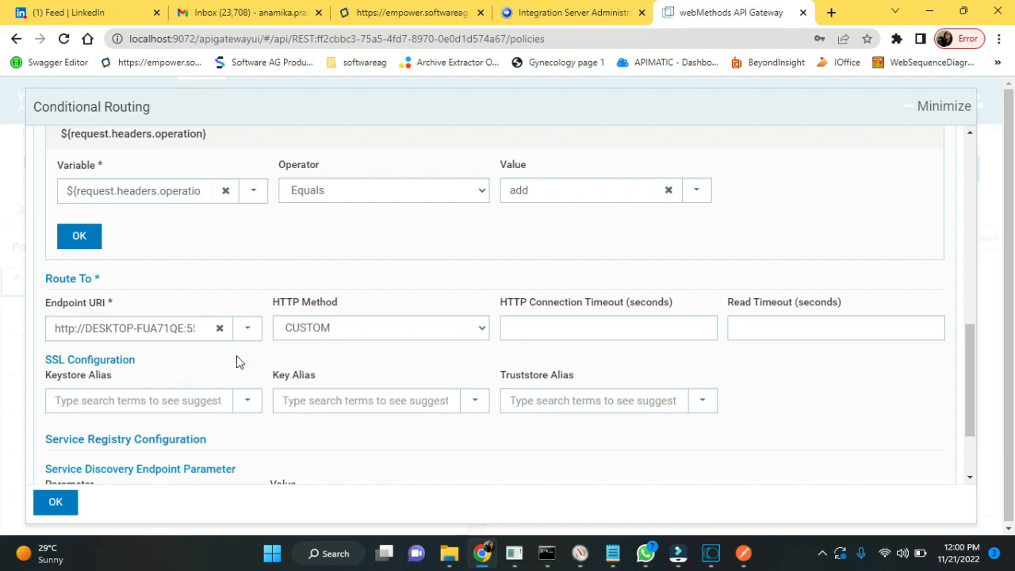
{"action": "left_click_drag", "start_coordinate": [970, 373], "coordinate": [934, 442]}
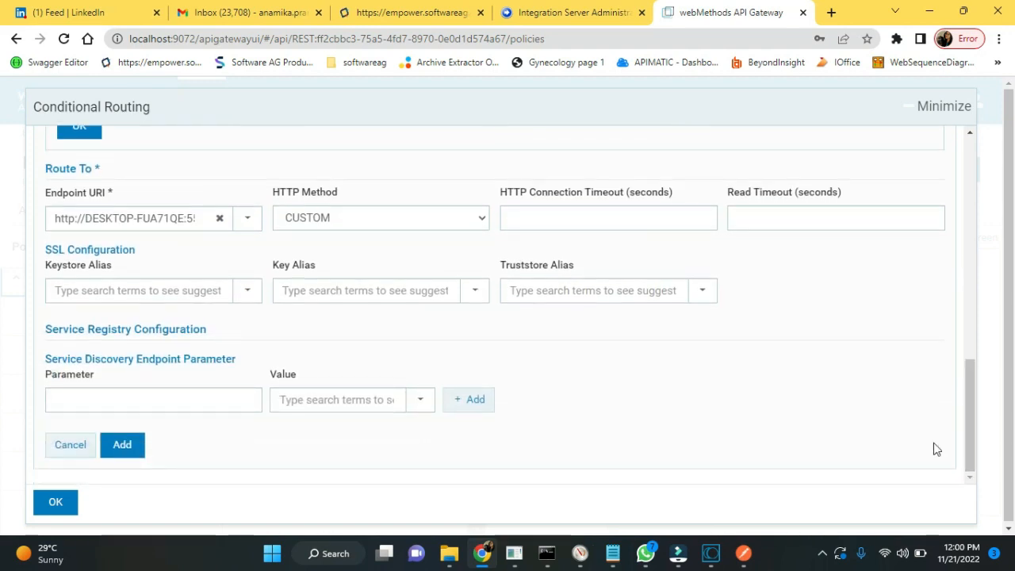
{"action": "left_click", "coordinate": [122, 445]}
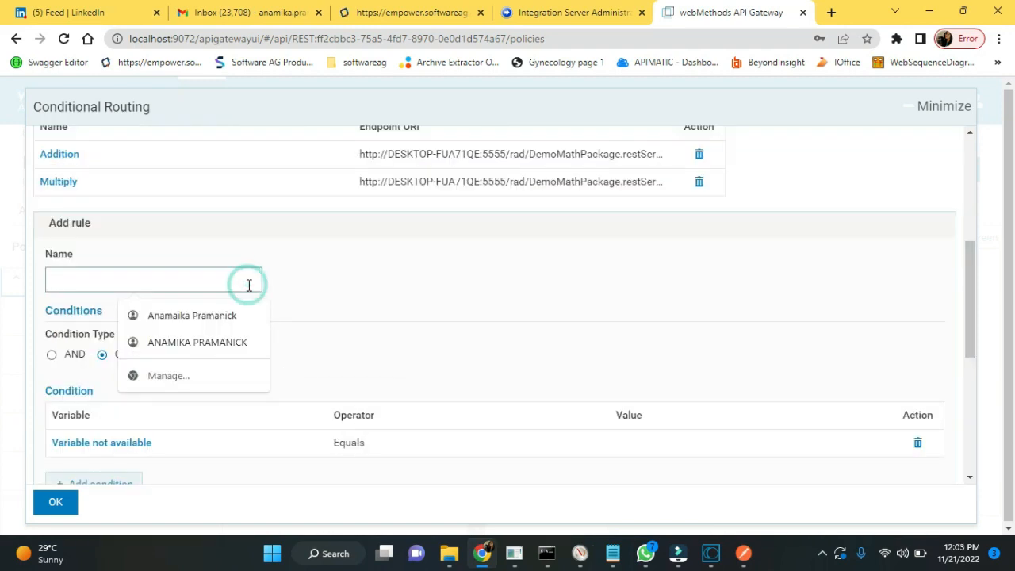
Name the new routing rule Division and open its empty condition for editing
{"action": "type", "text": "Division"}
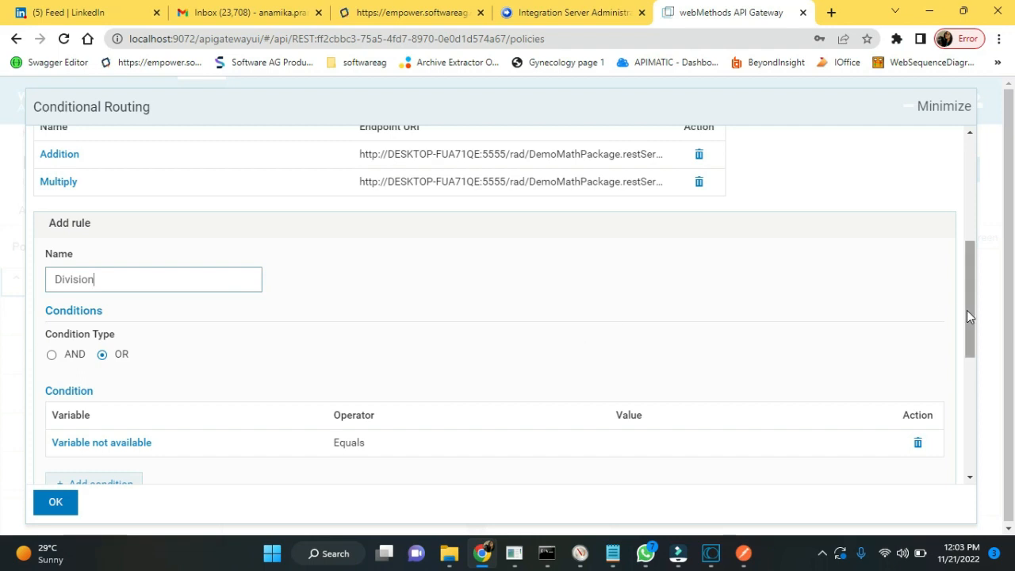
{"action": "left_click_drag", "start_coordinate": [967, 310], "coordinate": [967, 329]}
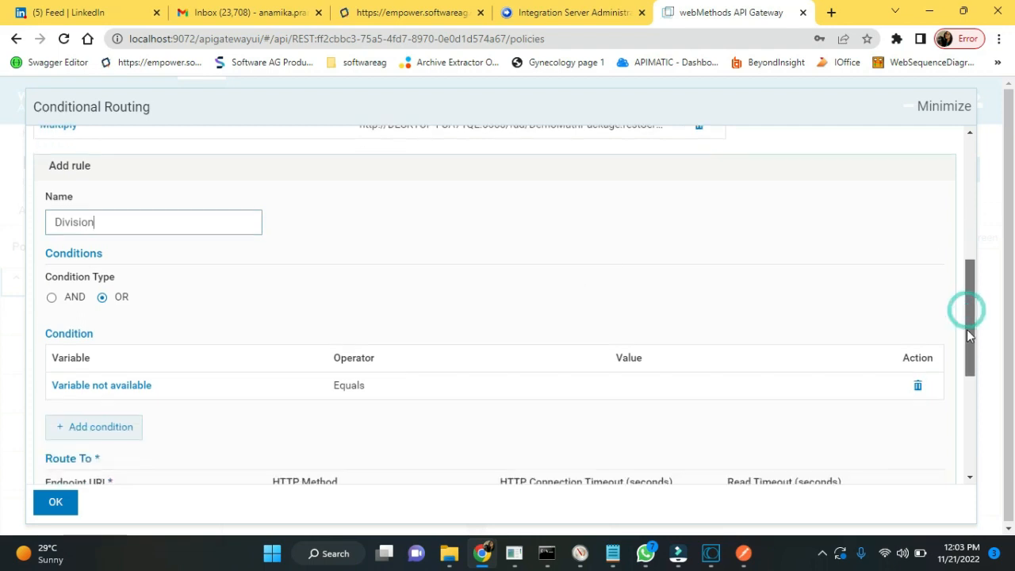
{"action": "left_click", "coordinate": [131, 389]}
{"action": "left_click", "coordinate": [131, 389]}
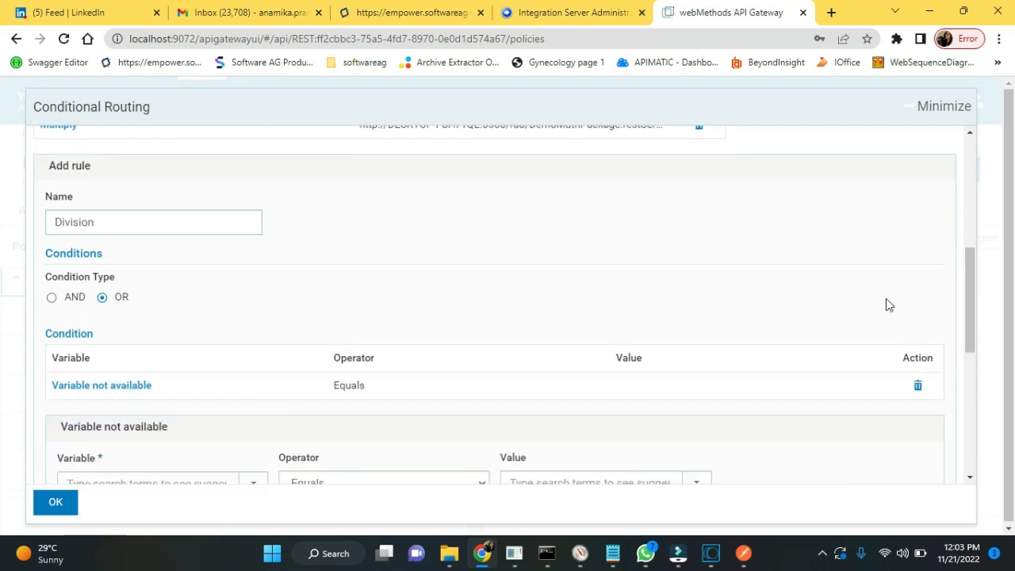
{"action": "left_click_drag", "start_coordinate": [968, 318], "coordinate": [968, 338]}
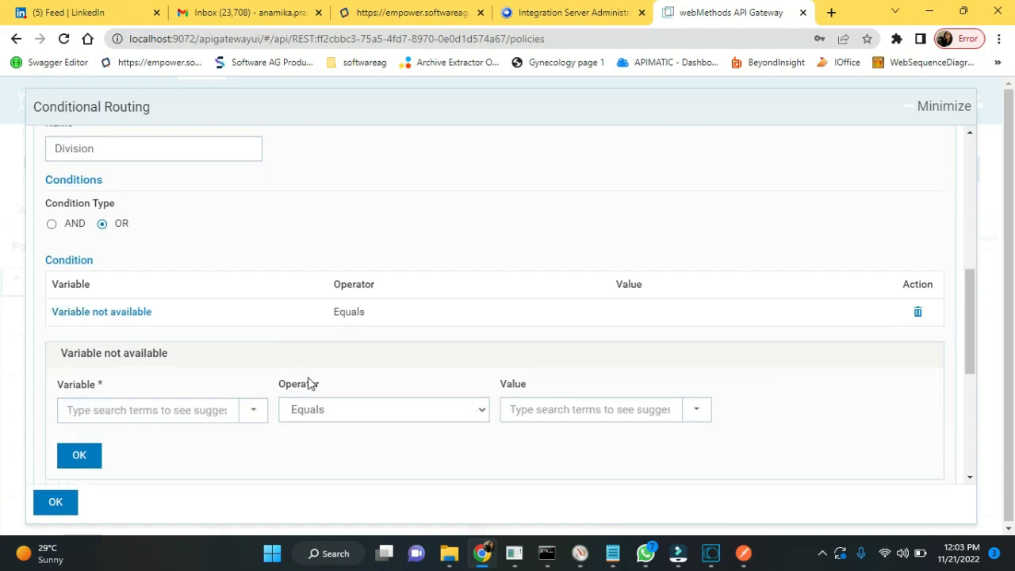
Set the Division rule's condition variable to ${request.headers.operation}, based on the request header variable suggestion
{"action": "left_click", "coordinate": [253, 411]}
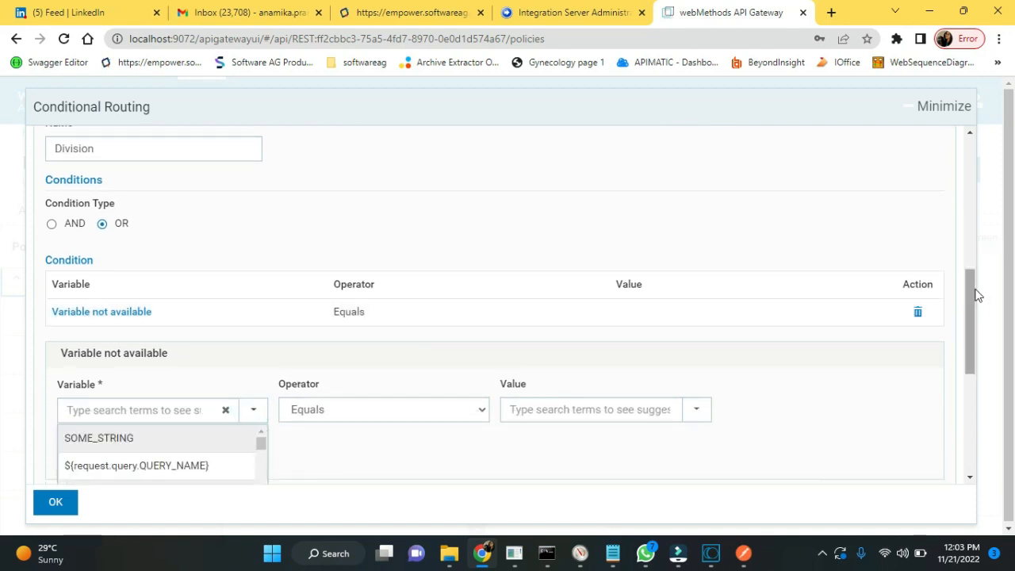
{"action": "left_click_drag", "start_coordinate": [973, 305], "coordinate": [975, 349]}
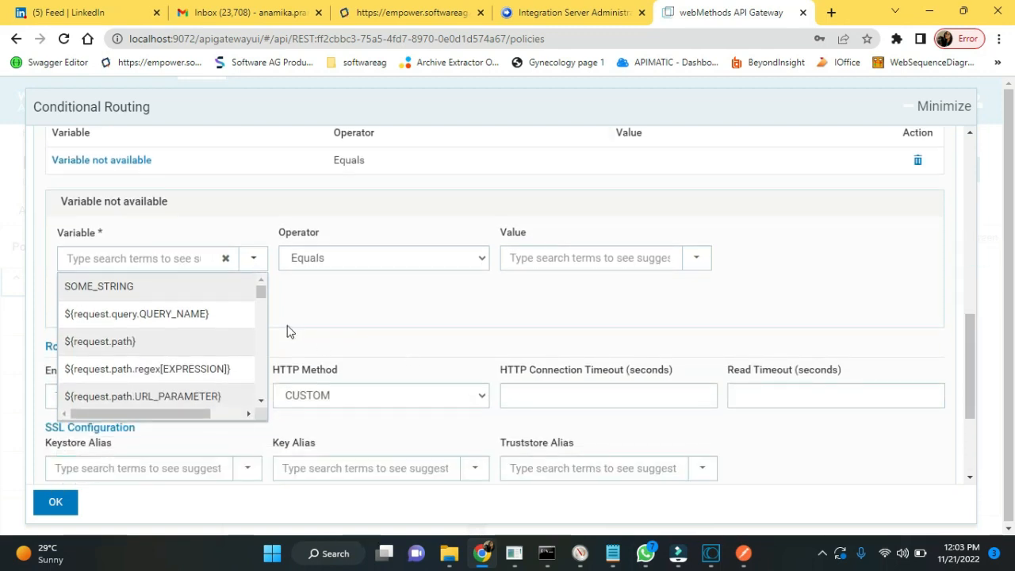
{"action": "left_click_drag", "start_coordinate": [262, 295], "coordinate": [262, 306]}
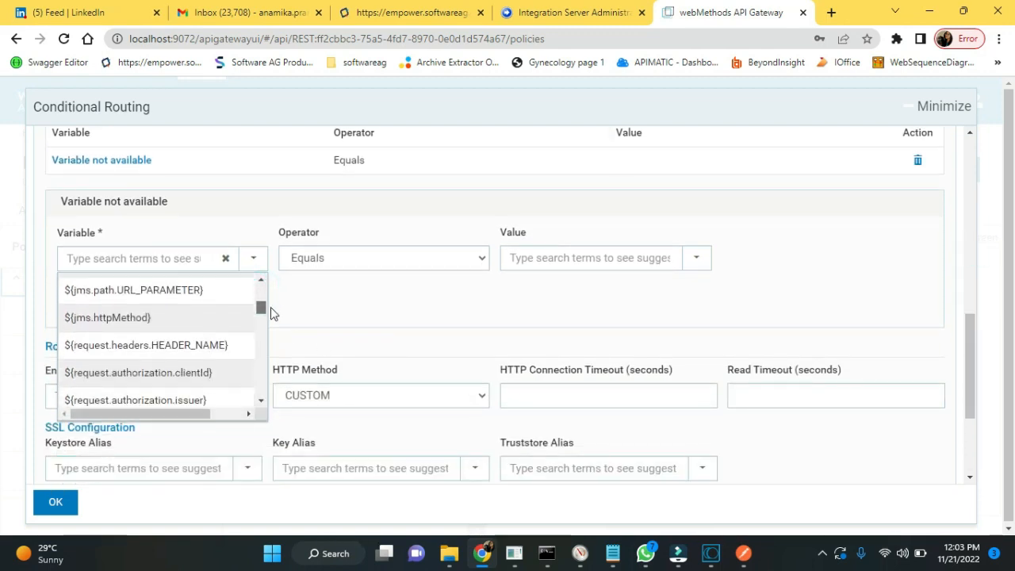
{"action": "left_click", "coordinate": [201, 354]}
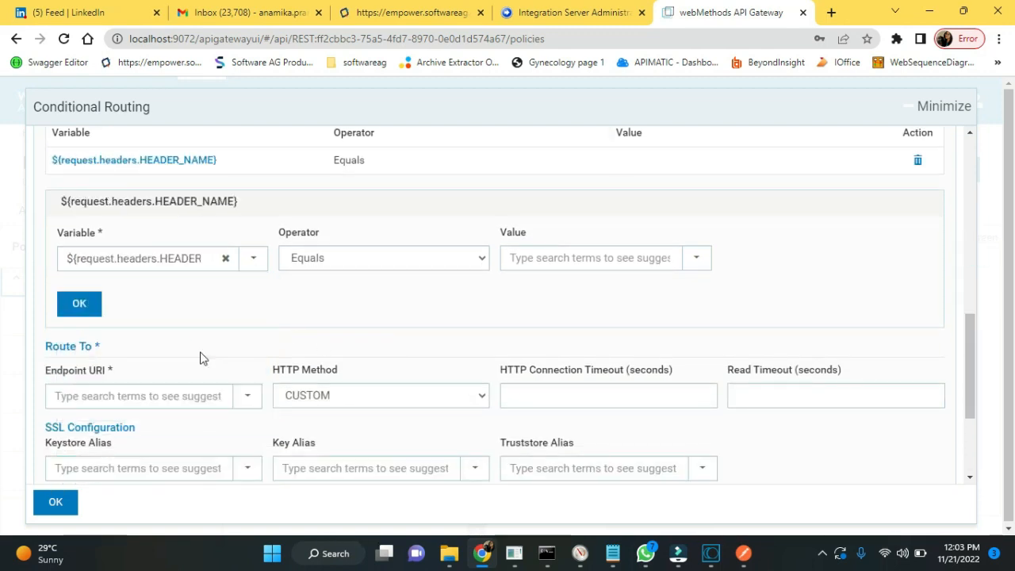
{"action": "left_click", "coordinate": [178, 262]}
{"action": "key", "text": "End"}
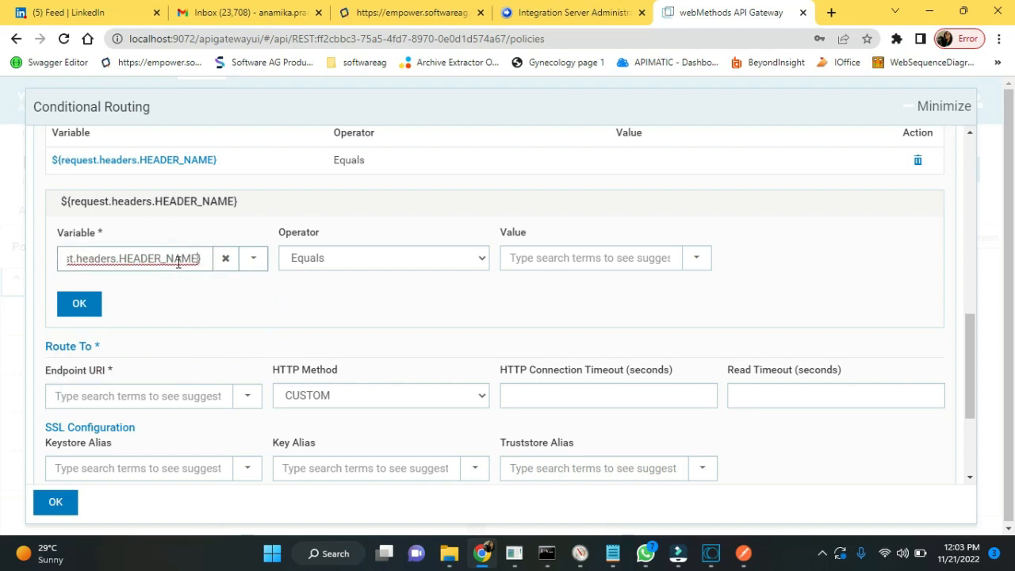
{"action": "key", "text": "BackSpace"}
{"action": "key", "text": "BackSpace"}
{"action": "key", "text": "BackSpace"}
{"action": "key", "text": "BackSpace"}
{"action": "key", "text": "BackSpace"}
{"action": "key", "text": "BackSpace"}
{"action": "key", "text": "BackSpace"}
{"action": "key", "text": "BackSpace"}
{"action": "key", "text": "BackSpace"}
{"action": "key", "text": "BackSpace"}
{"action": "key", "text": "BackSpace"}
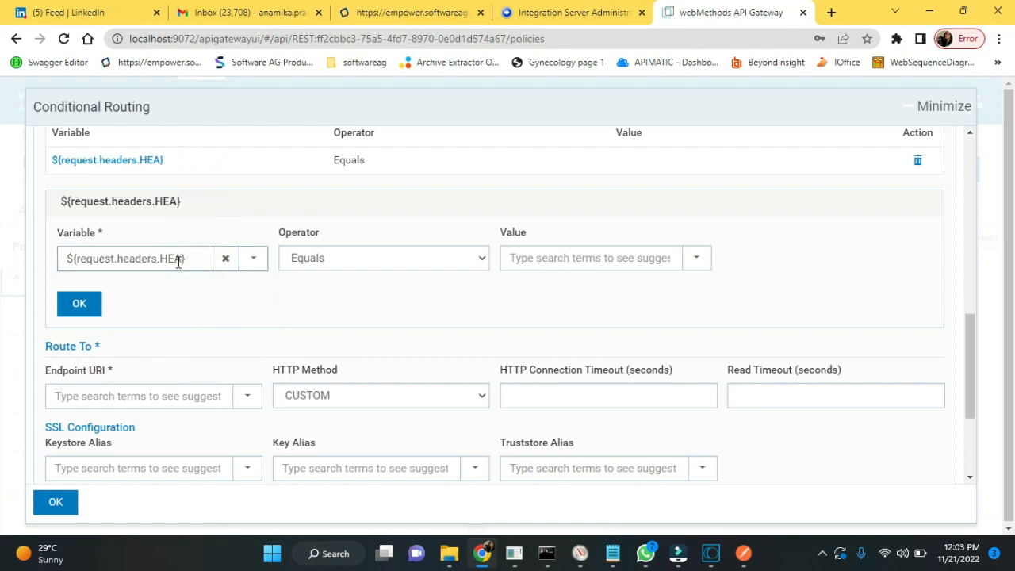
{"action": "type", "text": "operation"}
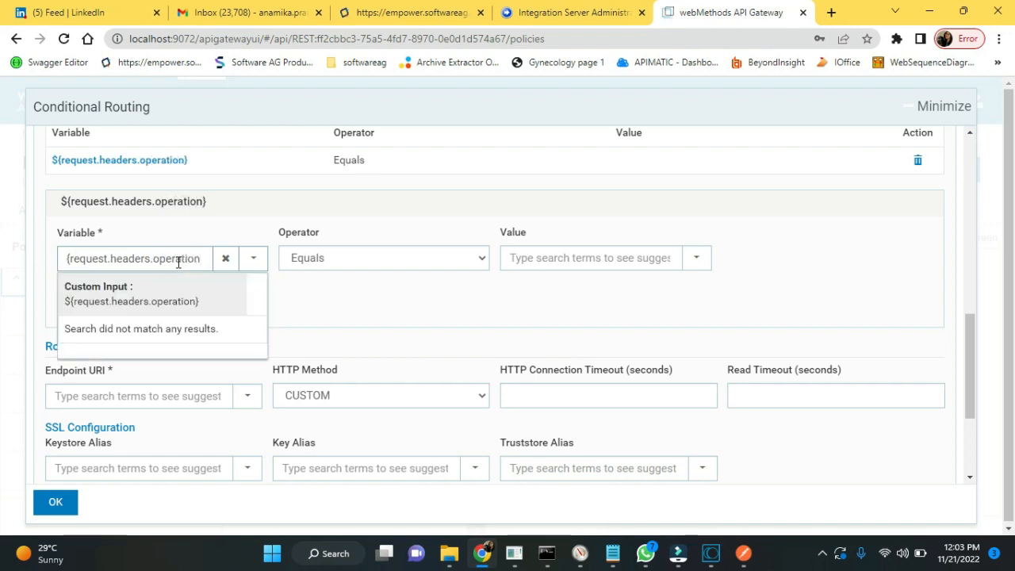
Set the Division condition's comparison value to divide, keeping the Equals operator
{"action": "left_click", "coordinate": [512, 262]}
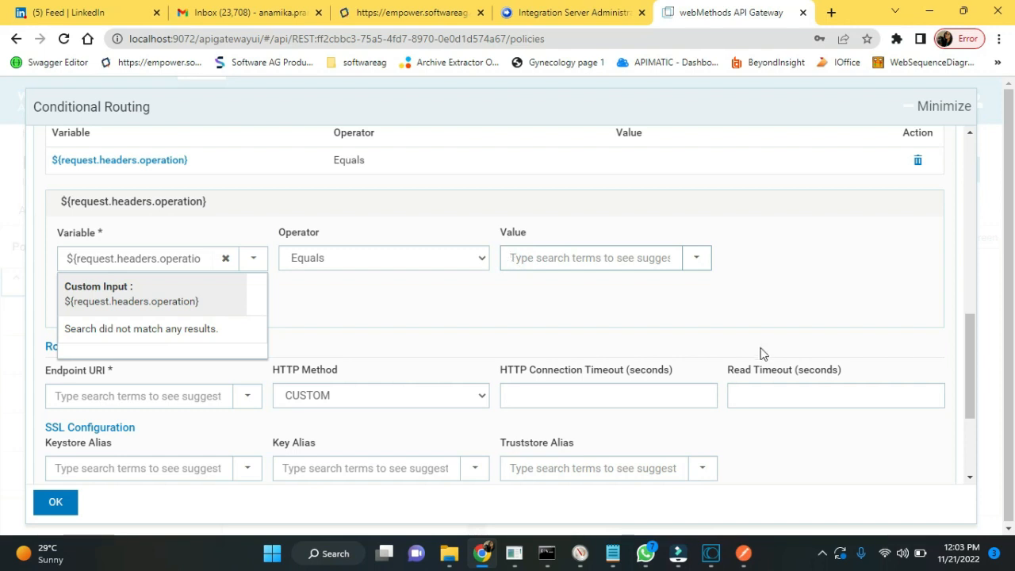
{"action": "left_click_drag", "start_coordinate": [970, 376], "coordinate": [969, 341]}
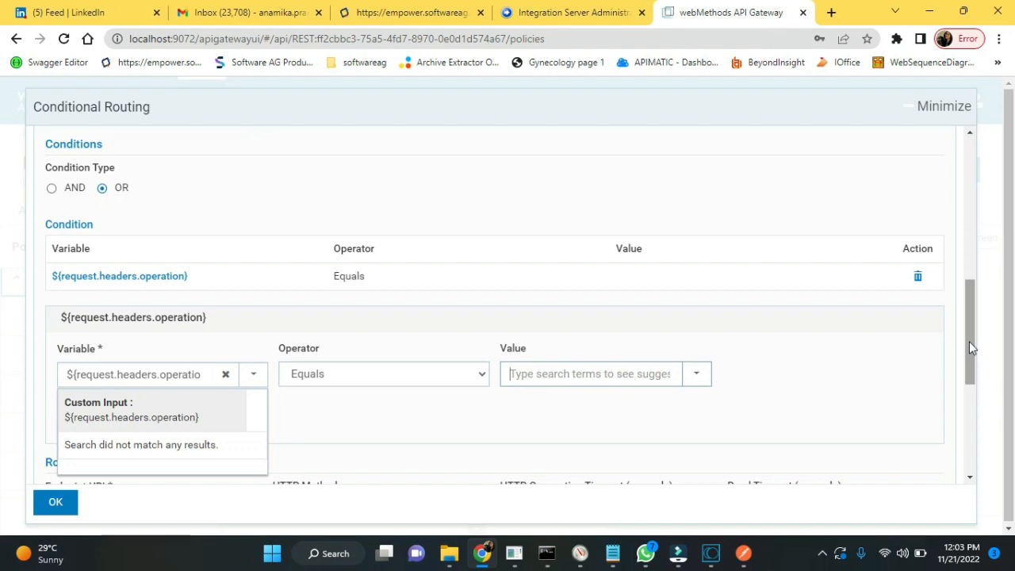
{"action": "type", "text": "divide"}
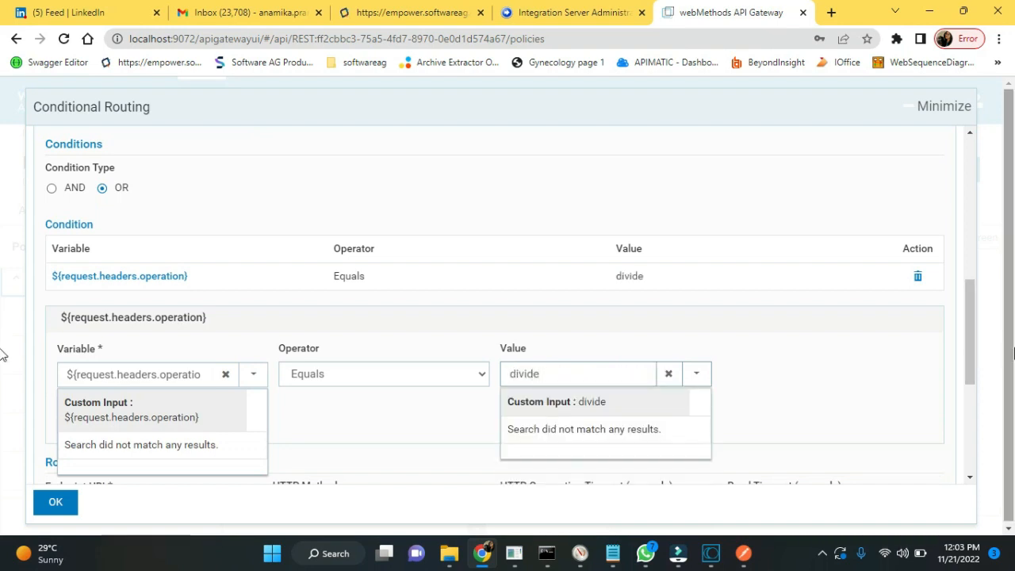
{"action": "left_click_drag", "start_coordinate": [969, 371], "coordinate": [968, 427]}
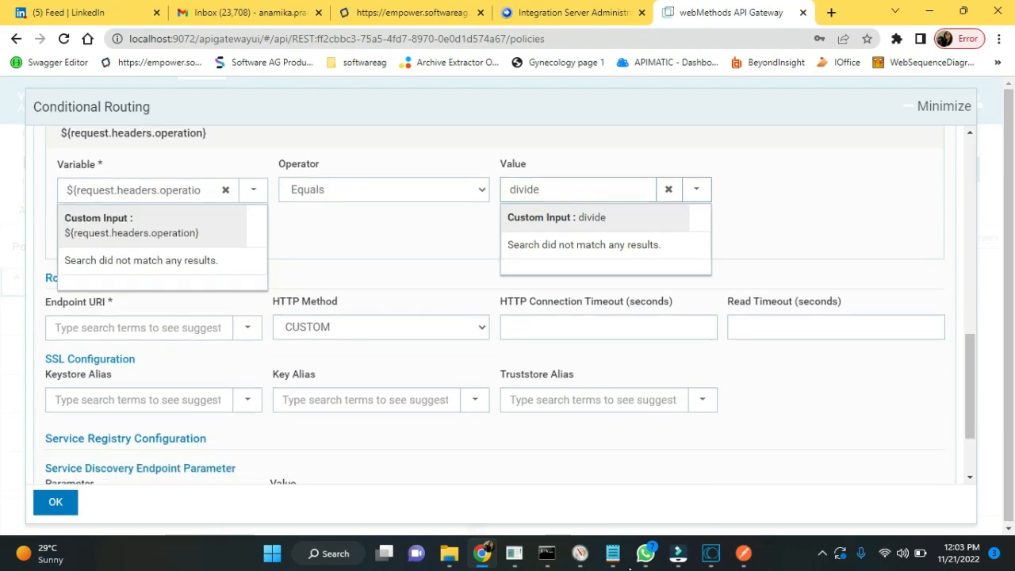
Switch to Designer, open Divide_API_descriptor from restServices, and copy the descriptor name out of its Swagger basePath
{"action": "left_click", "coordinate": [711, 555]}
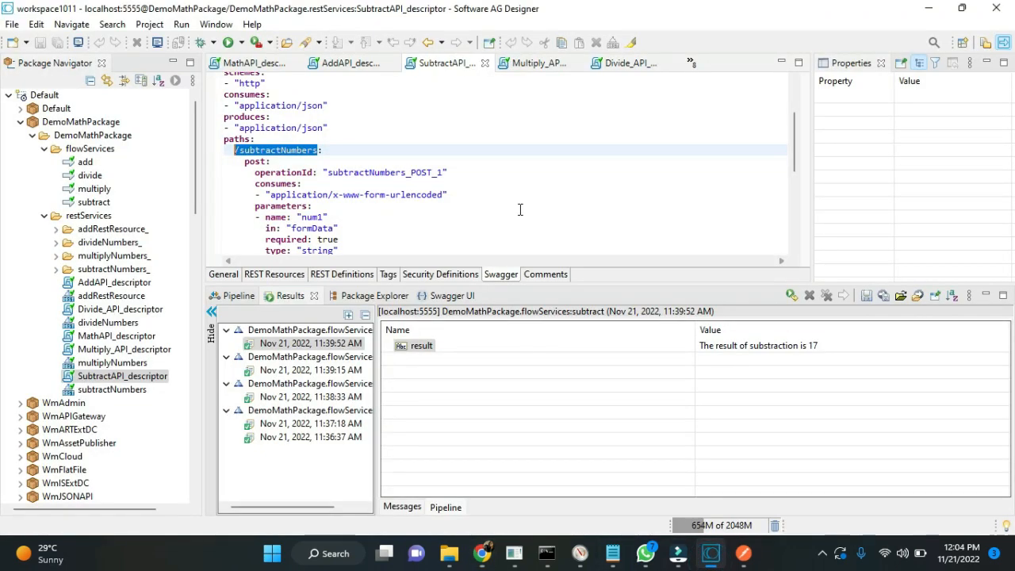
{"action": "double_click", "coordinate": [120, 309]}
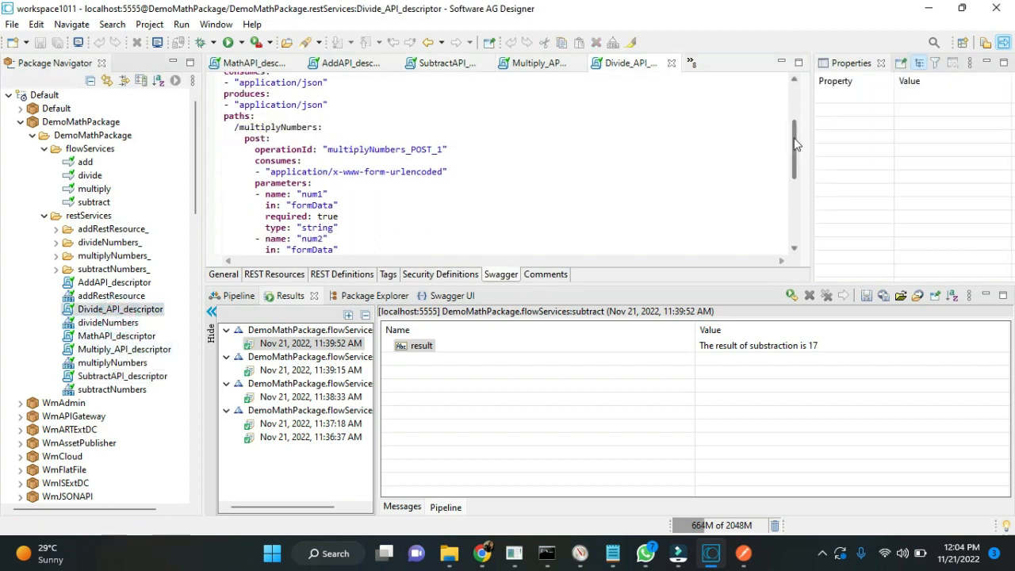
{"action": "scroll", "coordinate": [797, 143], "scroll_direction": "up", "scroll_amount": 3}
{"action": "left_click", "coordinate": [564, 145]}
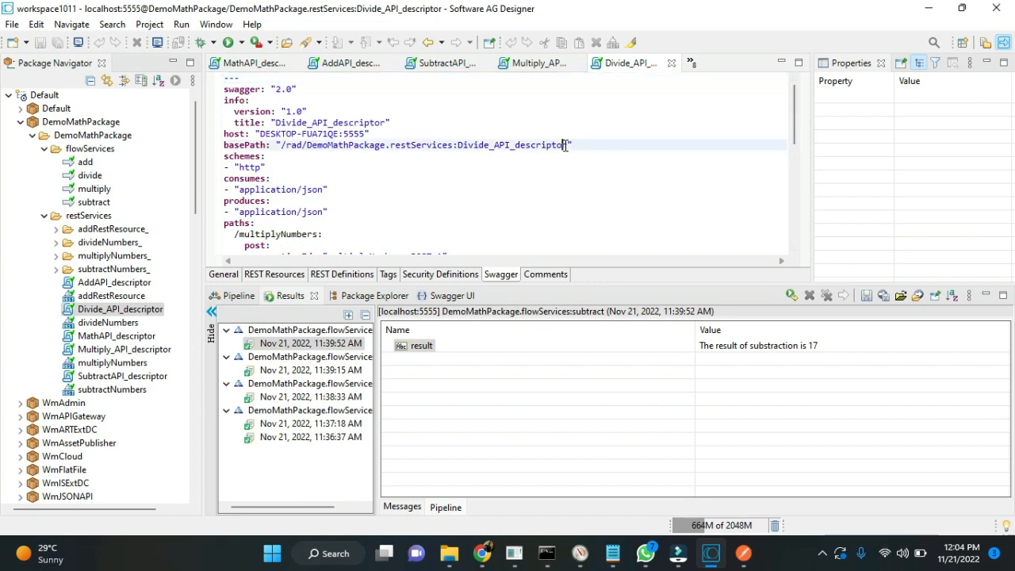
{"action": "left_click", "coordinate": [566, 145]}
{"action": "left_click_drag", "start_coordinate": [569, 145], "coordinate": [459, 147]}
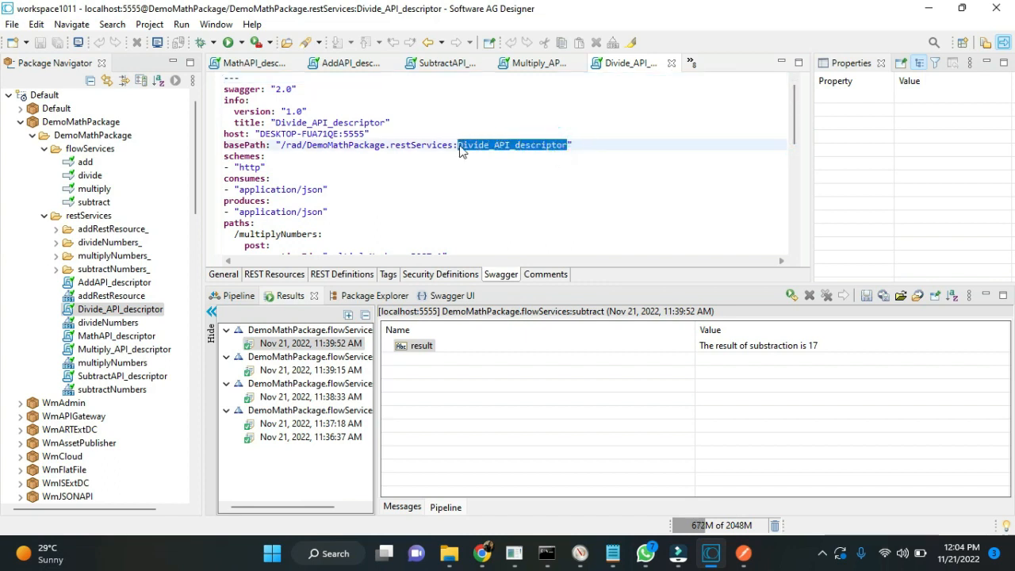
{"action": "right_click", "coordinate": [461, 150]}
{"action": "left_click", "coordinate": [530, 138]}
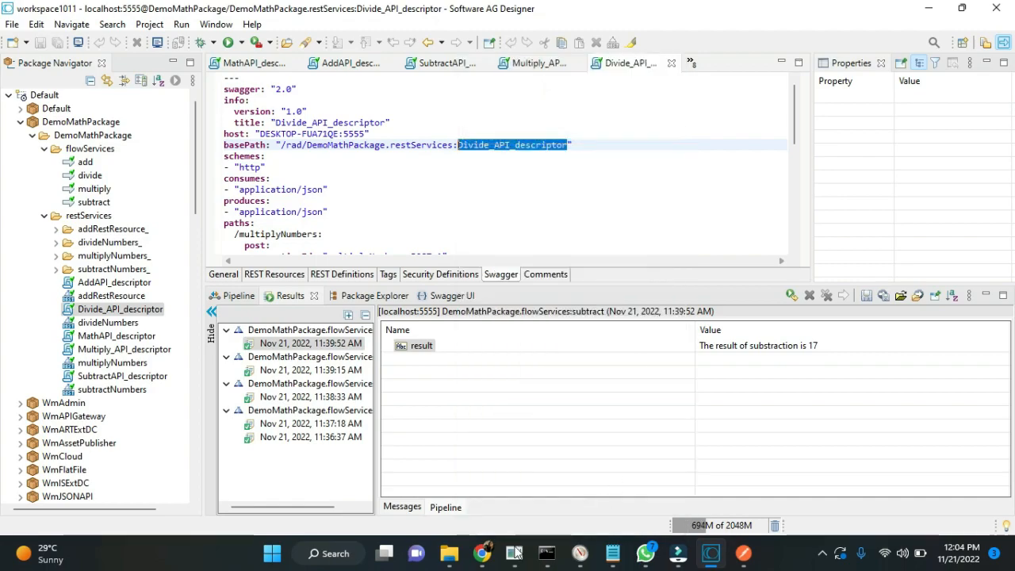
{"action": "mouse_move", "coordinate": [515, 553]}
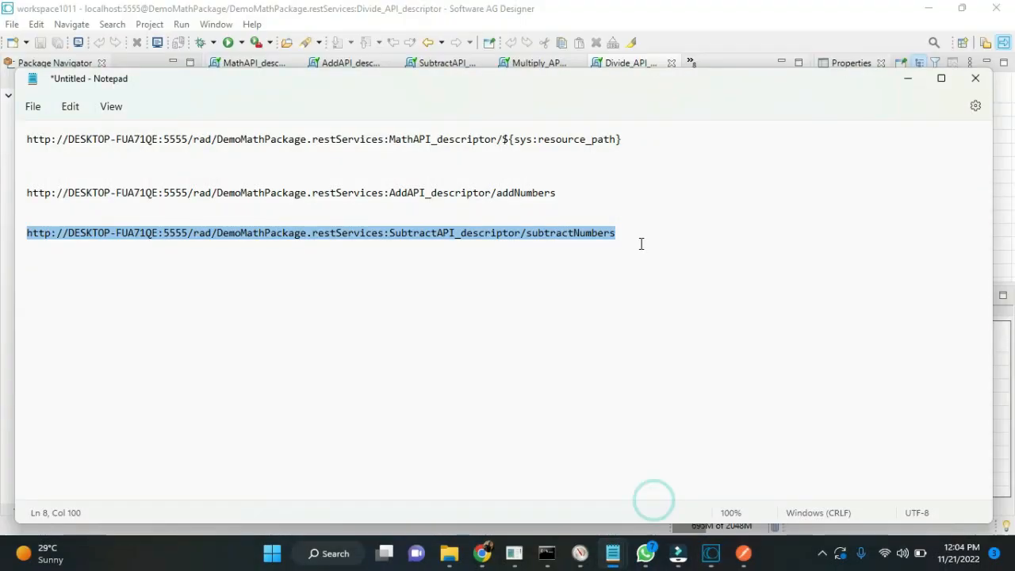
{"action": "left_click", "coordinate": [633, 233]}
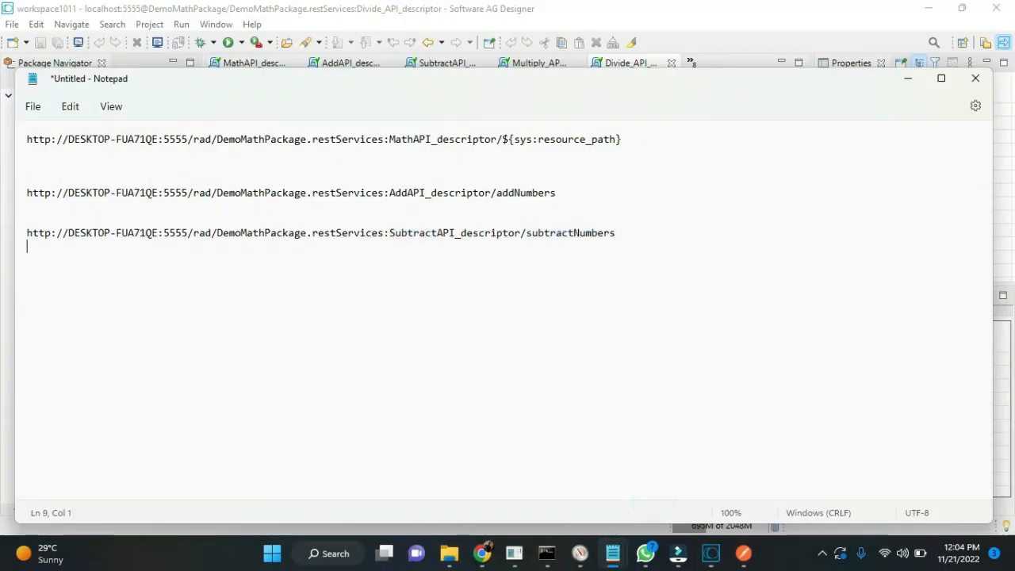
{"action": "key", "text": "Return"}
{"action": "key", "text": "ctrl+v"}
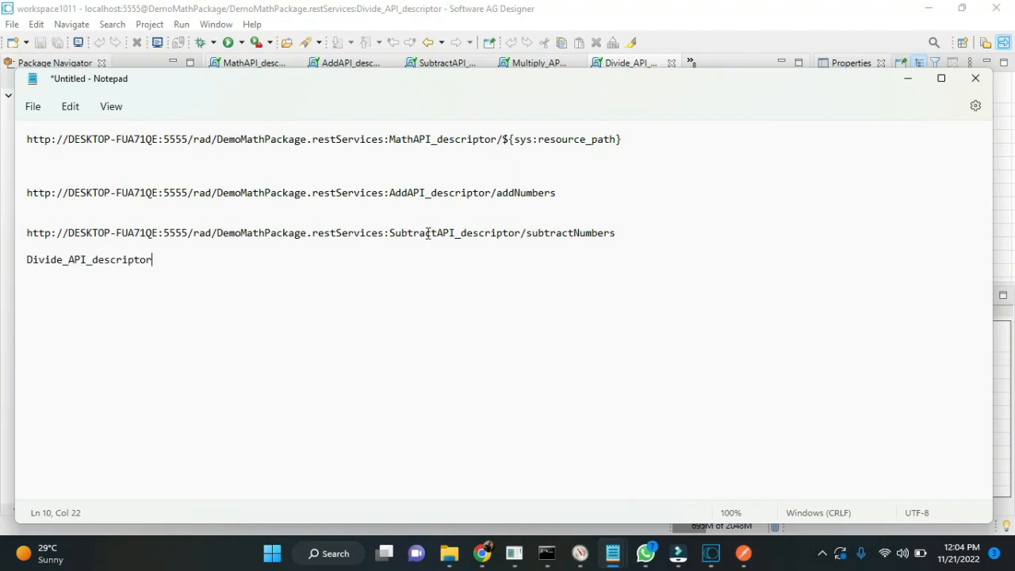
{"action": "left_click_drag", "start_coordinate": [389, 232], "coordinate": [53, 233]}
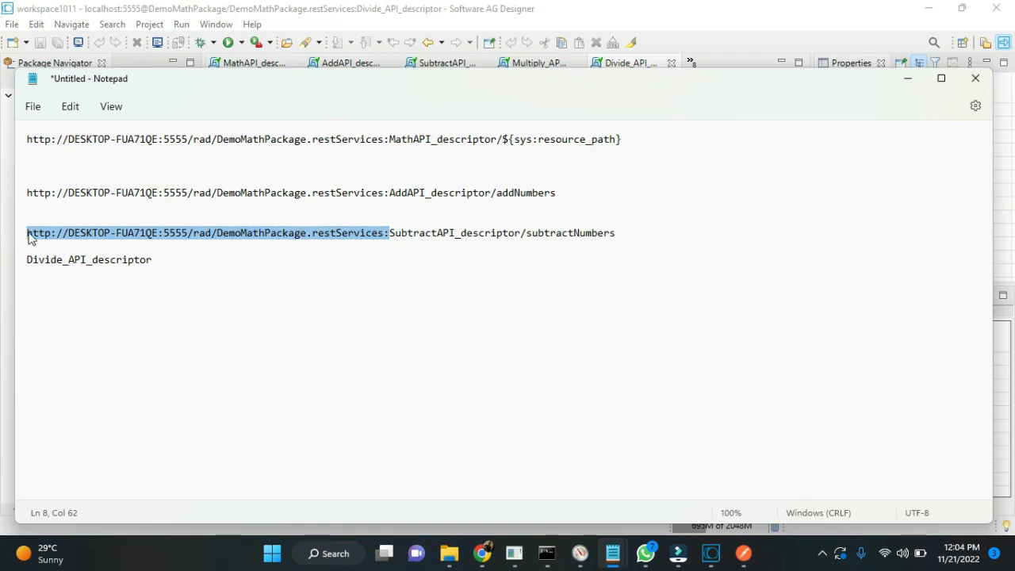
{"action": "left_click", "coordinate": [27, 260]}
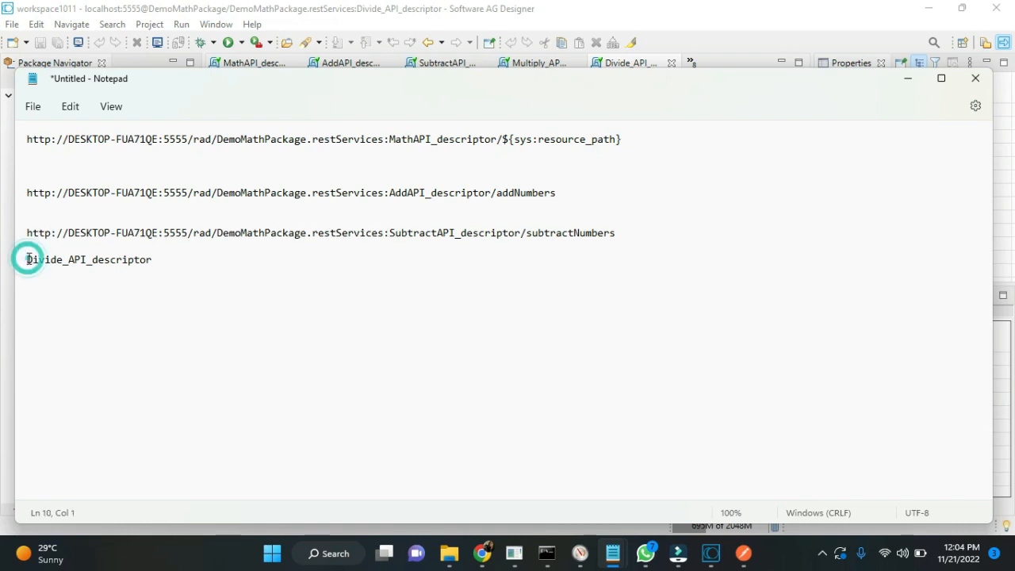
{"action": "key", "text": "ctrl+v"}
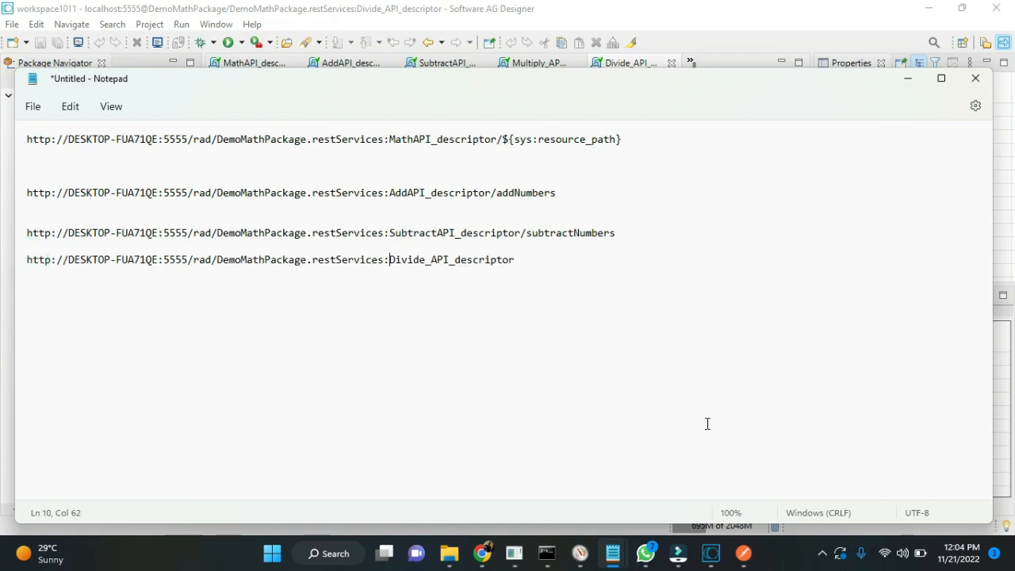
Copy divideNumbers from the Divide_API_descriptor Swagger paths in Designer and append /divideNumbers to the division URL in Notepad
{"action": "left_click", "coordinate": [711, 553]}
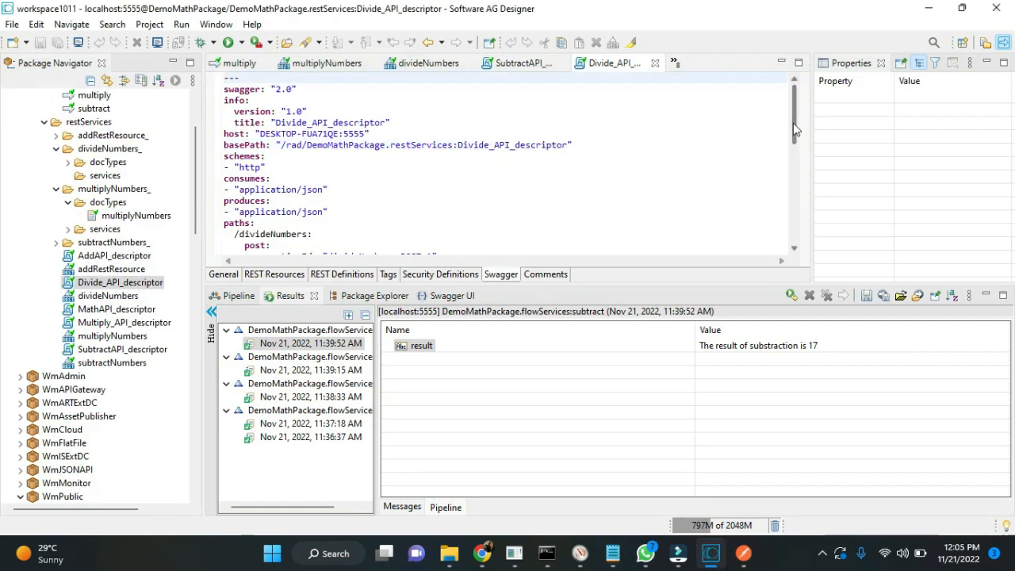
{"action": "scroll", "coordinate": [796, 130], "scroll_direction": "down", "scroll_amount": 3}
{"action": "left_click_drag", "start_coordinate": [794, 123], "coordinate": [781, 150]}
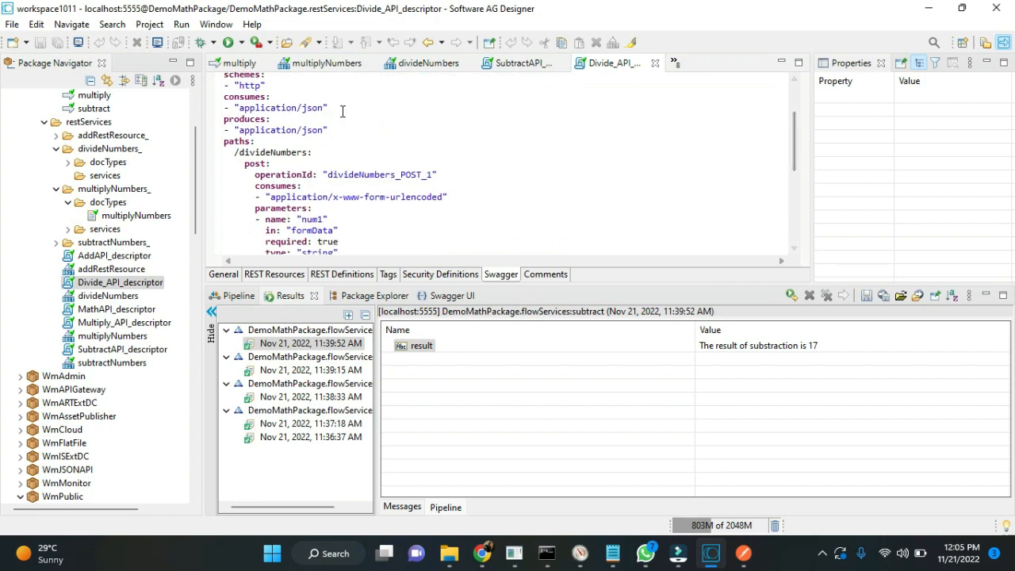
{"action": "double_click", "coordinate": [272, 151]}
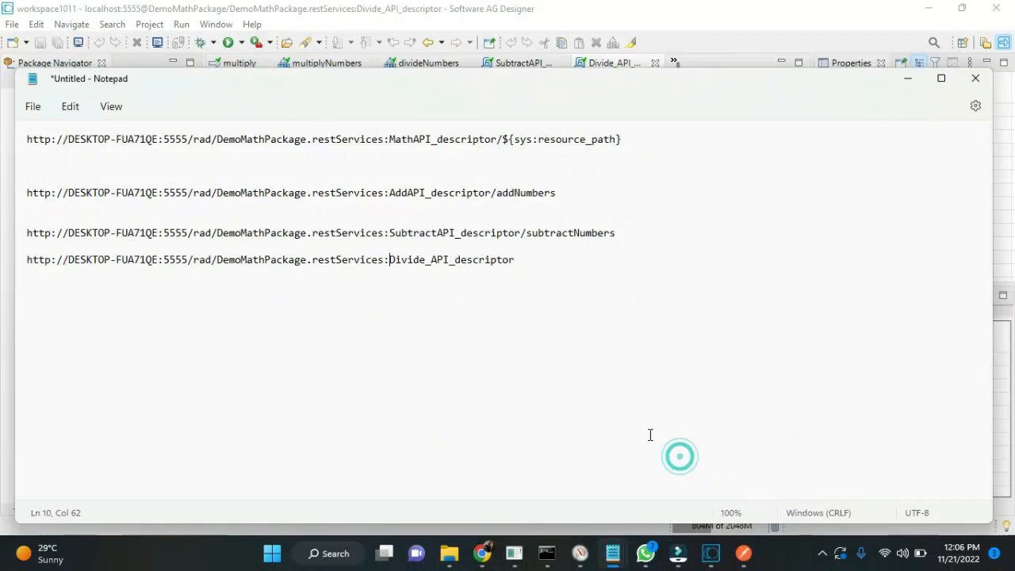
{"action": "type", "text": "/"}
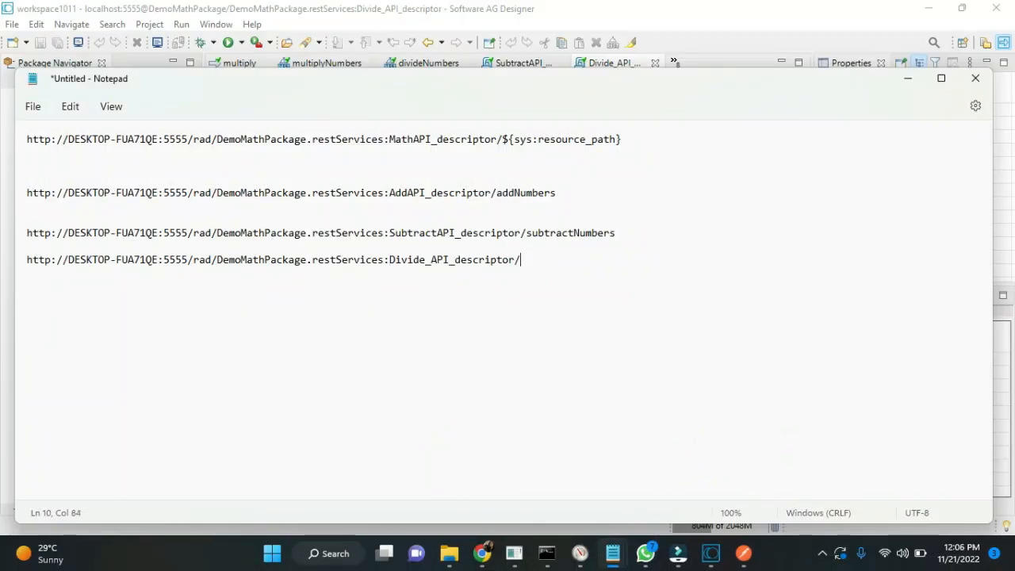
{"action": "key", "text": "ctrl+v"}
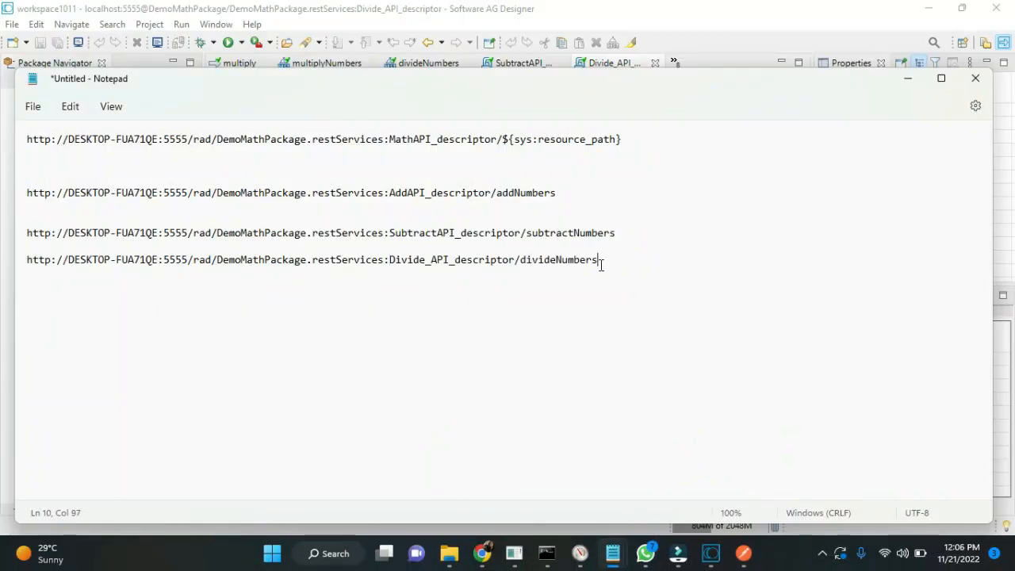
Set the Division rule's Endpoint URI in the browser to the Divide_API_descriptor/divideNumbers URL from Notepad, and add the rule
{"action": "left_click_drag", "start_coordinate": [602, 262], "coordinate": [37, 264]}
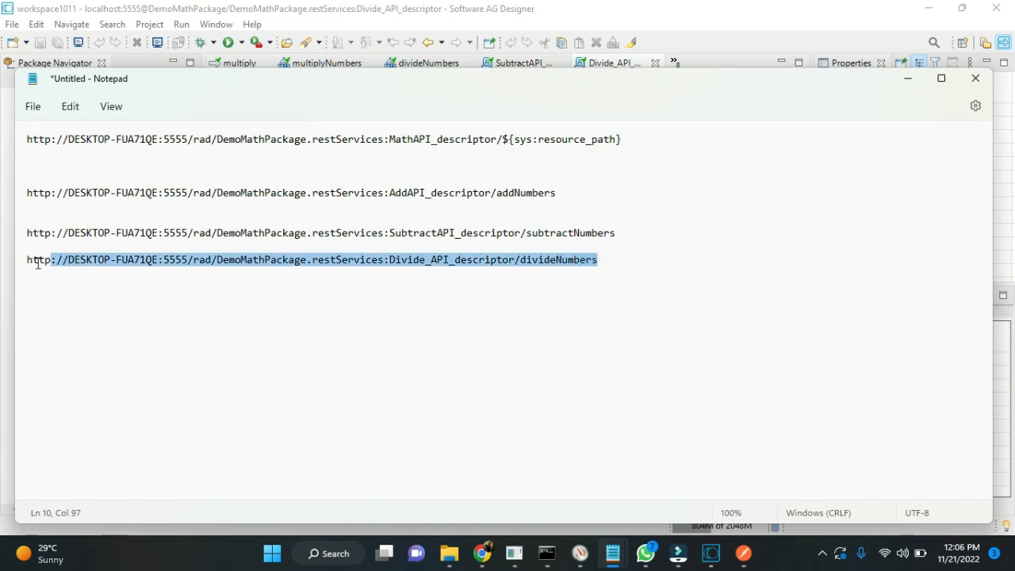
{"action": "right_click", "coordinate": [28, 269]}
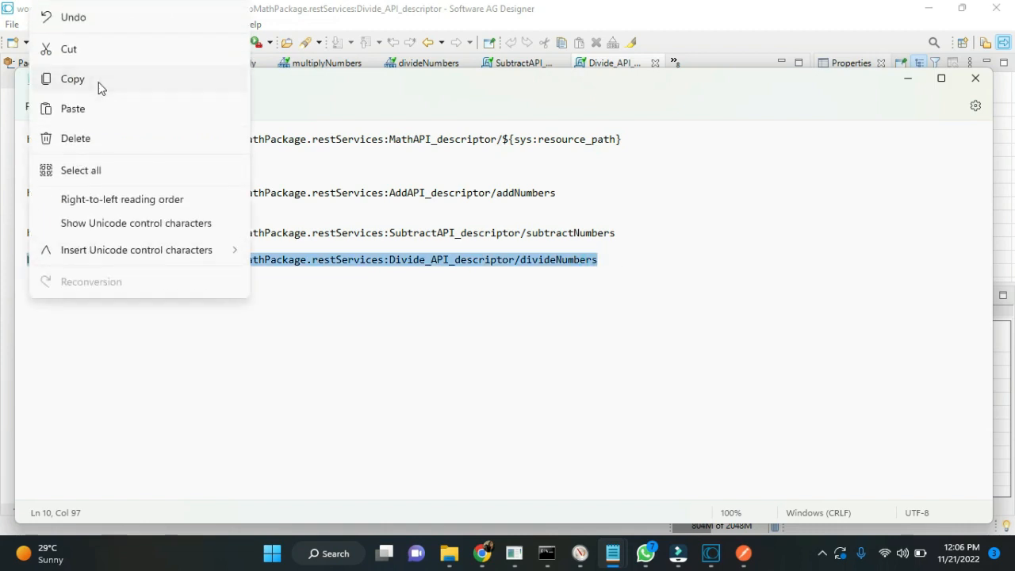
{"action": "left_click", "coordinate": [97, 84]}
{"action": "left_click", "coordinate": [483, 552]}
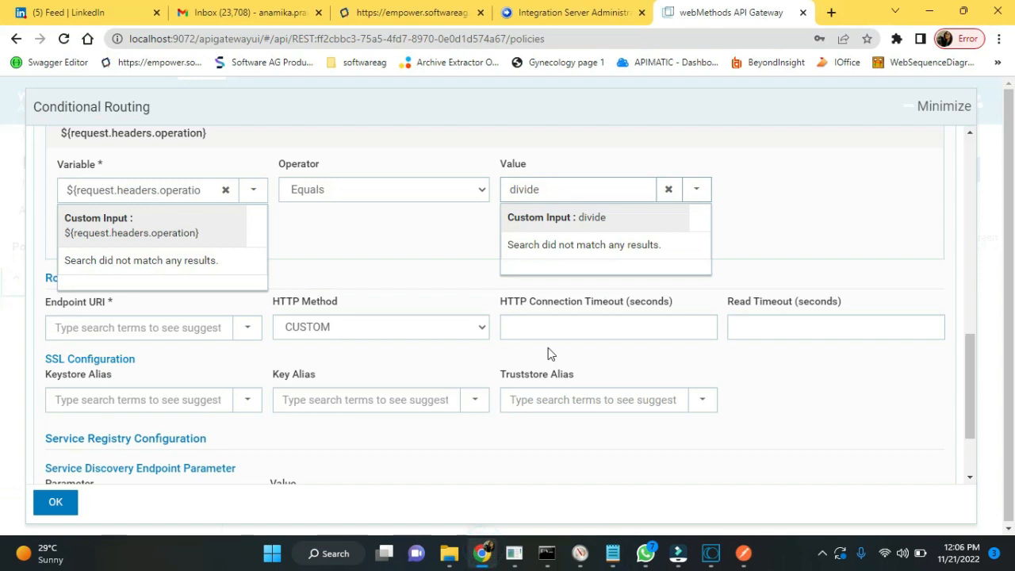
{"action": "left_click", "coordinate": [178, 328]}
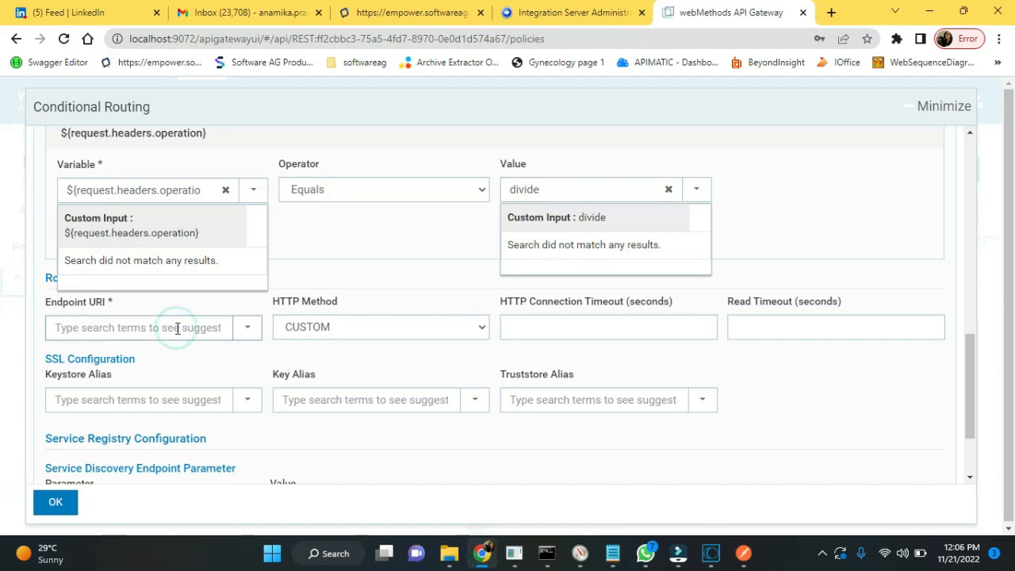
{"action": "key", "text": "ctrl+v"}
{"action": "left_click", "coordinate": [336, 355]}
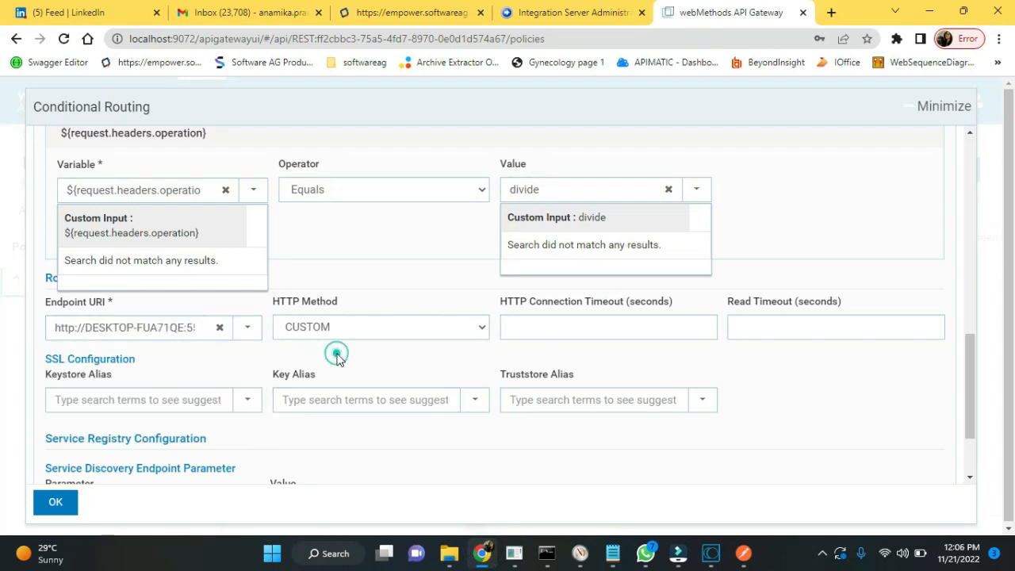
{"action": "left_click_drag", "start_coordinate": [968, 397], "coordinate": [967, 431]}
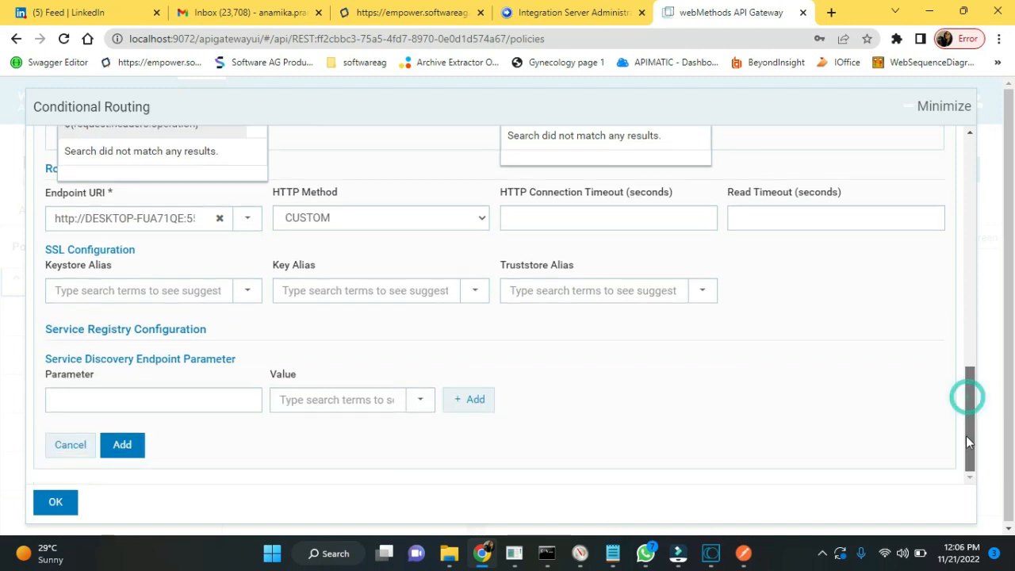
{"action": "left_click", "coordinate": [123, 447]}
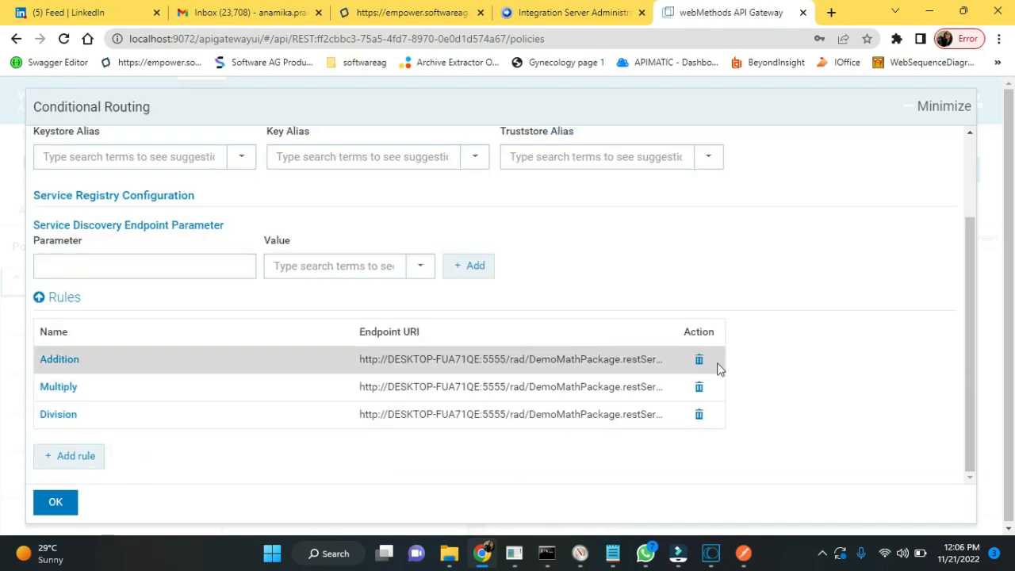
Start a new routing rule below Division and name it Subtract
{"action": "left_click", "coordinate": [89, 460]}
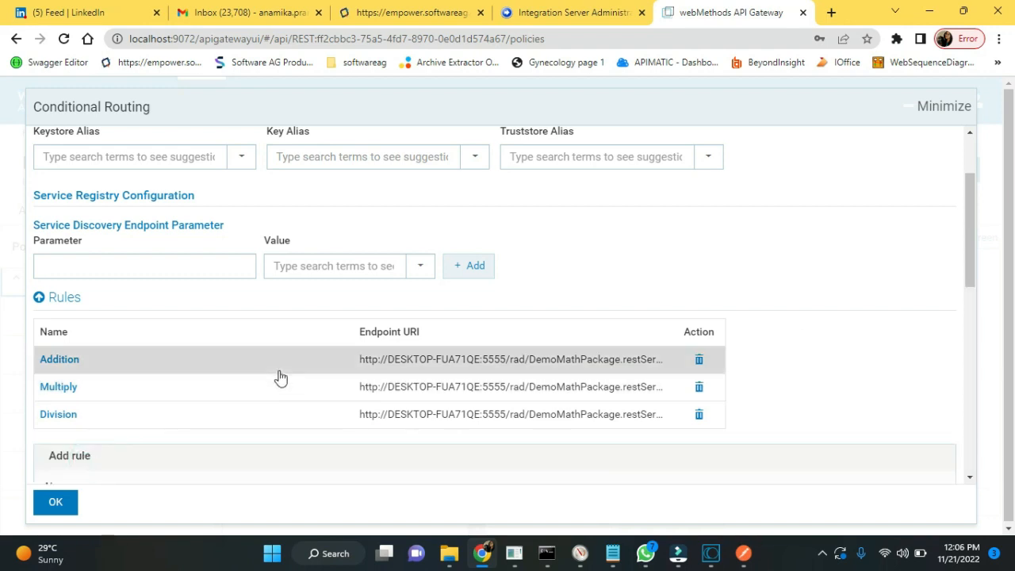
{"action": "left_click_drag", "start_coordinate": [974, 246], "coordinate": [964, 311]}
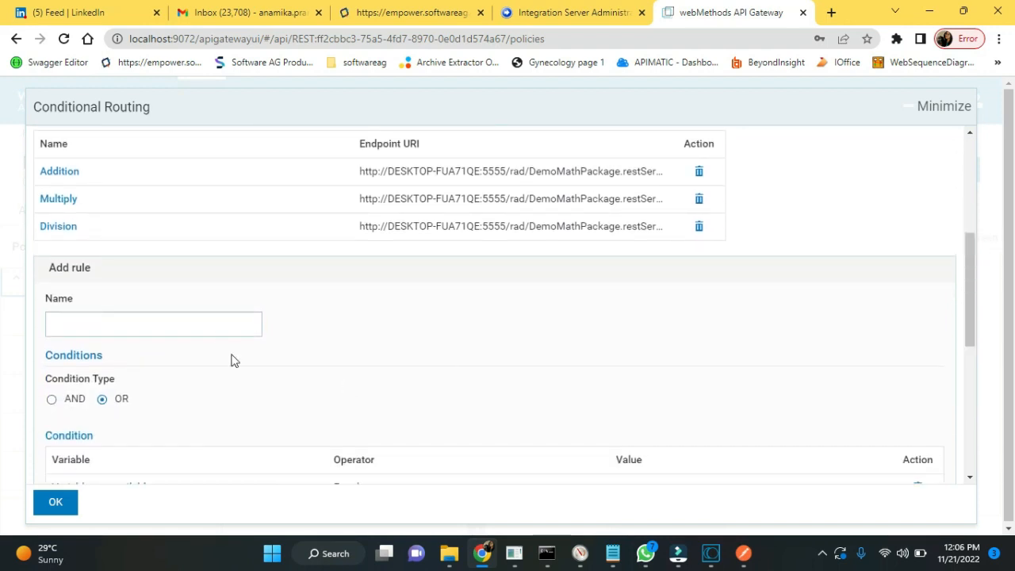
{"action": "left_click", "coordinate": [218, 333]}
{"action": "type", "text": "Subtract"}
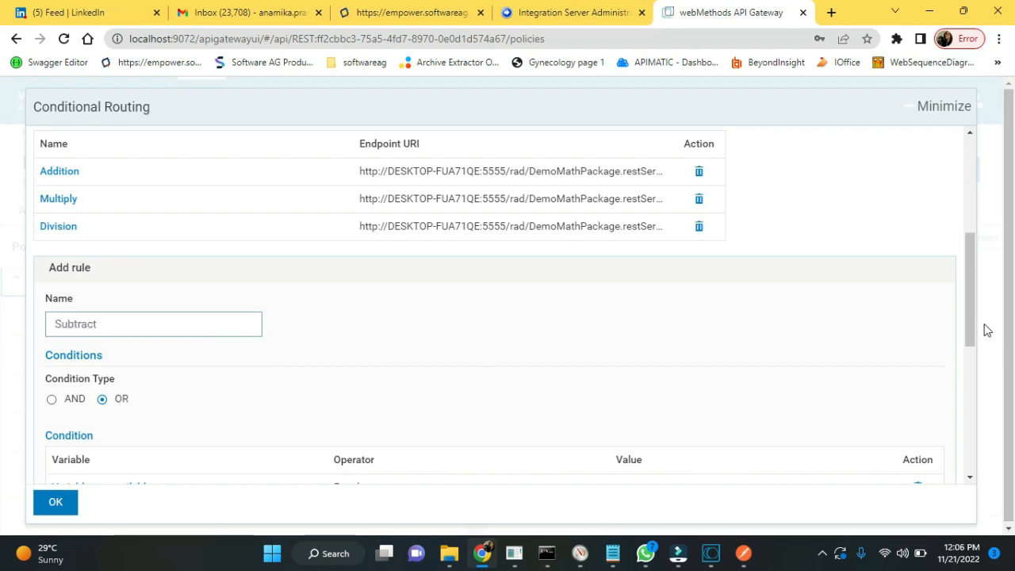
Open the Subtract rule's blank condition and choose ${request.headers.HEADER_NAME} as its variable
{"action": "left_click_drag", "start_coordinate": [974, 328], "coordinate": [972, 363]}
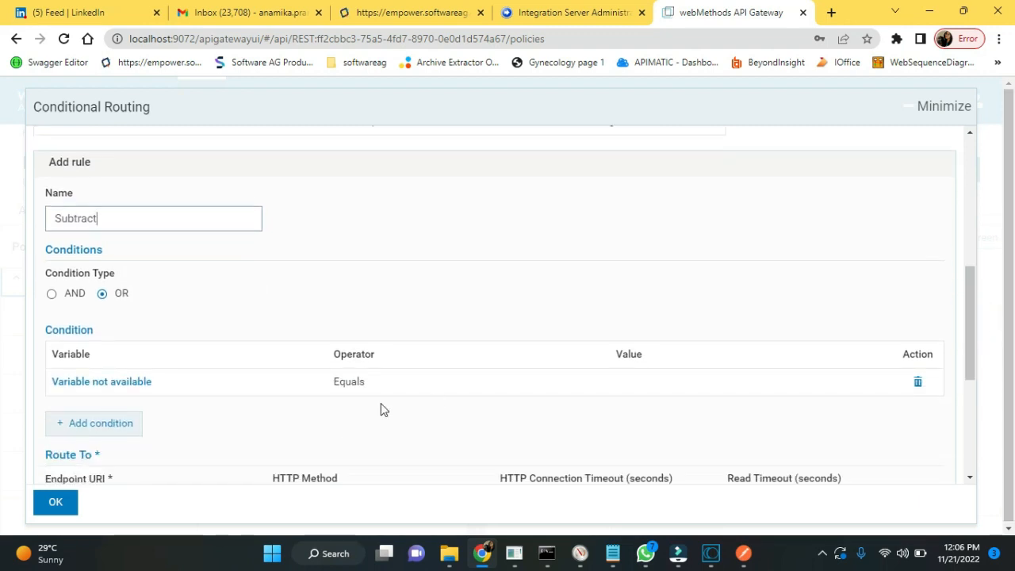
{"action": "left_click", "coordinate": [149, 389]}
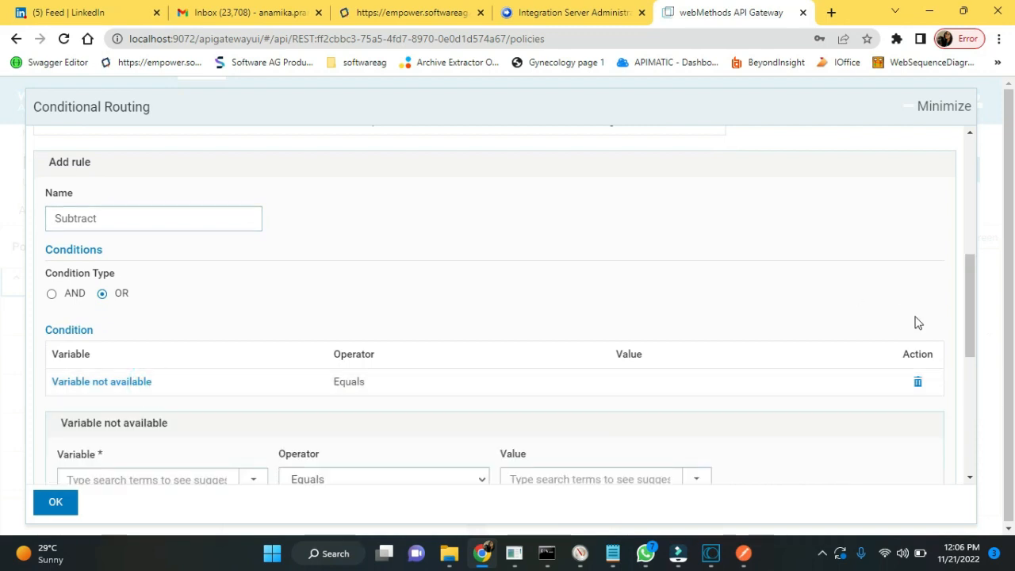
{"action": "left_click_drag", "start_coordinate": [976, 329], "coordinate": [971, 362]}
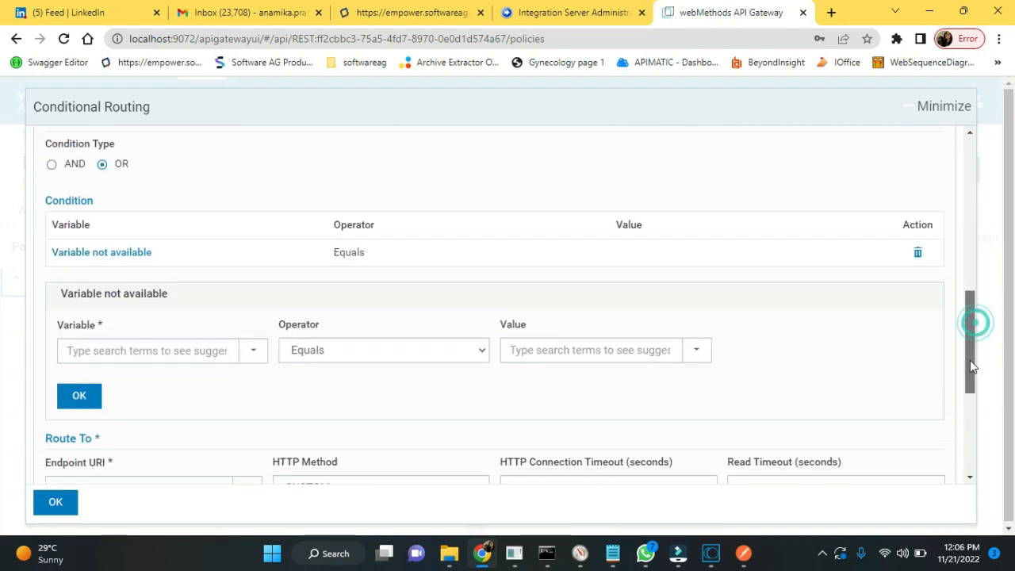
{"action": "left_click", "coordinate": [143, 349]}
{"action": "left_click", "coordinate": [182, 357]}
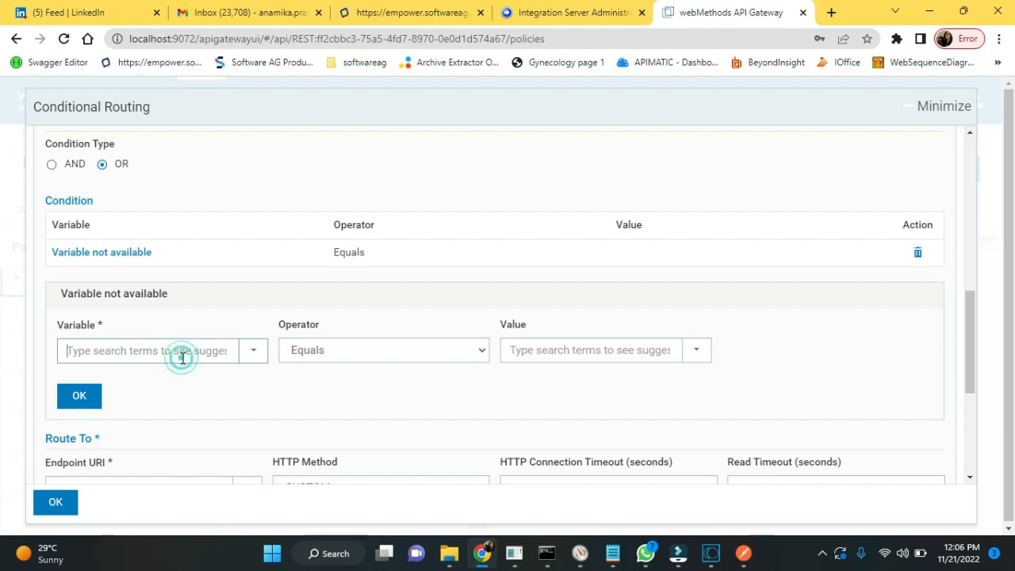
{"action": "left_click", "coordinate": [182, 358]}
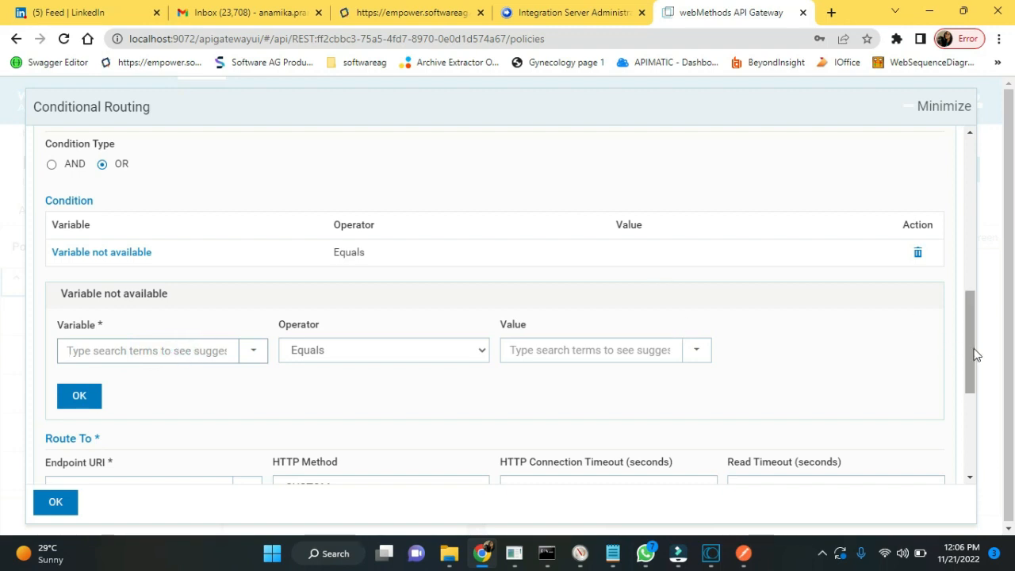
{"action": "left_click_drag", "start_coordinate": [973, 348], "coordinate": [609, 363]}
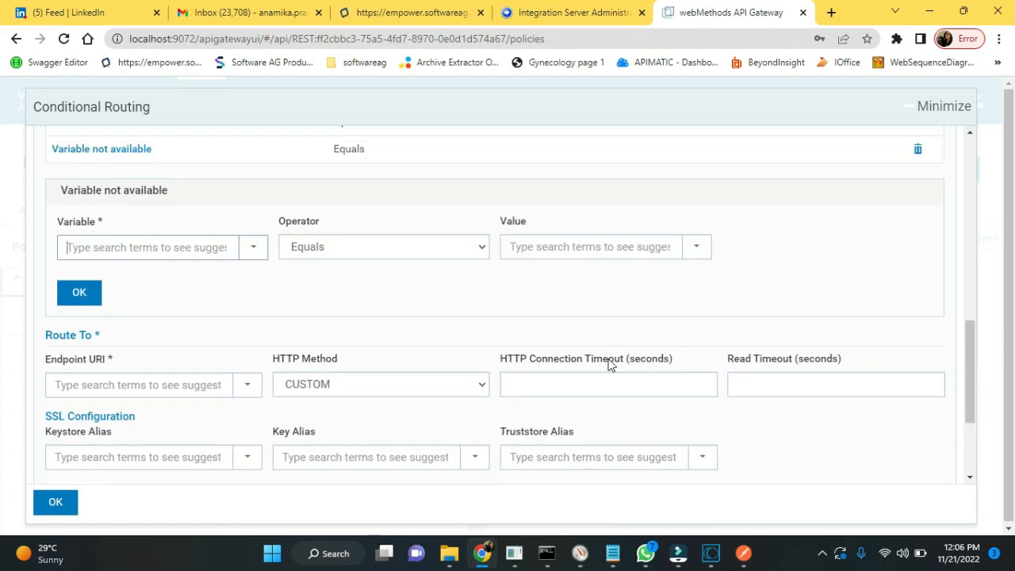
{"action": "left_click", "coordinate": [253, 241]}
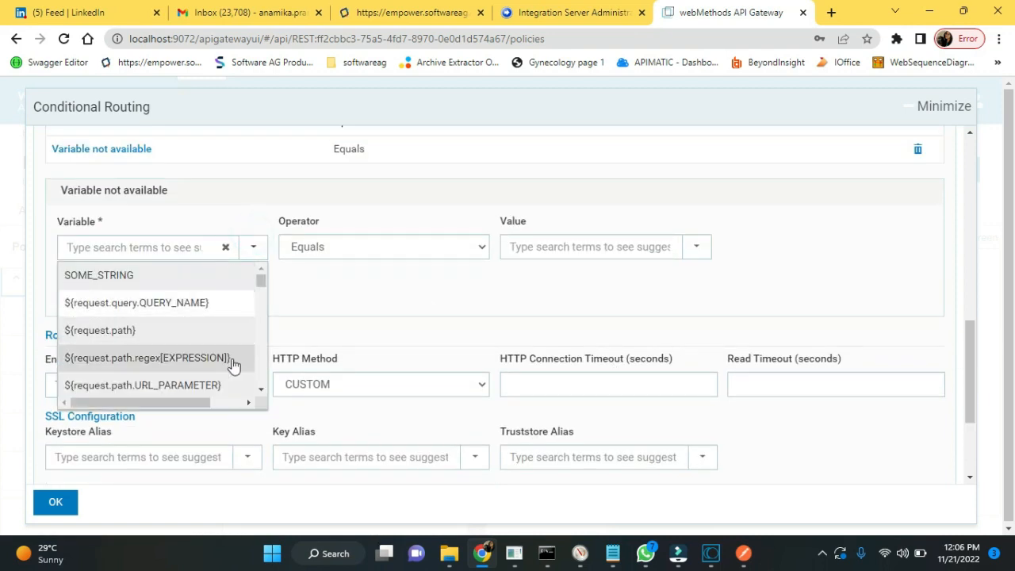
{"action": "scroll", "coordinate": [265, 359], "scroll_direction": "down", "scroll_amount": 5}
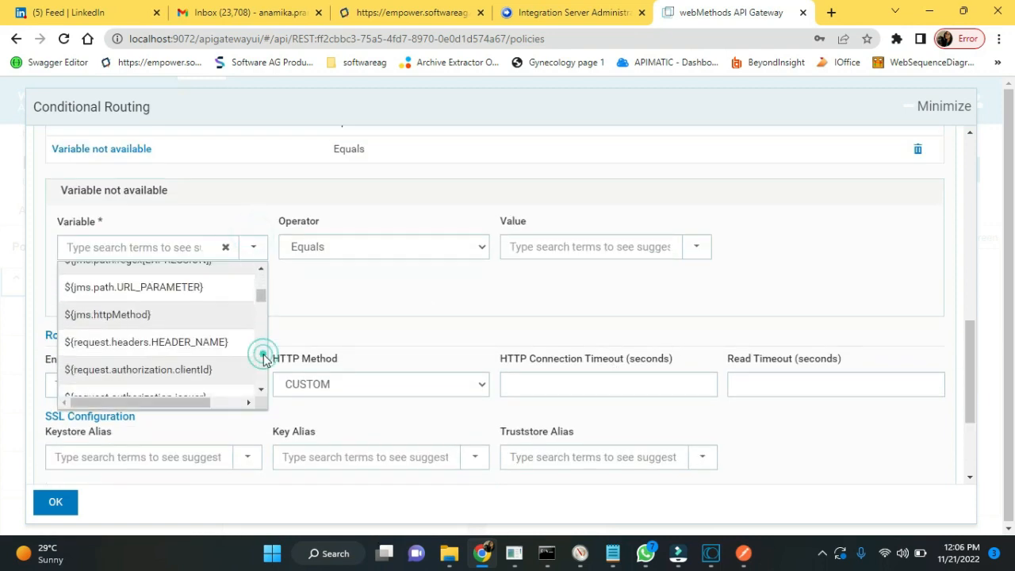
{"action": "left_click", "coordinate": [197, 342]}
Replace HEADER_NAME in the condition's variable with operation, giving ${request.headers.operation}
{"action": "left_click", "coordinate": [188, 247]}
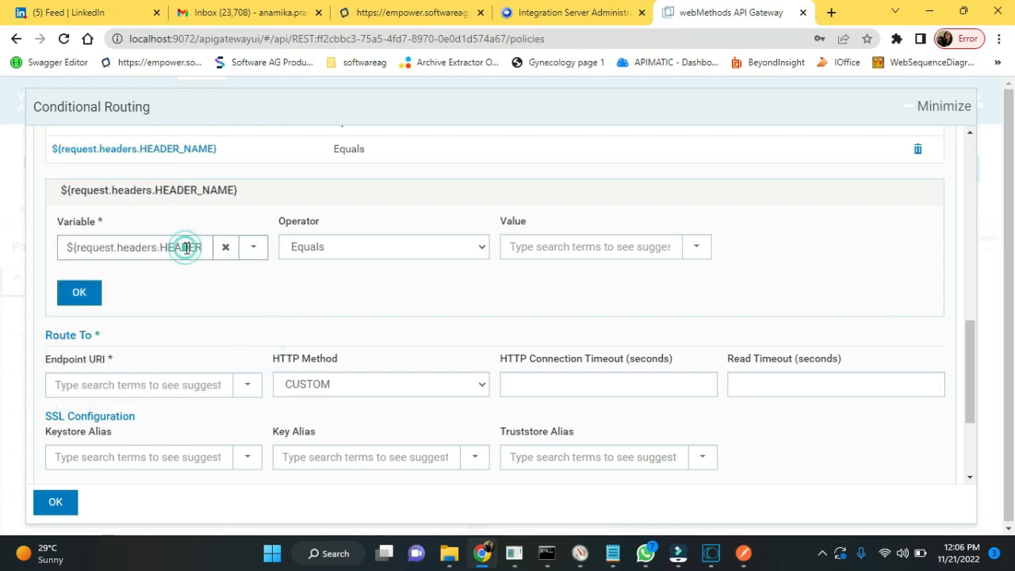
{"action": "key", "text": "Right"}
{"action": "key", "text": "Right"}
{"action": "key", "text": "Right"}
{"action": "key", "text": "Right"}
{"action": "key", "text": "Right"}
{"action": "key", "text": "Right"}
{"action": "key", "text": "Right"}
{"action": "key", "text": "BackSpace"}
{"action": "key", "text": "BackSpace"}
{"action": "key", "text": "BackSpace"}
{"action": "key", "text": "BackSpace"}
{"action": "key", "text": "BackSpace"}
{"action": "key", "text": "BackSpace"}
{"action": "key", "text": "BackSpace"}
{"action": "key", "text": "BackSpace"}
{"action": "key", "text": "BackSpace"}
{"action": "key", "text": "BackSpace"}
{"action": "key", "text": "BackSpace"}
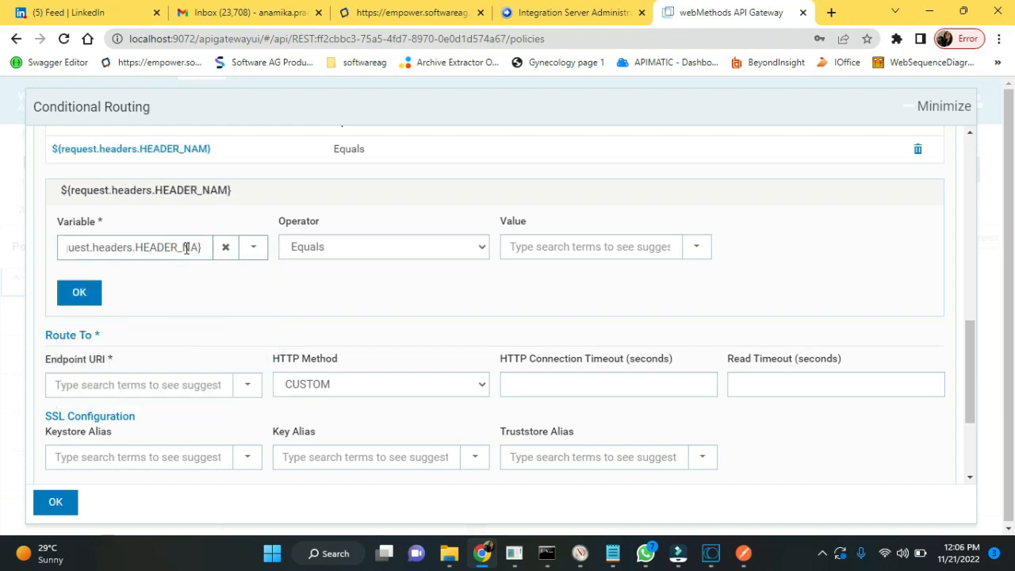
{"action": "key", "text": "BackSpace"}
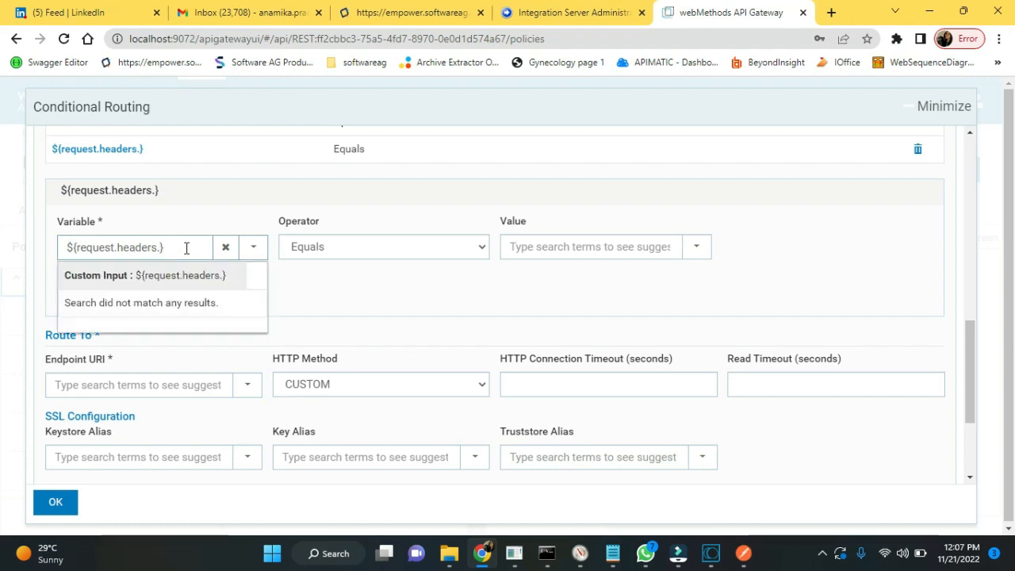
{"action": "type", "text": "operation"}
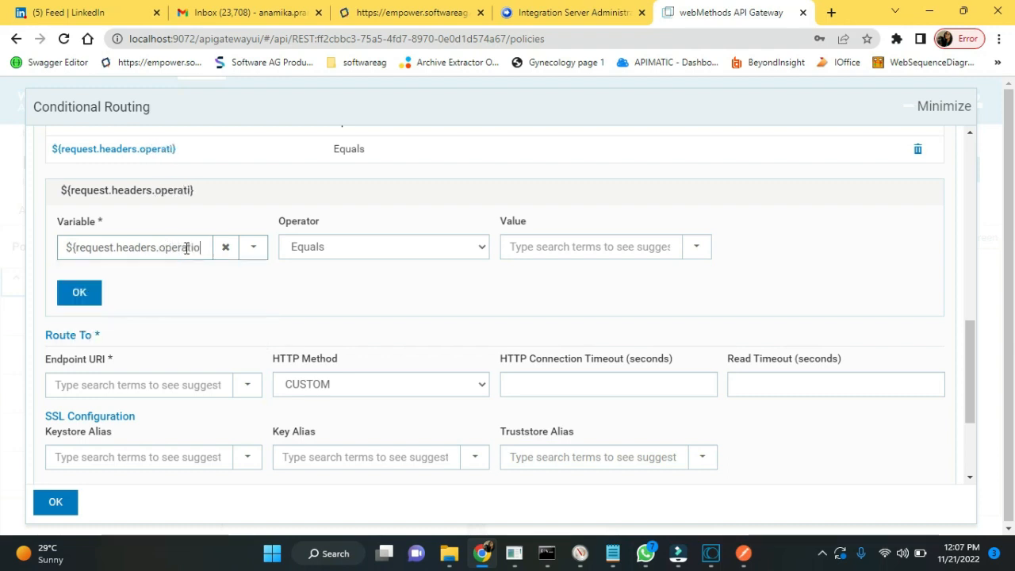
Set the value of the Subtract rule's operation header condition to subtract
{"action": "left_click", "coordinate": [586, 240]}
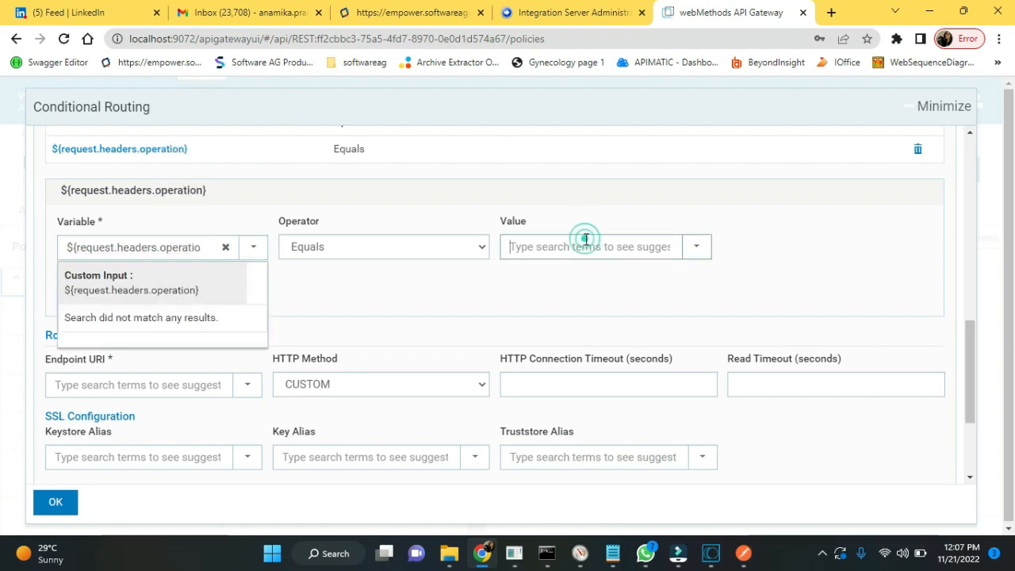
{"action": "left_click", "coordinate": [352, 302]}
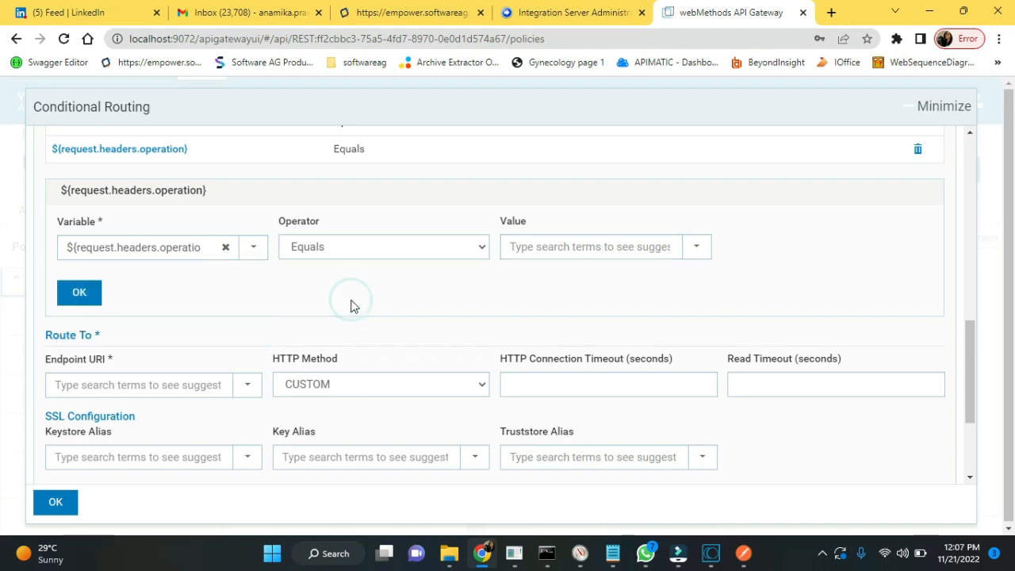
{"action": "scroll", "coordinate": [966, 363], "scroll_direction": "up", "scroll_amount": 2}
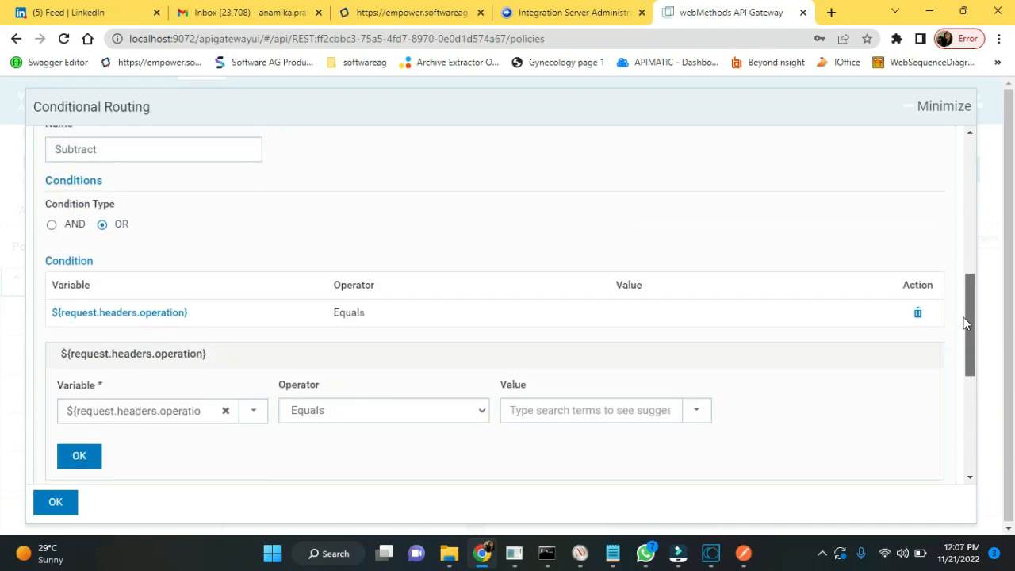
{"action": "left_click_drag", "start_coordinate": [966, 323], "coordinate": [967, 347]}
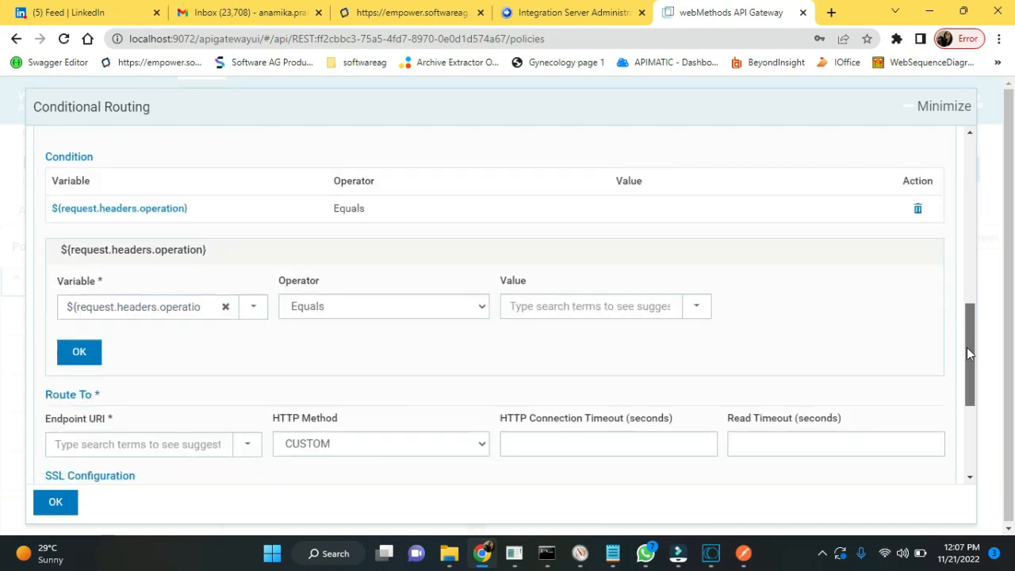
{"action": "left_click", "coordinate": [600, 296]}
{"action": "type", "text": "subtract"}
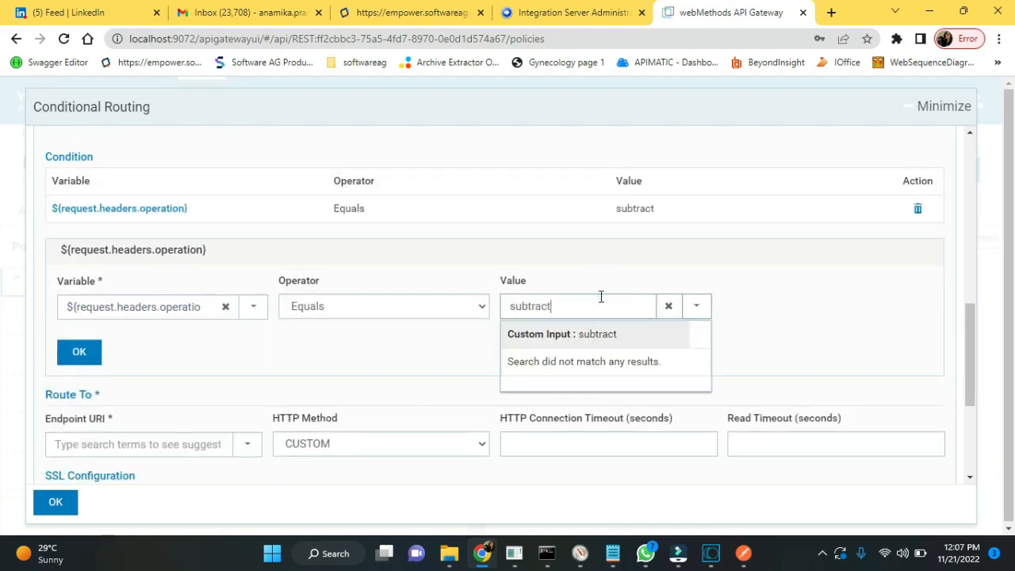
{"action": "left_click_drag", "start_coordinate": [970, 323], "coordinate": [975, 352]}
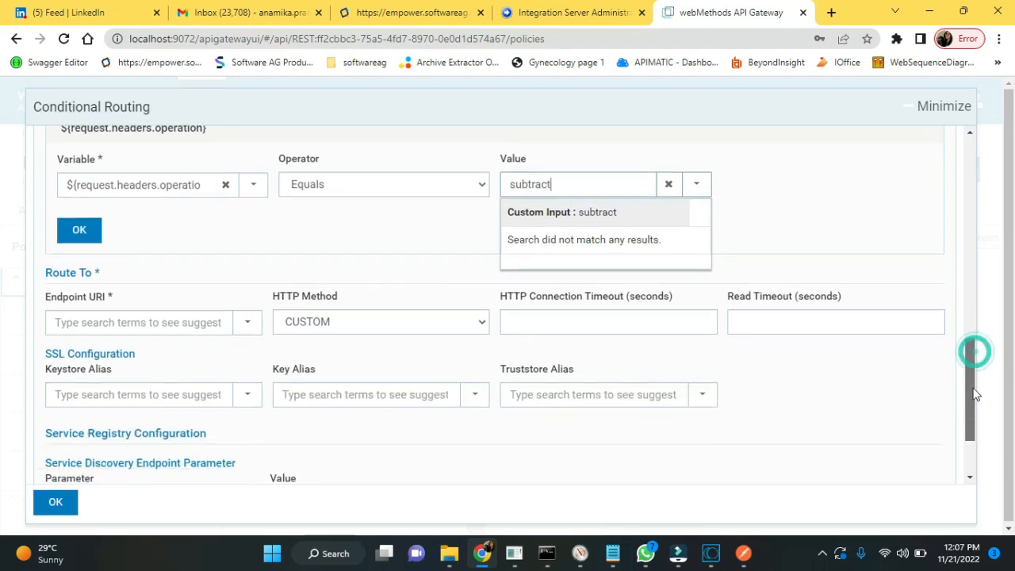
Switch to Designer, open SubtractAPI_descriptor from restServices, and copy the descriptor name out of its Swagger basePath
{"action": "left_click", "coordinate": [712, 554]}
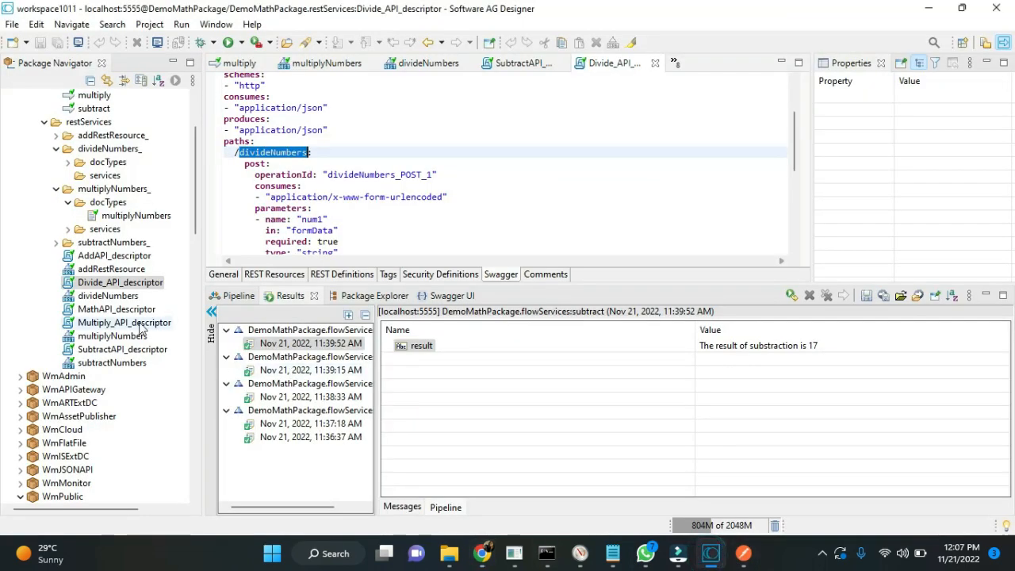
{"action": "double_click", "coordinate": [131, 350]}
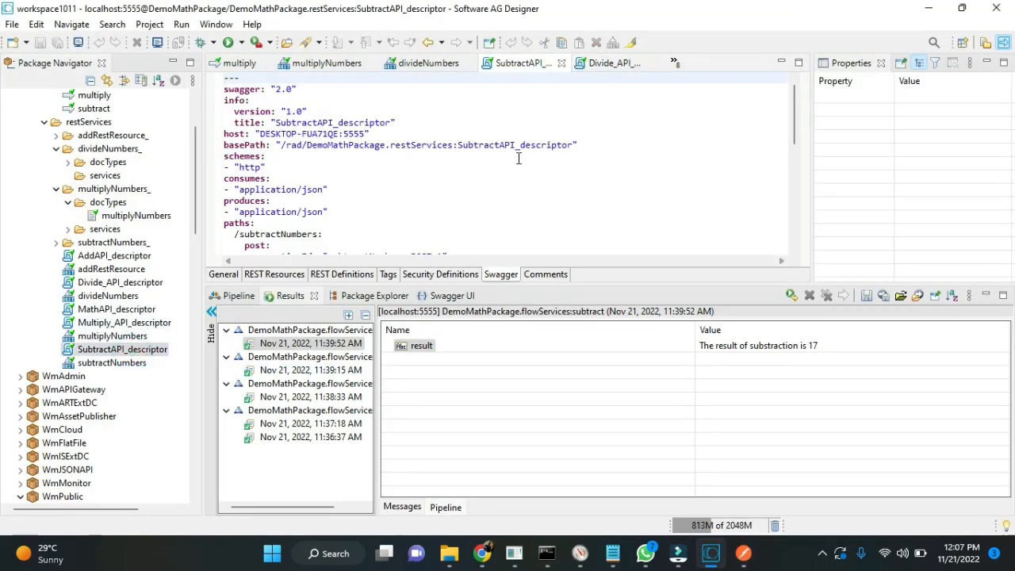
{"action": "left_click", "coordinate": [517, 146]}
{"action": "double_click", "coordinate": [517, 145]}
{"action": "key", "text": "ctrl+c"}
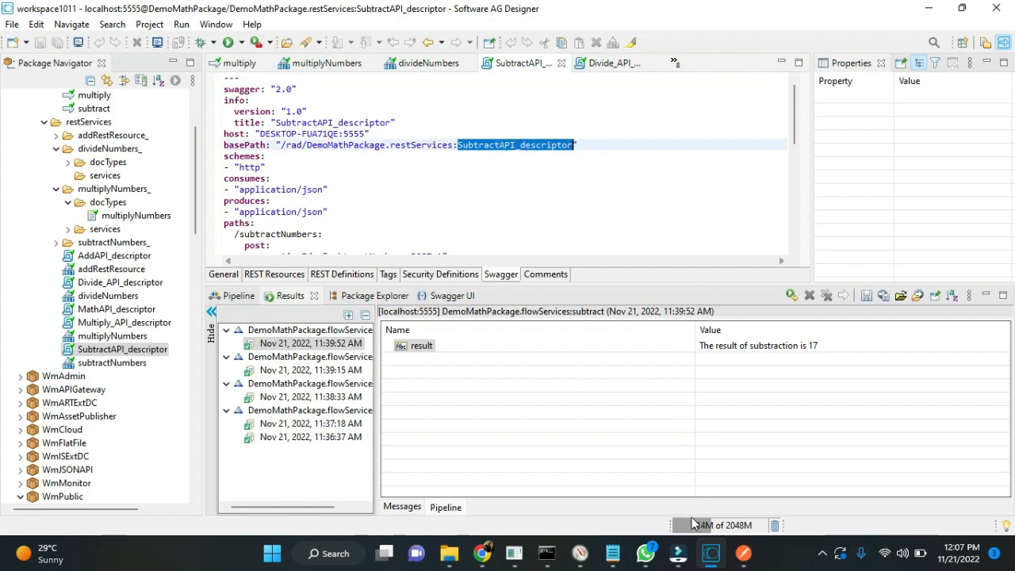
{"action": "left_click", "coordinate": [483, 554]}
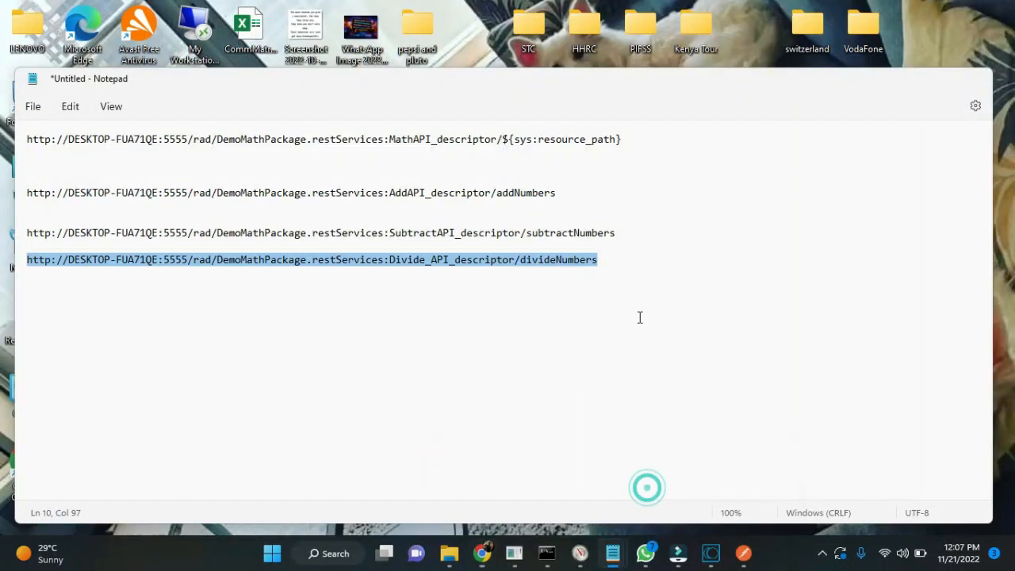
{"action": "left_click", "coordinate": [623, 261]}
{"action": "key", "text": "Return"}
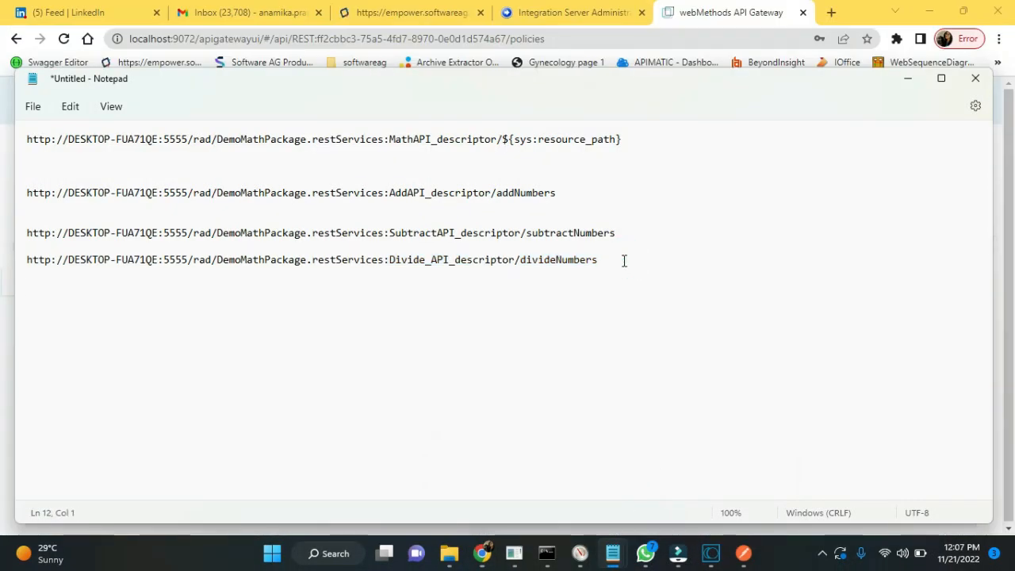
{"action": "key", "text": "ctrl+v"}
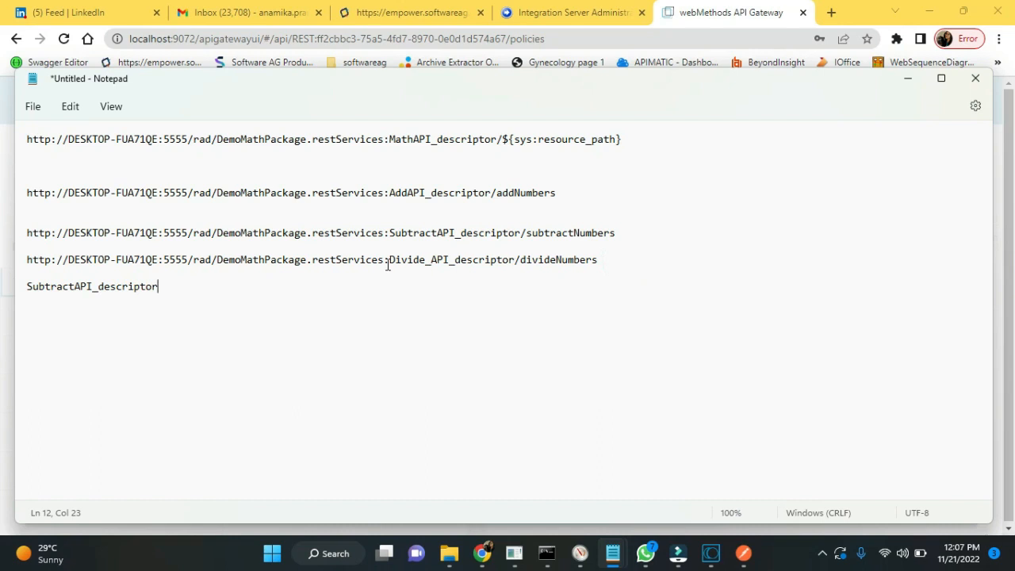
{"action": "left_click_drag", "start_coordinate": [391, 259], "coordinate": [38, 262]}
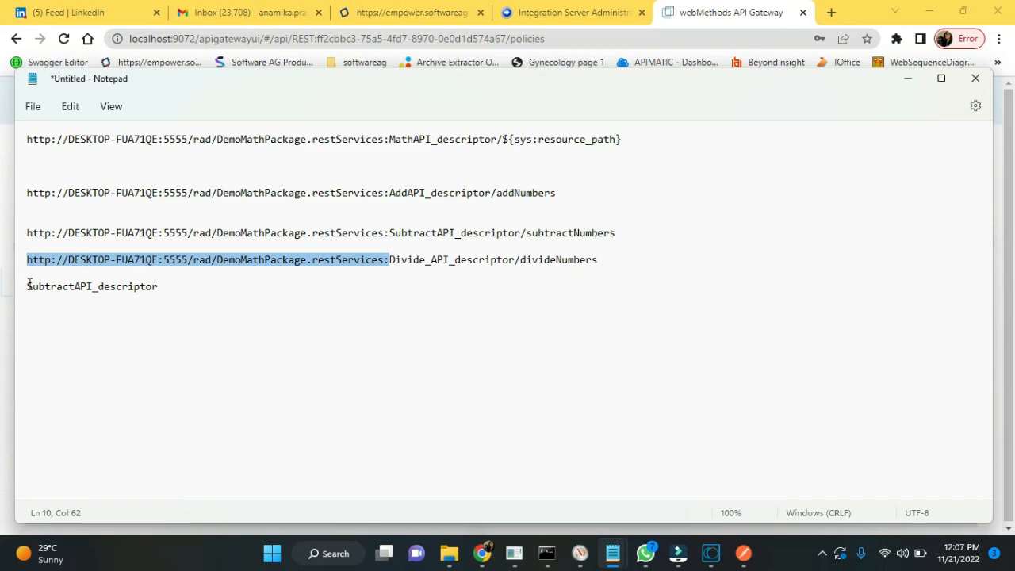
{"action": "left_click", "coordinate": [28, 284]}
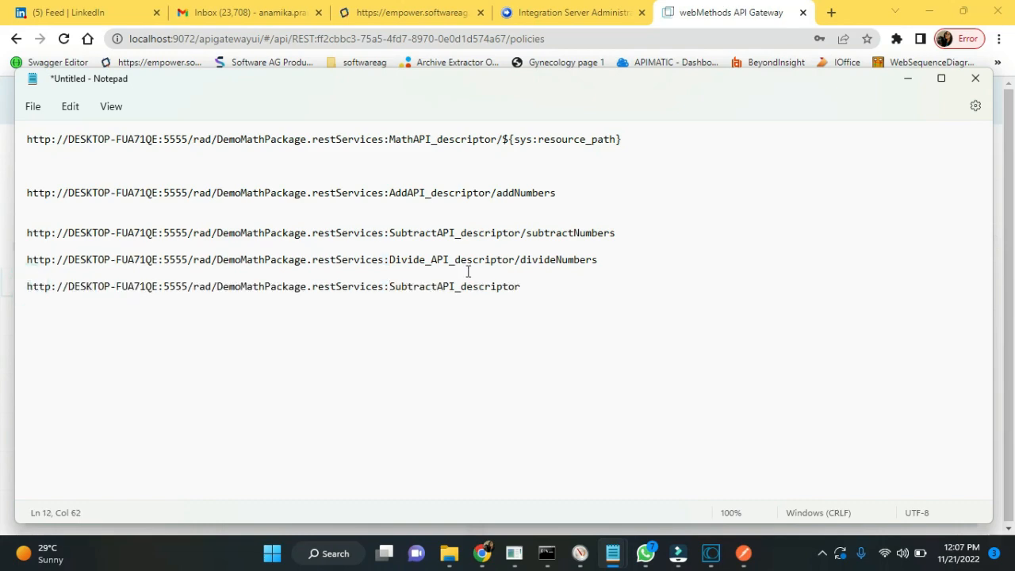
Copy subtractNumbers from the SubtractAPI_descriptor Swagger paths in Designer and append /subtractNumbers to the new URL in Notepad
{"action": "left_click", "coordinate": [520, 284]}
{"action": "left_click", "coordinate": [708, 562]}
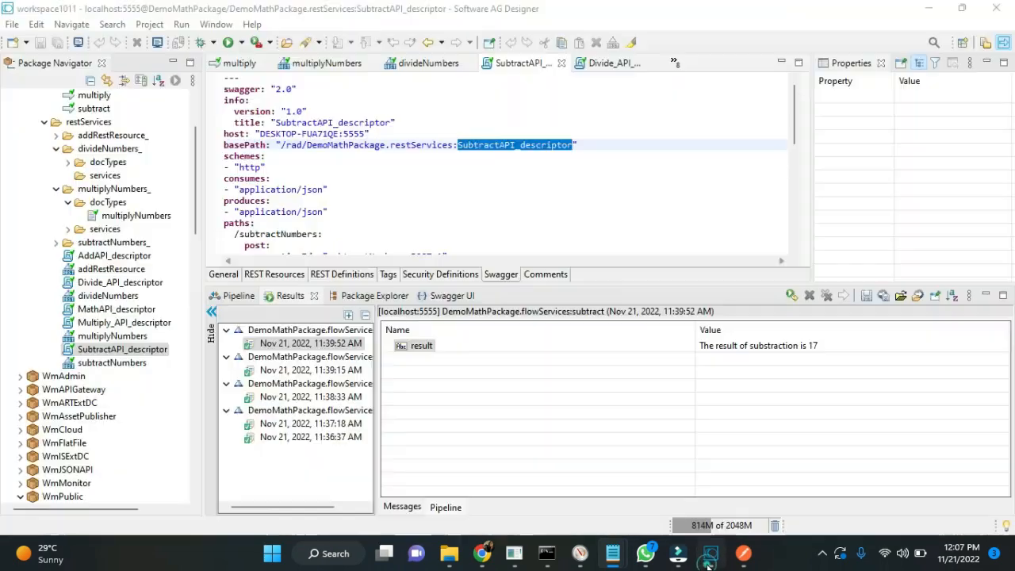
{"action": "left_click_drag", "start_coordinate": [797, 141], "coordinate": [790, 173]}
{"action": "left_click", "coordinate": [296, 143]}
{"action": "double_click", "coordinate": [296, 143]}
{"action": "key", "text": "ctrl+c"}
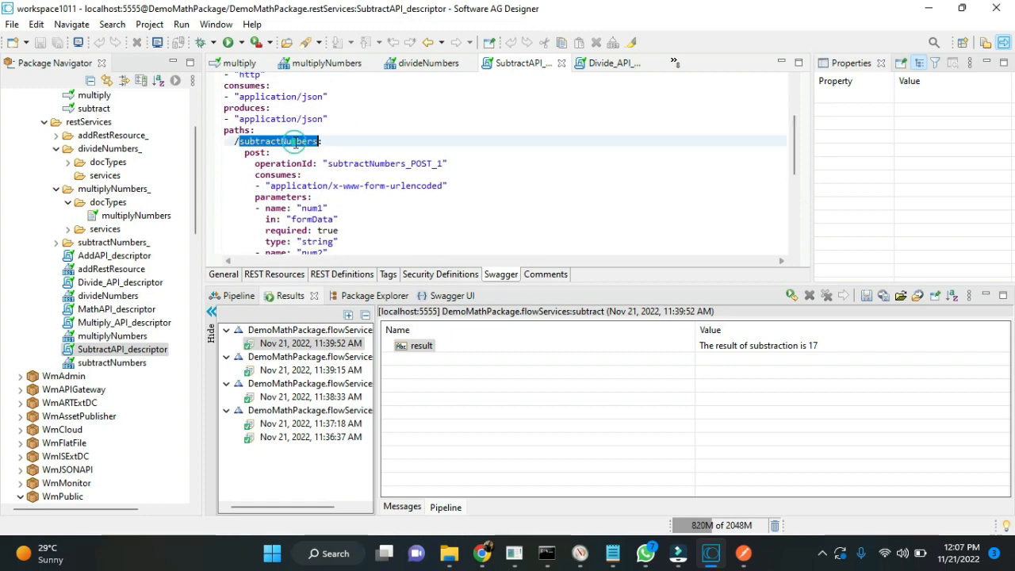
{"action": "left_click", "coordinate": [712, 565]}
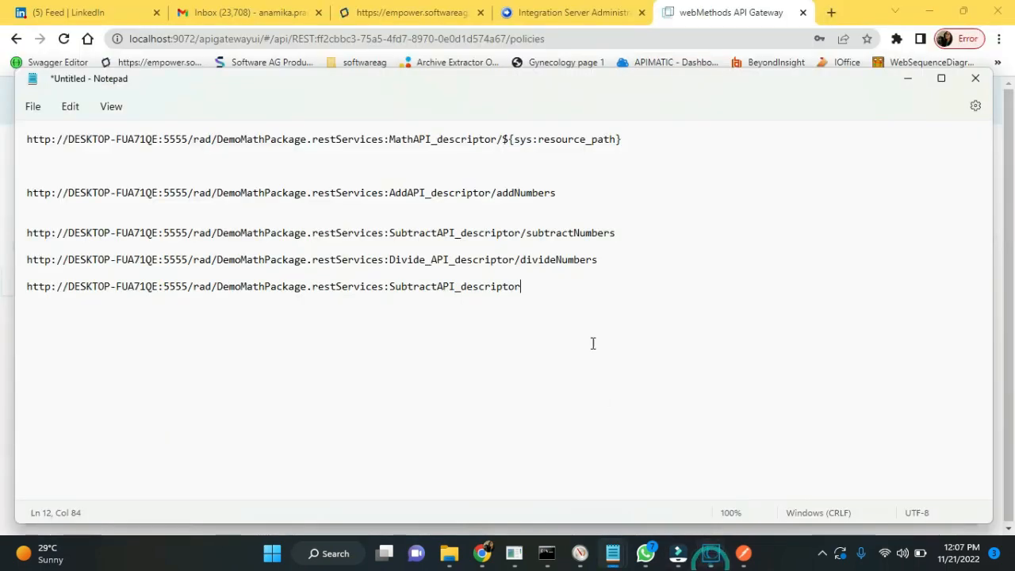
{"action": "type", "text": "/"}
{"action": "key", "text": "ctrl+v"}
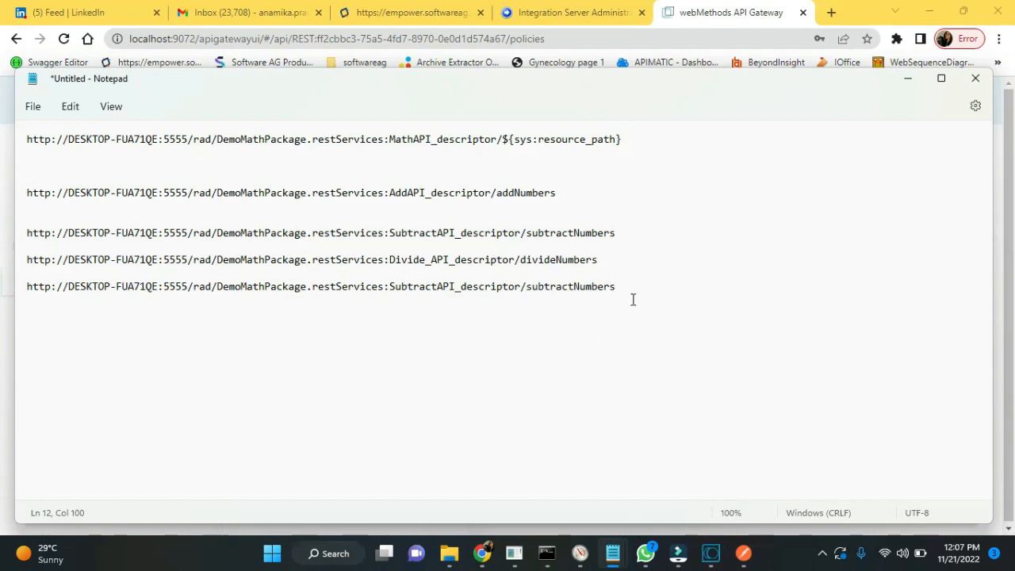
{"action": "left_click_drag", "start_coordinate": [616, 287], "coordinate": [27, 288]}
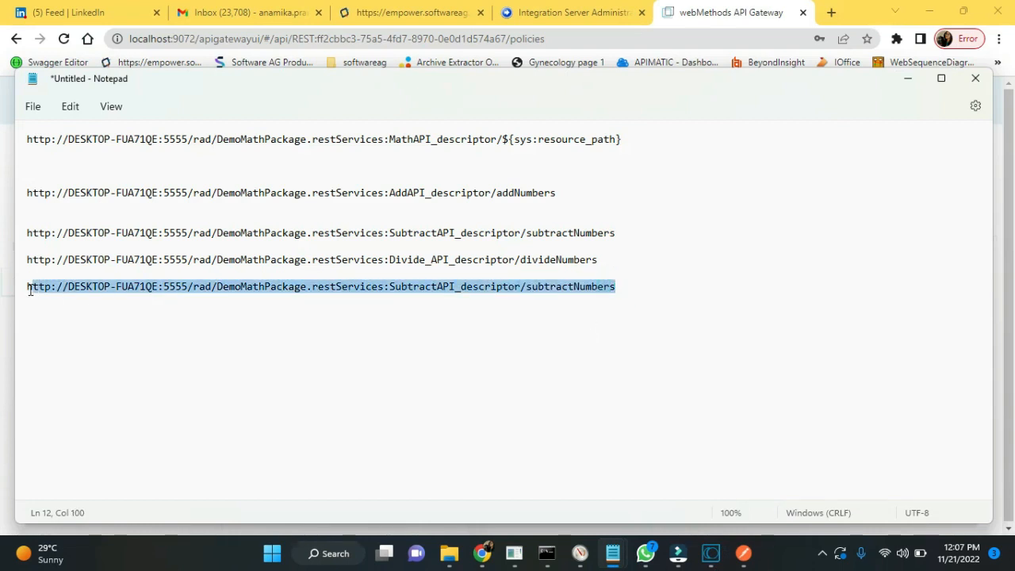
{"action": "right_click", "coordinate": [29, 296]}
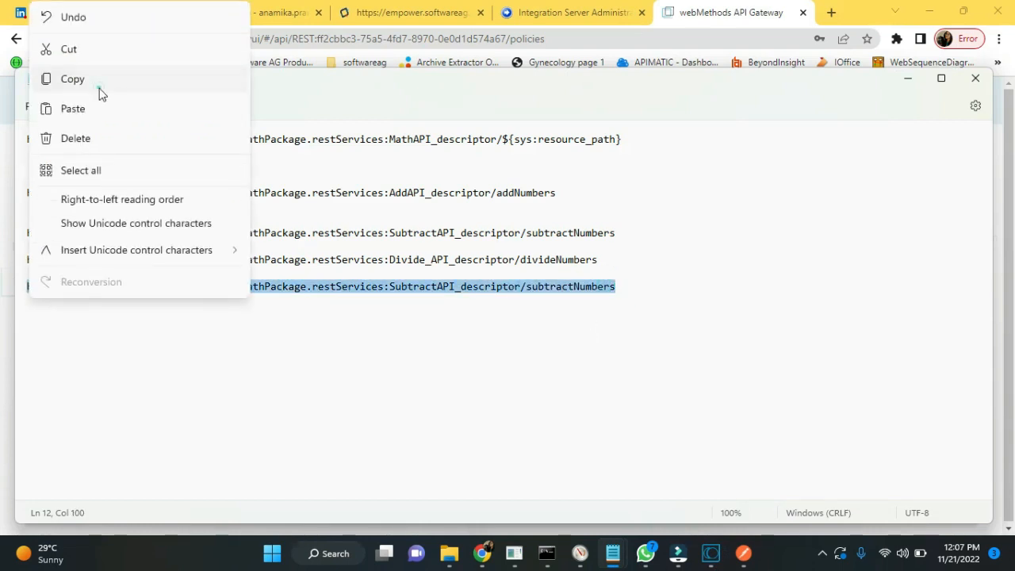
{"action": "left_click", "coordinate": [73, 79]}
{"action": "left_click", "coordinate": [482, 553]}
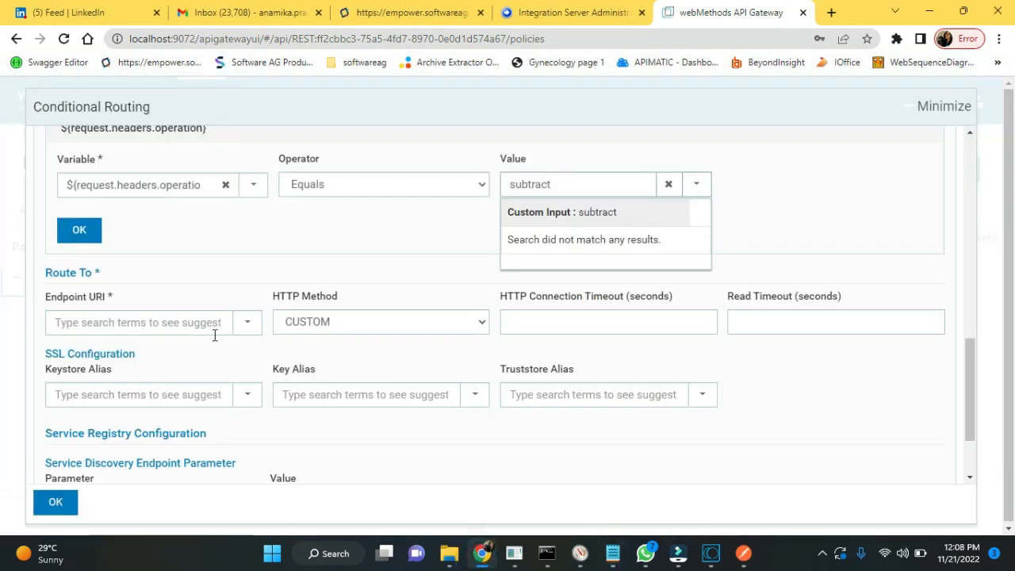
{"action": "left_click", "coordinate": [193, 322]}
{"action": "key", "text": "ctrl+v"}
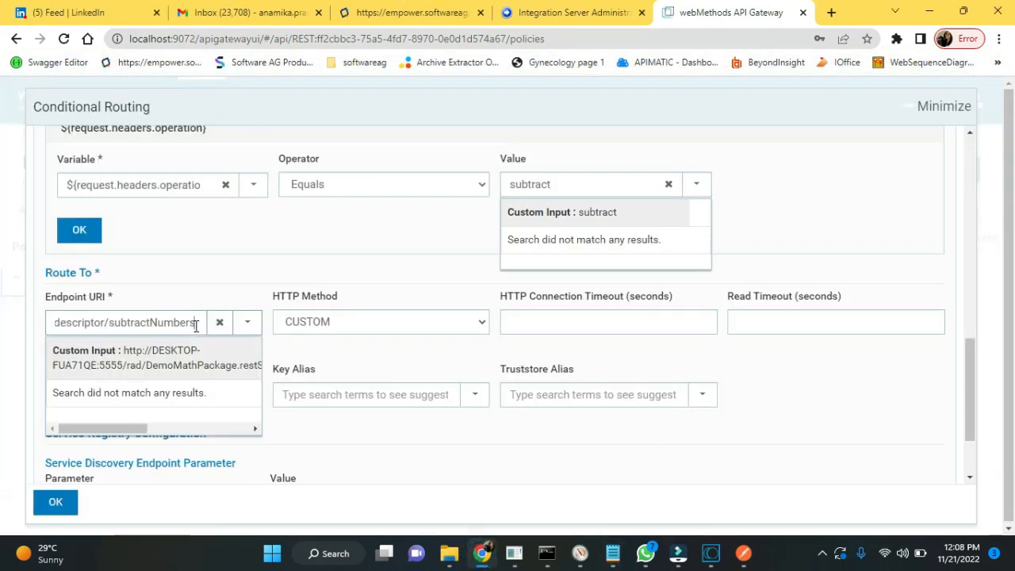
{"action": "left_click", "coordinate": [399, 354]}
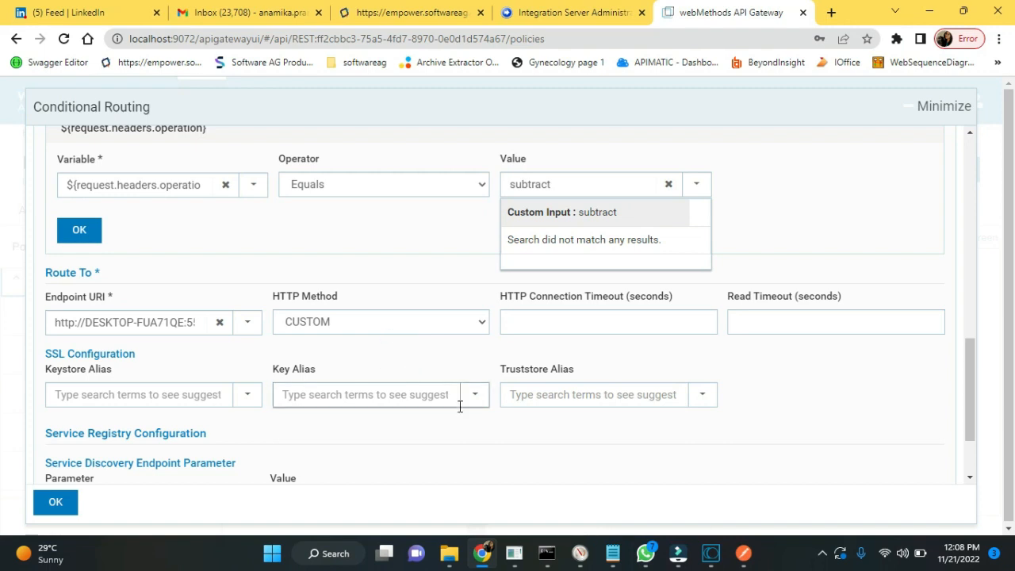
Accept subtract as the custom condition value and add the Subtract rule to the Conditional Routing rules
{"action": "left_click", "coordinate": [71, 505]}
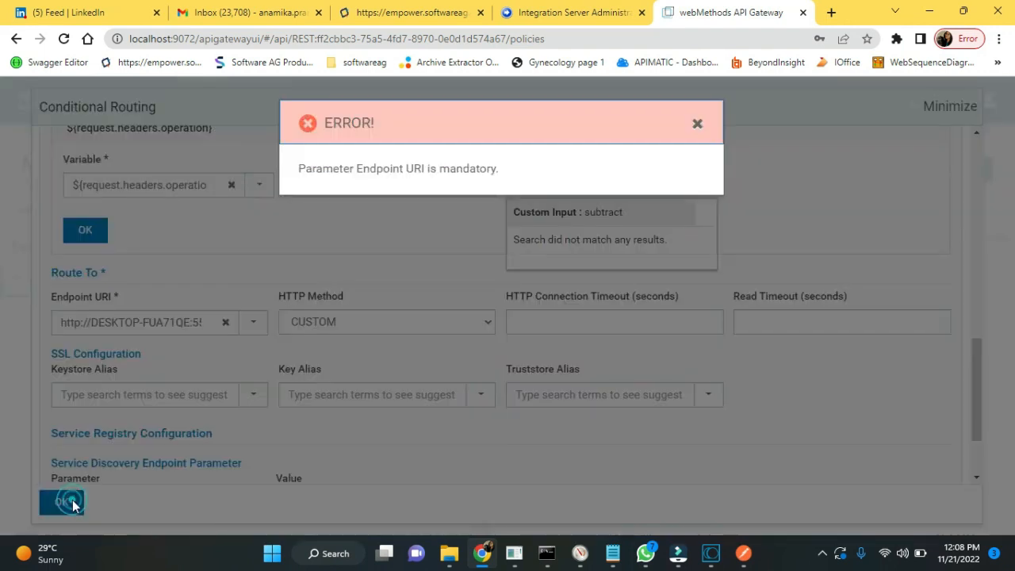
{"action": "left_click", "coordinate": [696, 130]}
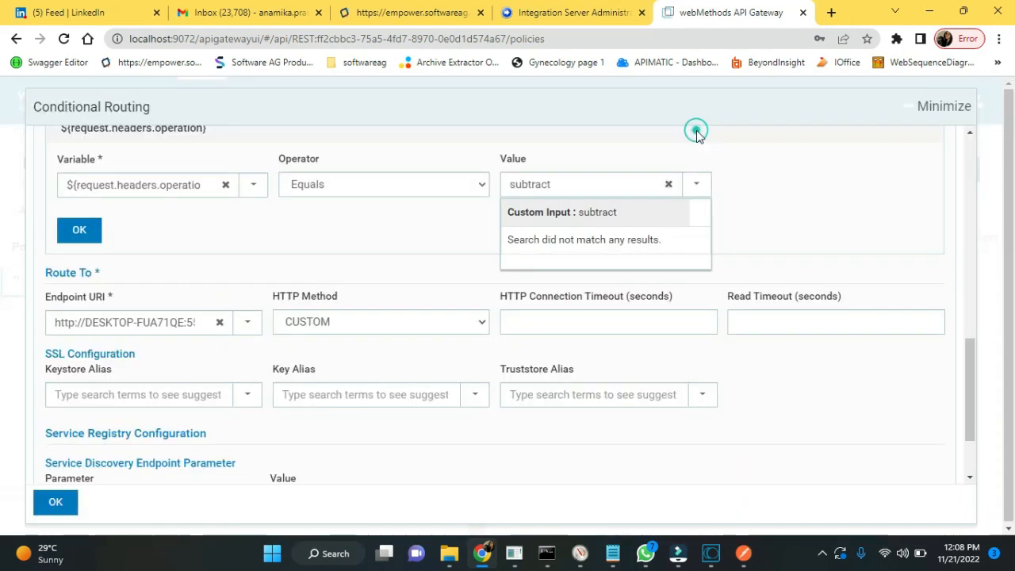
{"action": "left_click", "coordinate": [542, 212]}
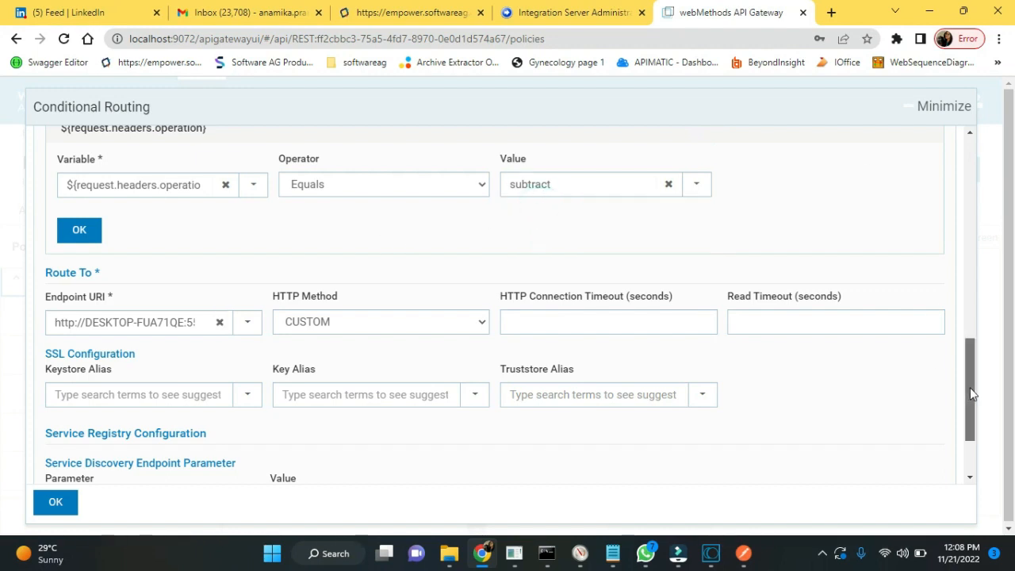
{"action": "left_click_drag", "start_coordinate": [972, 395], "coordinate": [970, 414]}
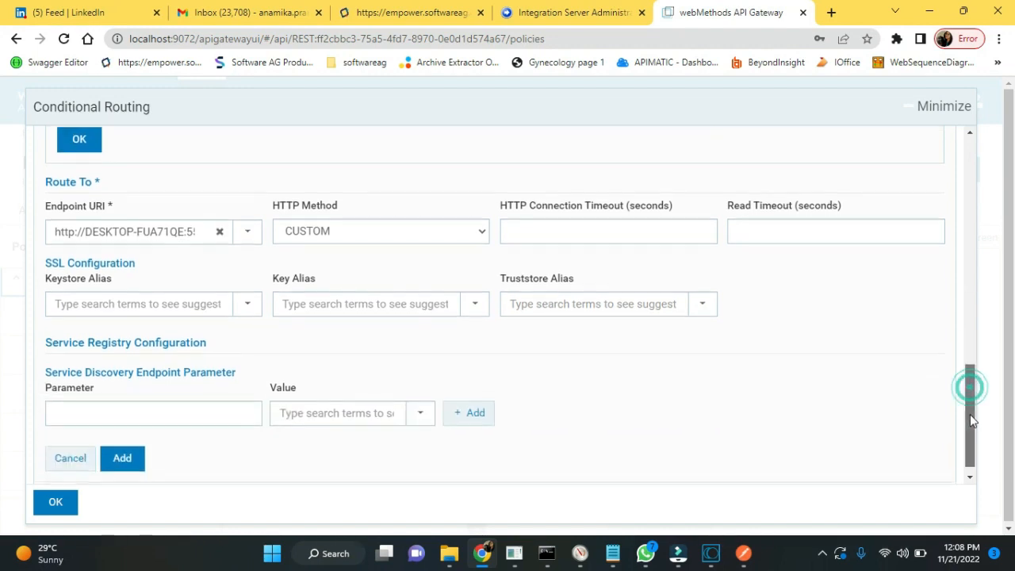
{"action": "left_click", "coordinate": [123, 459]}
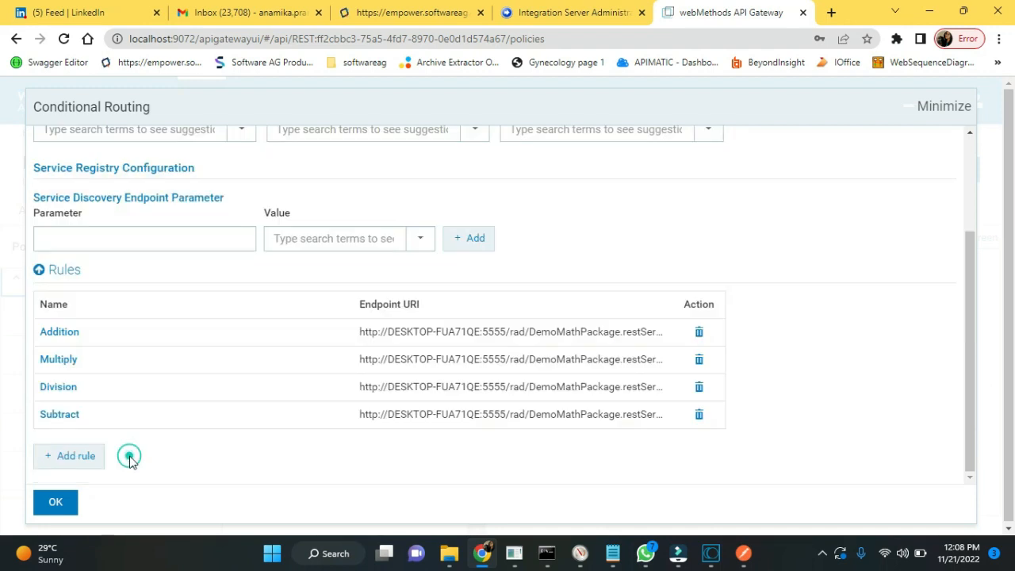
{"action": "left_click", "coordinate": [55, 504]}
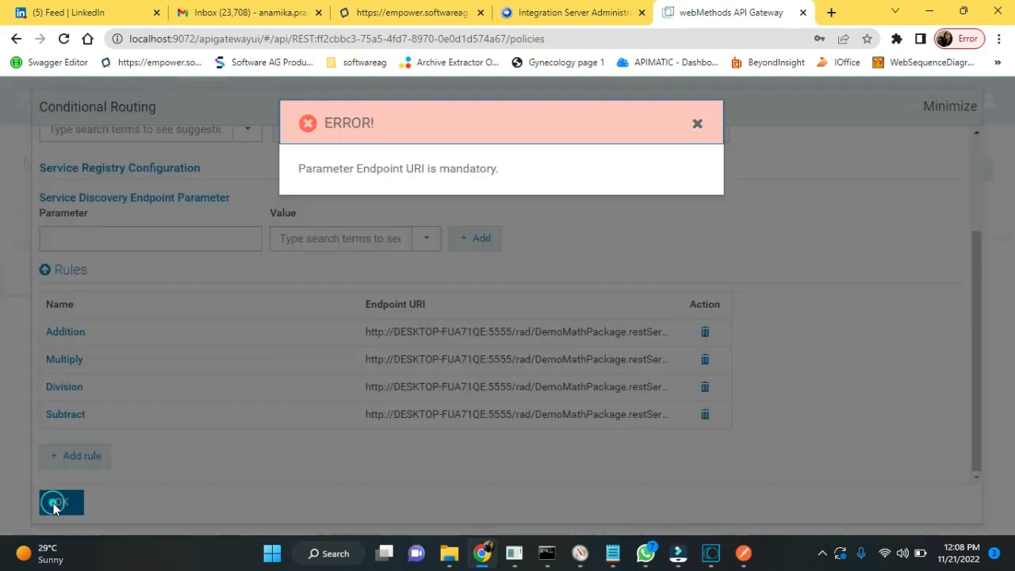
{"action": "left_click", "coordinate": [698, 125]}
{"action": "left_click_drag", "start_coordinate": [968, 298], "coordinate": [975, 199]}
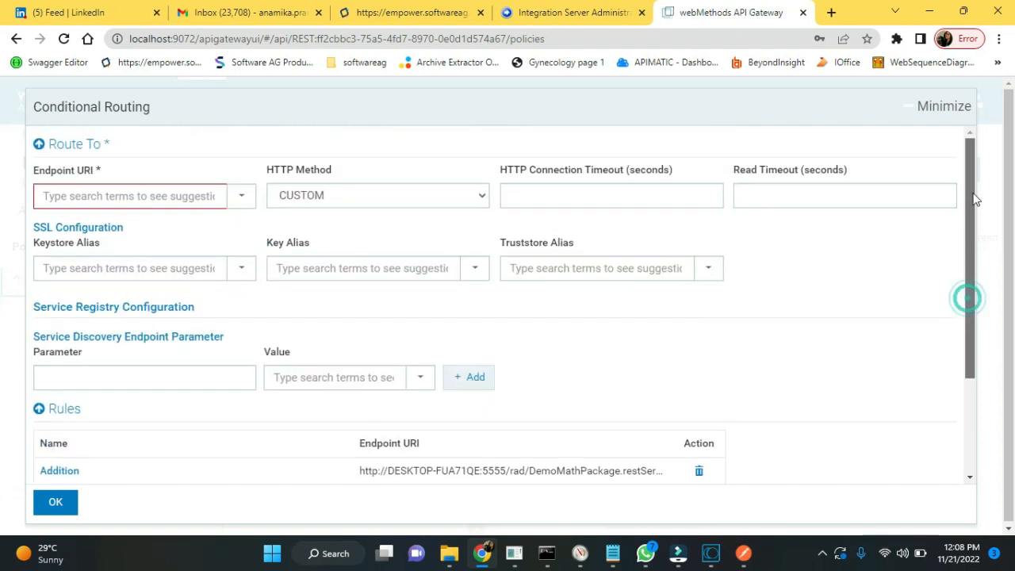
{"action": "left_click", "coordinate": [131, 192]}
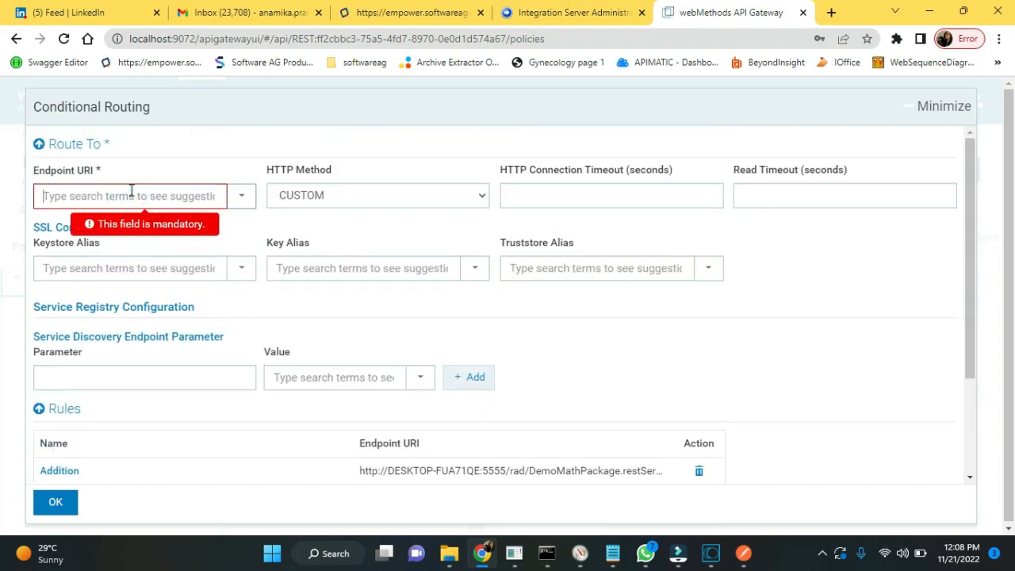
{"action": "key", "text": "ctrl+v"}
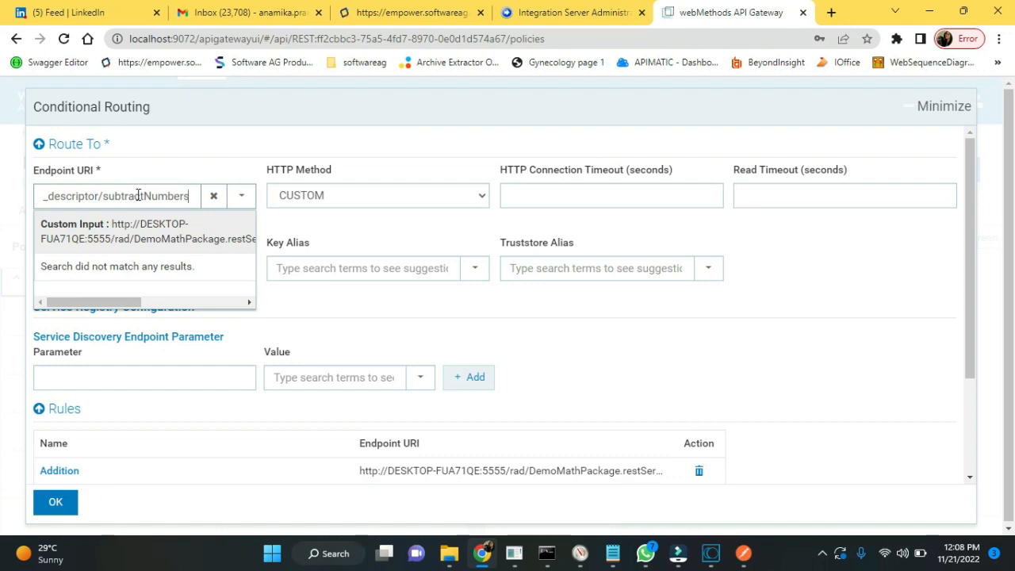
{"action": "double_click", "coordinate": [139, 195]}
{"action": "key", "text": "BackSpace"}
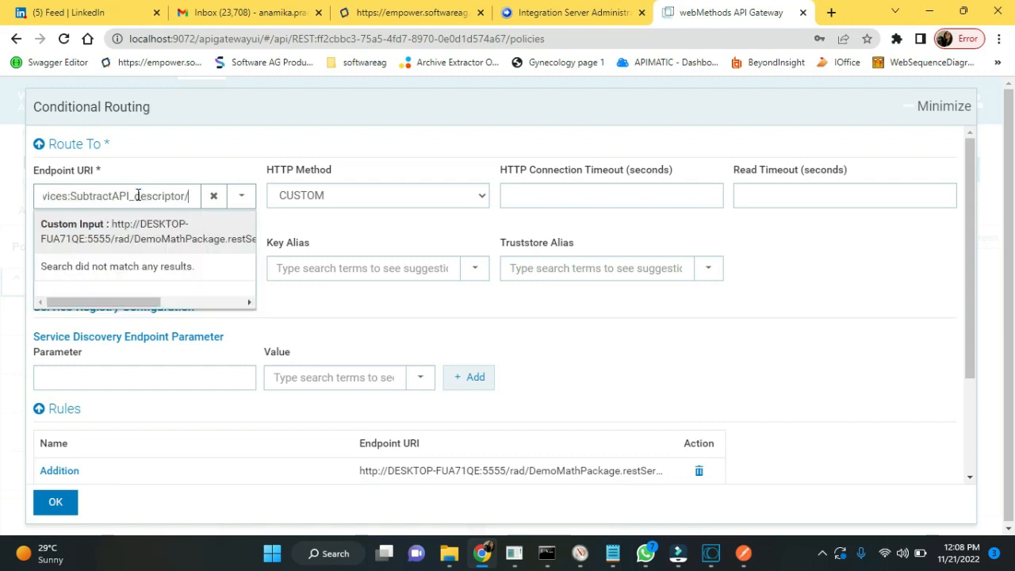
Confirm the Conditional Routing properties, save MathAPI and activate it
{"action": "left_click_drag", "start_coordinate": [976, 273], "coordinate": [962, 410]}
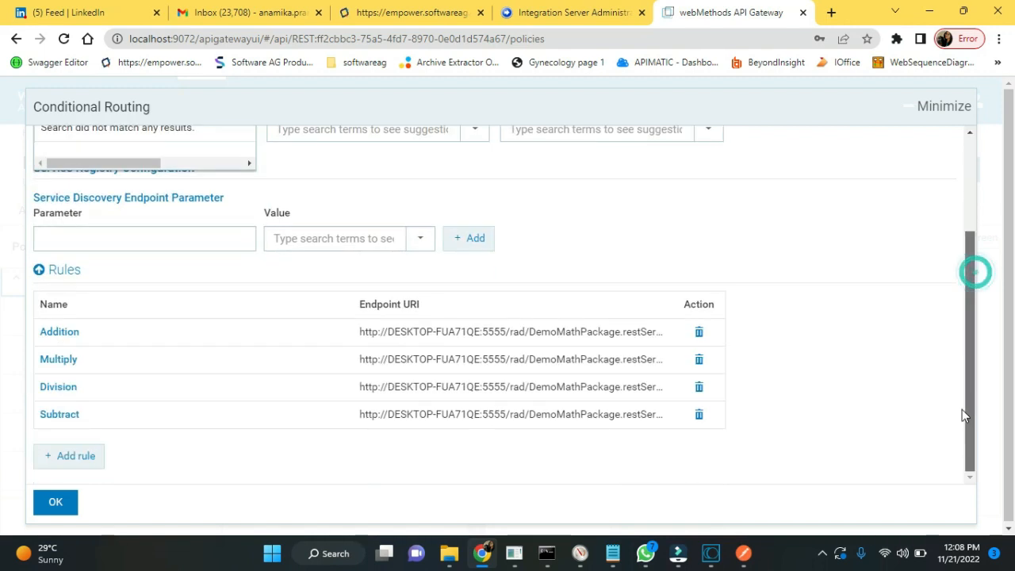
{"action": "left_click", "coordinate": [67, 501]}
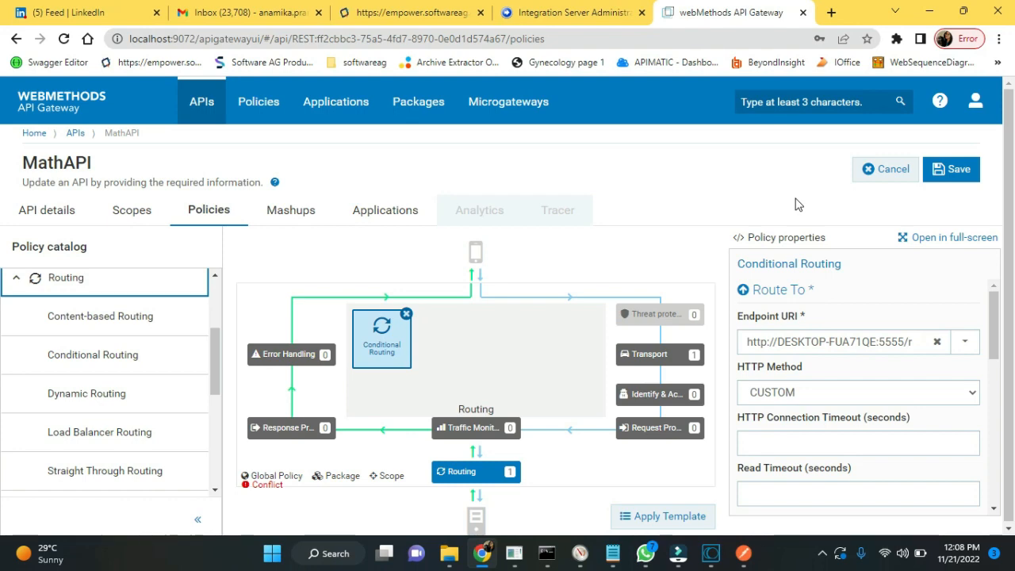
{"action": "left_click", "coordinate": [954, 170]}
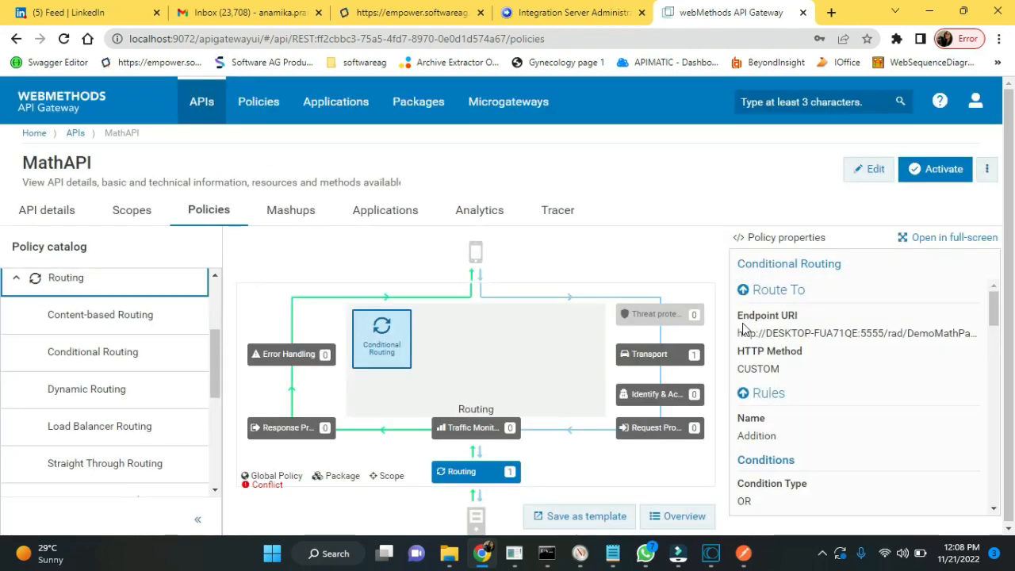
{"action": "left_click", "coordinate": [913, 181]}
{"action": "left_click", "coordinate": [380, 212]}
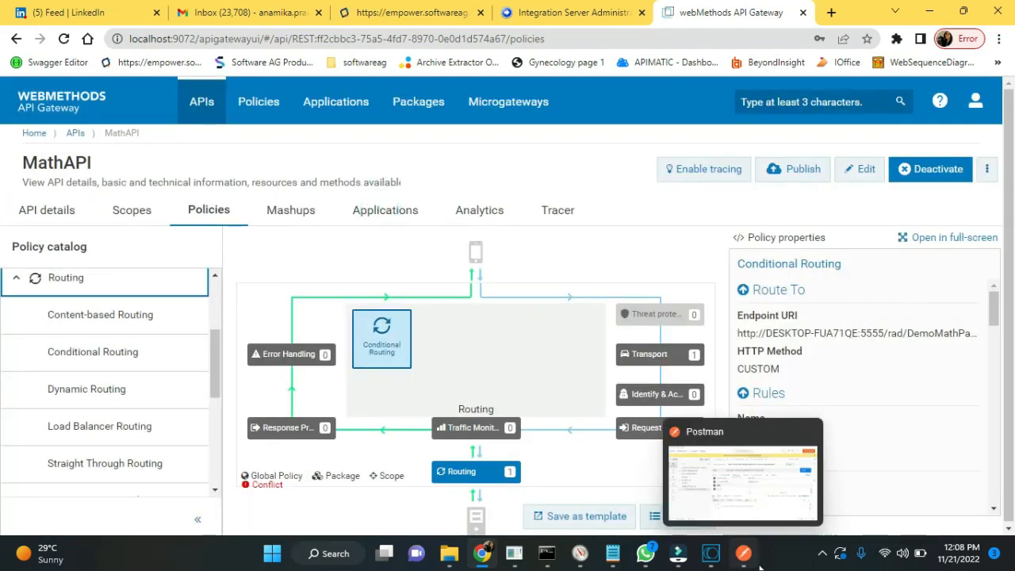
Review MathAPI's API details and its operateNumbers resource, and check the body and headers of the operateNumbers request in Postman
{"action": "left_click", "coordinate": [83, 219]}
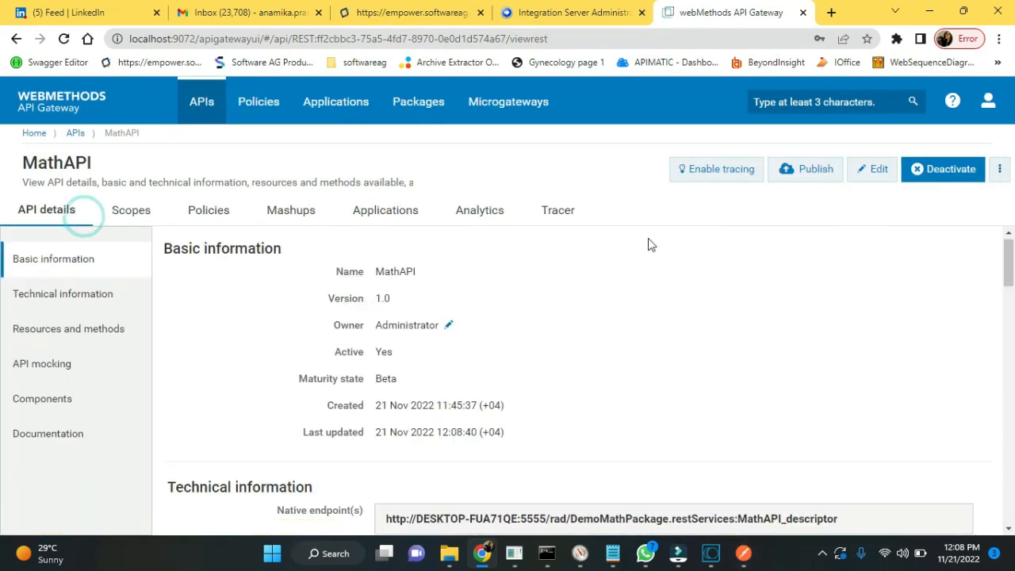
{"action": "scroll", "coordinate": [1009, 262], "scroll_direction": "down", "scroll_amount": 3}
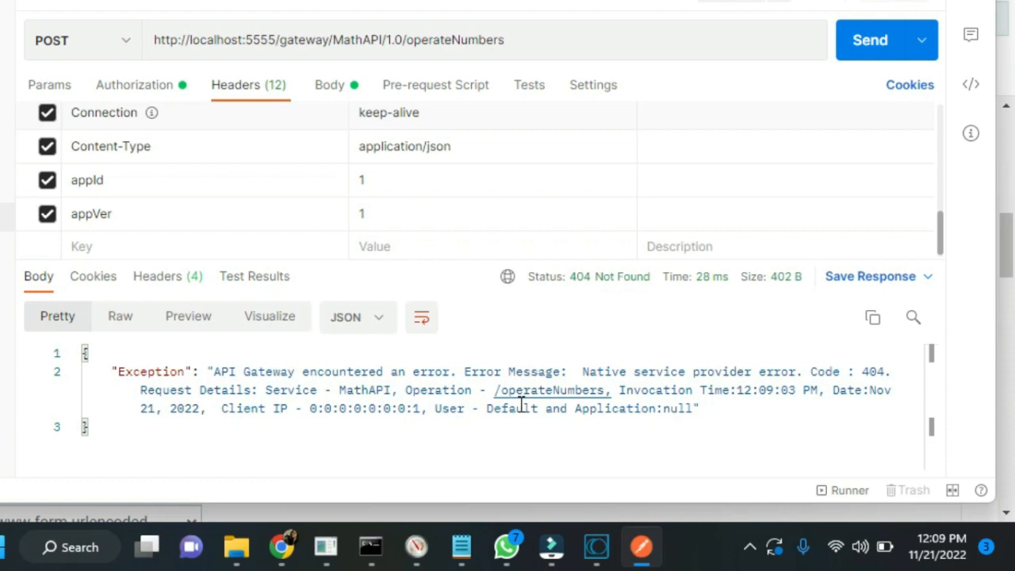
{"action": "left_click", "coordinate": [339, 92]}
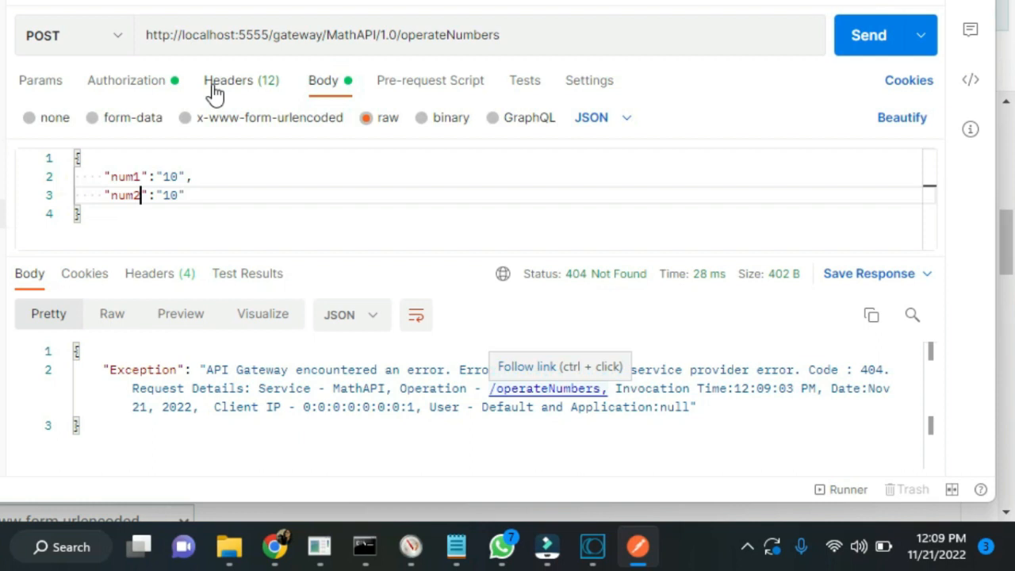
{"action": "left_click", "coordinate": [240, 89]}
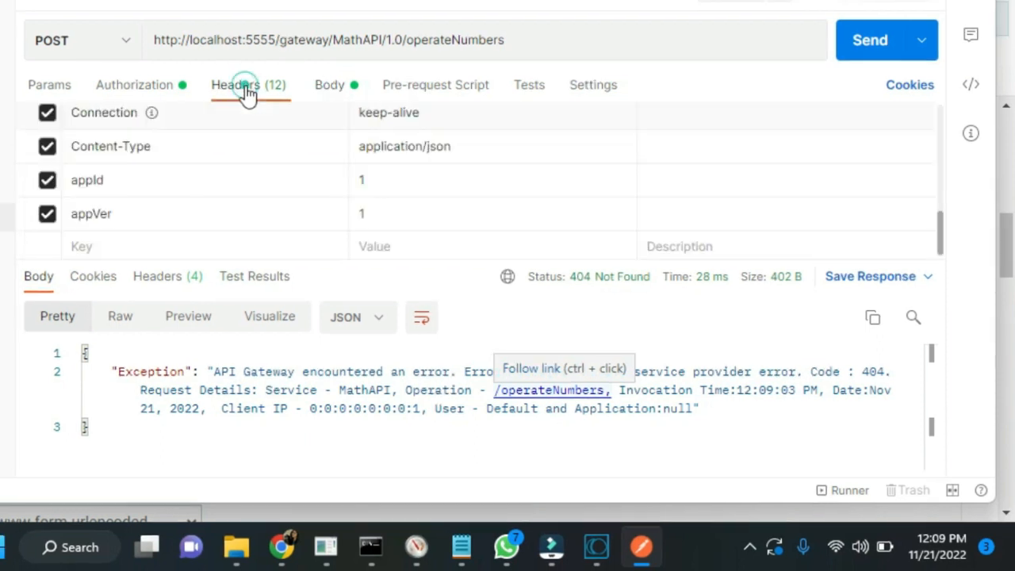
Replace the appVer header name in Postman with operation, copied from the Addition rule's condition variable in the MathAPI Conditional Routing policy
{"action": "double_click", "coordinate": [96, 213]}
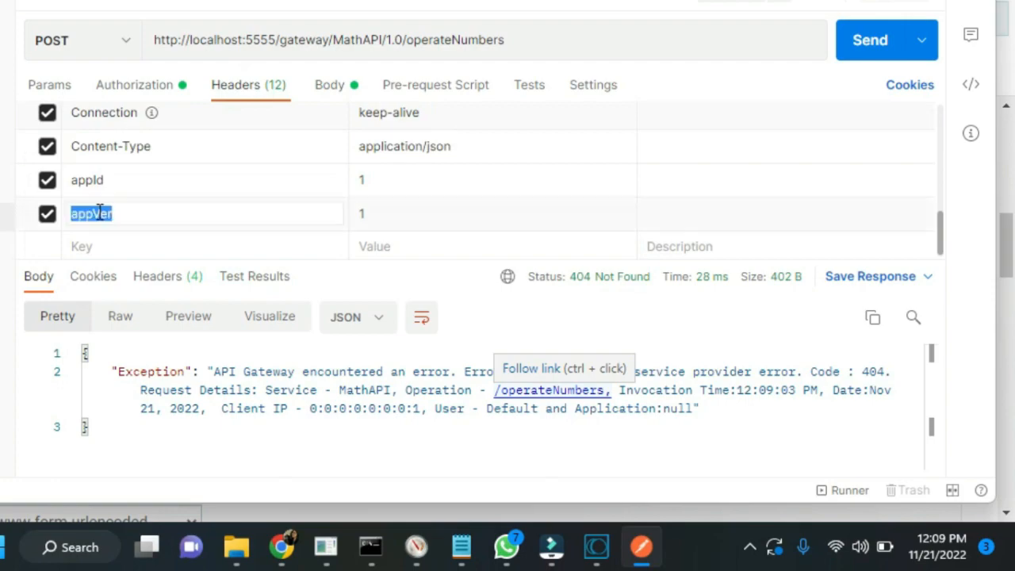
{"action": "left_click", "coordinate": [283, 547]}
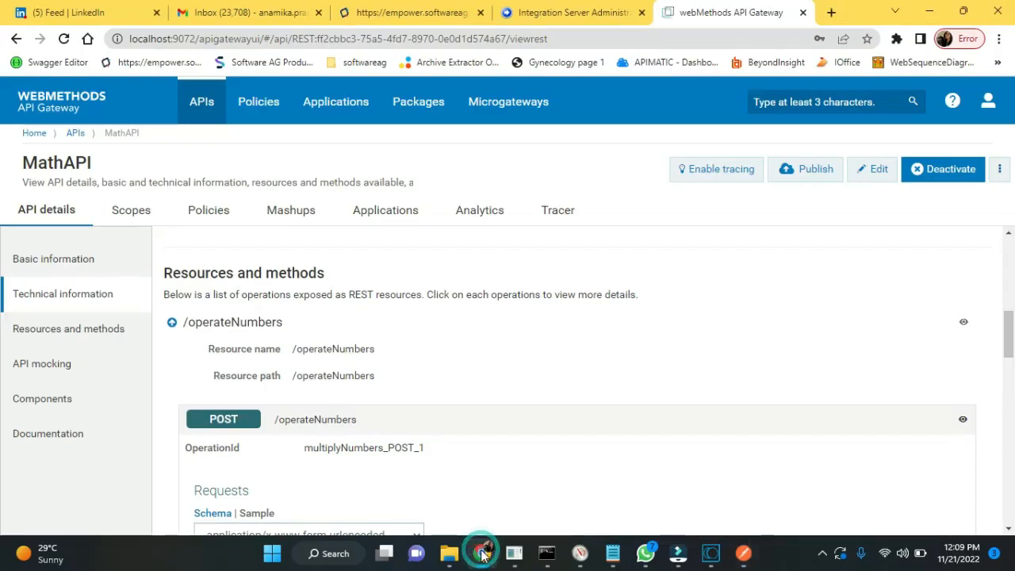
{"action": "left_click", "coordinate": [242, 218]}
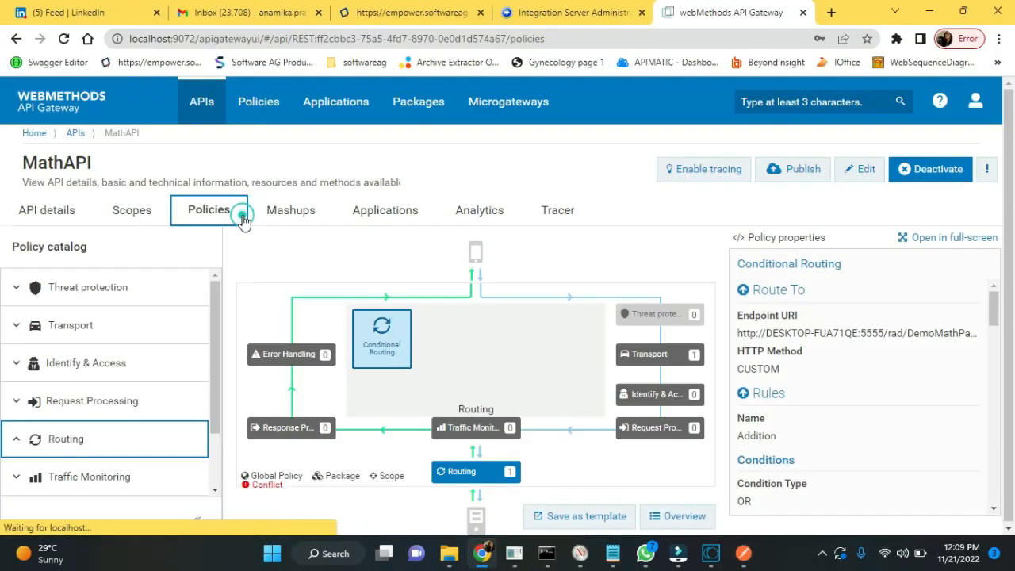
{"action": "left_click", "coordinate": [967, 238]}
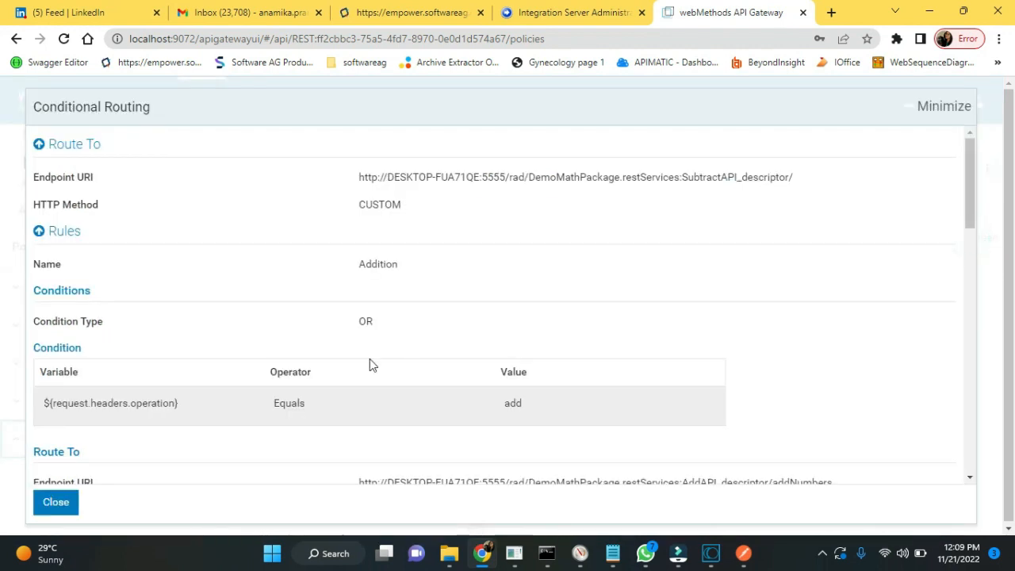
{"action": "double_click", "coordinate": [162, 404]}
{"action": "right_click", "coordinate": [162, 404]}
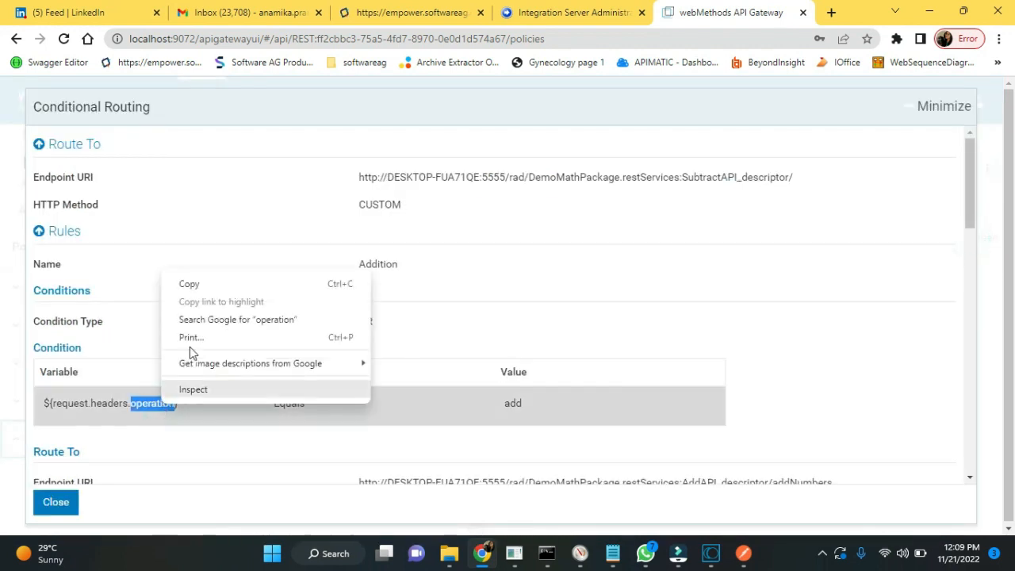
{"action": "left_click", "coordinate": [200, 289]}
{"action": "left_click", "coordinate": [731, 559]}
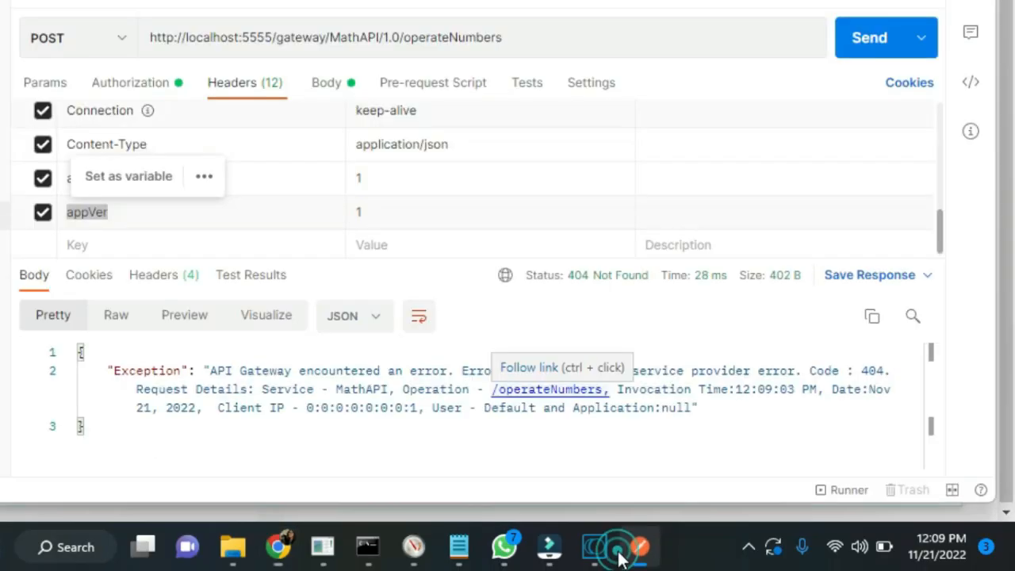
{"action": "key", "text": "ctrl+v"}
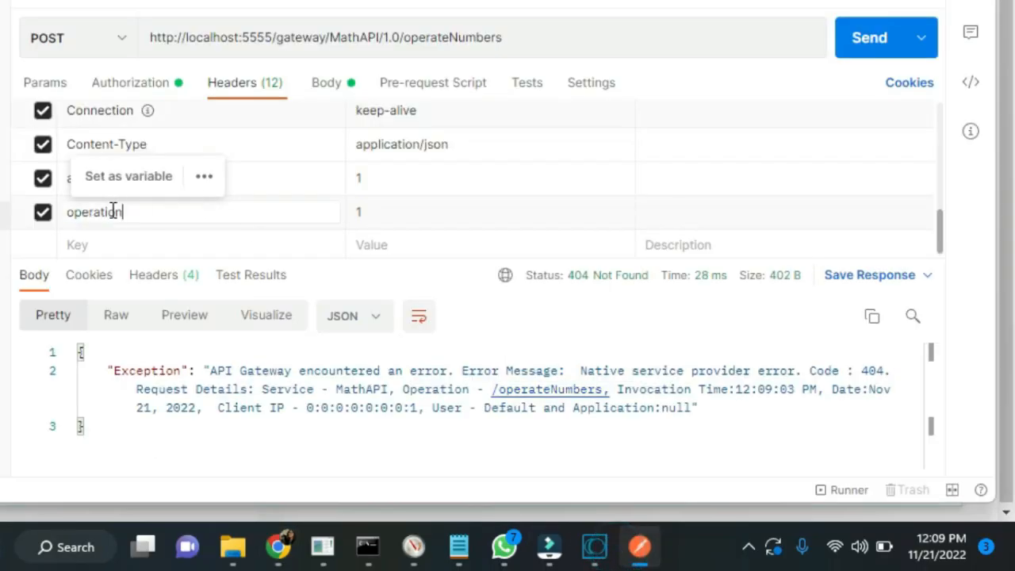
Set the operation header's value to add and send the operateNumbers POST request
{"action": "left_click", "coordinate": [358, 222]}
{"action": "left_click", "coordinate": [357, 222]}
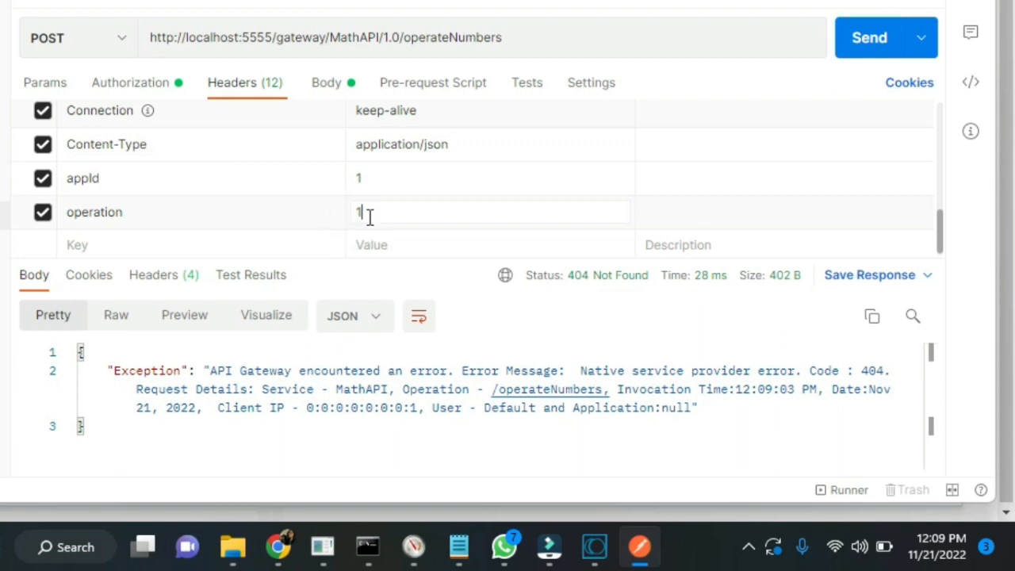
{"action": "double_click", "coordinate": [363, 214]}
{"action": "type", "text": "add"}
{"action": "left_click", "coordinate": [847, 54]}
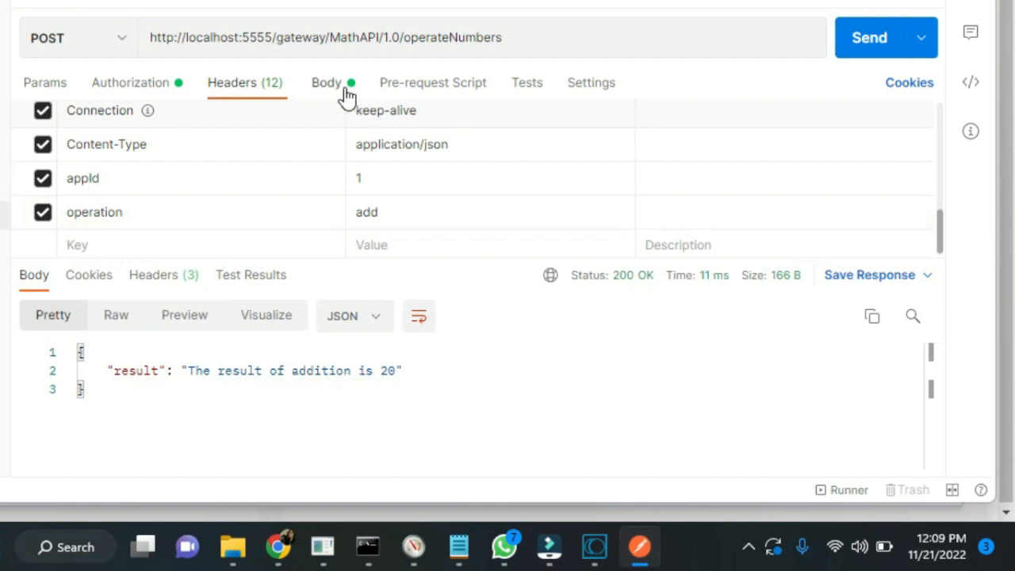
Set the operation header's value to divide, check the JSON request body and send the request
{"action": "double_click", "coordinate": [373, 213]}
{"action": "type", "text": "divid"}
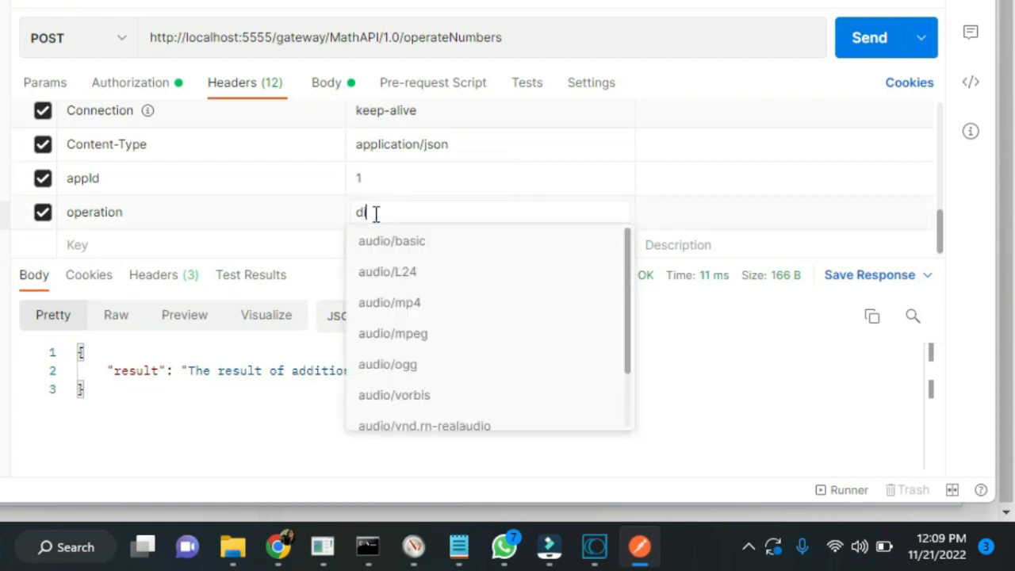
{"action": "type", "text": "e"}
{"action": "left_click", "coordinate": [333, 83]}
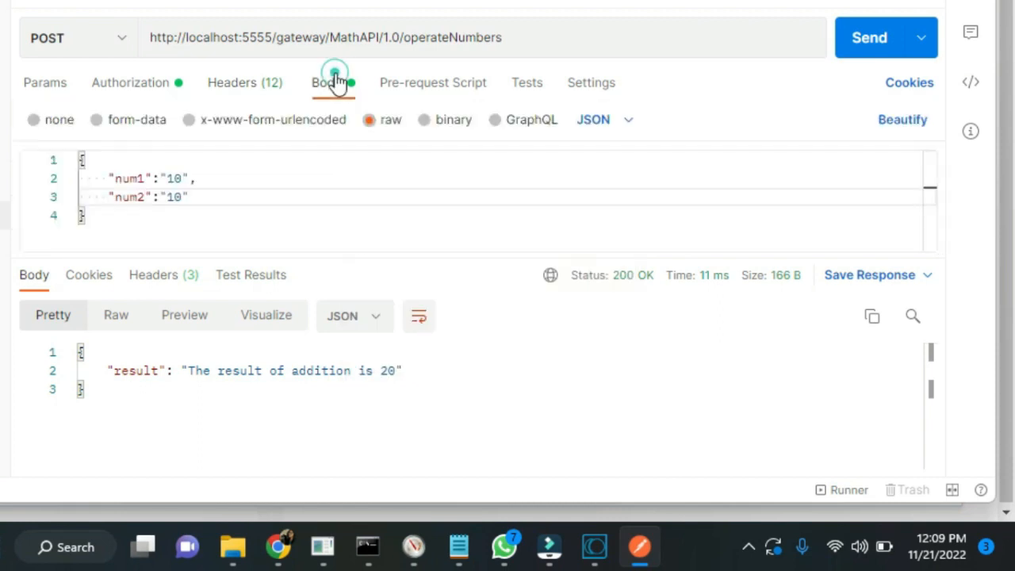
{"action": "left_click", "coordinate": [870, 38]}
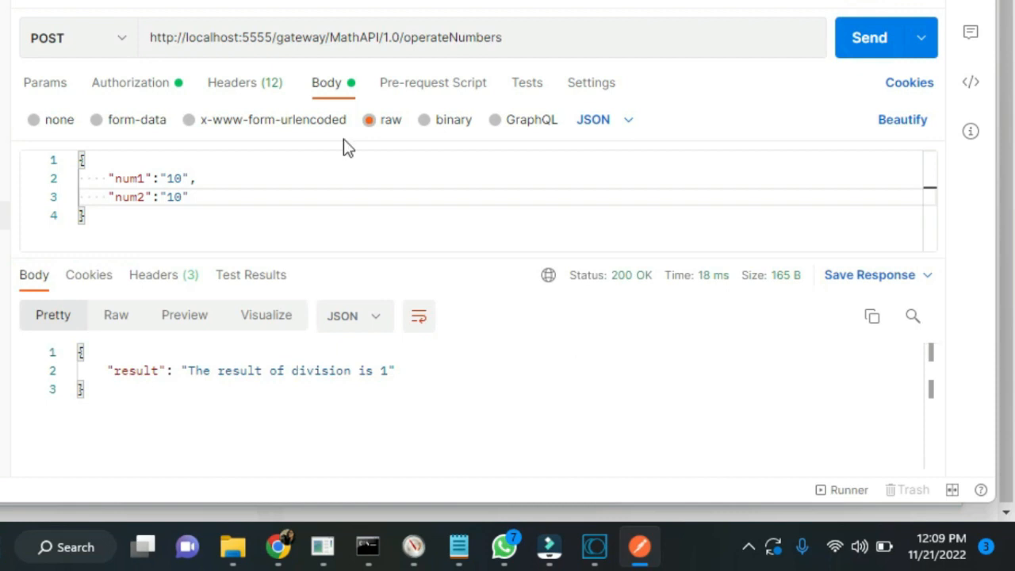
Set the operation header's value to multiply and send the operateNumbers POST request
{"action": "left_click", "coordinate": [232, 88]}
{"action": "double_click", "coordinate": [384, 212]}
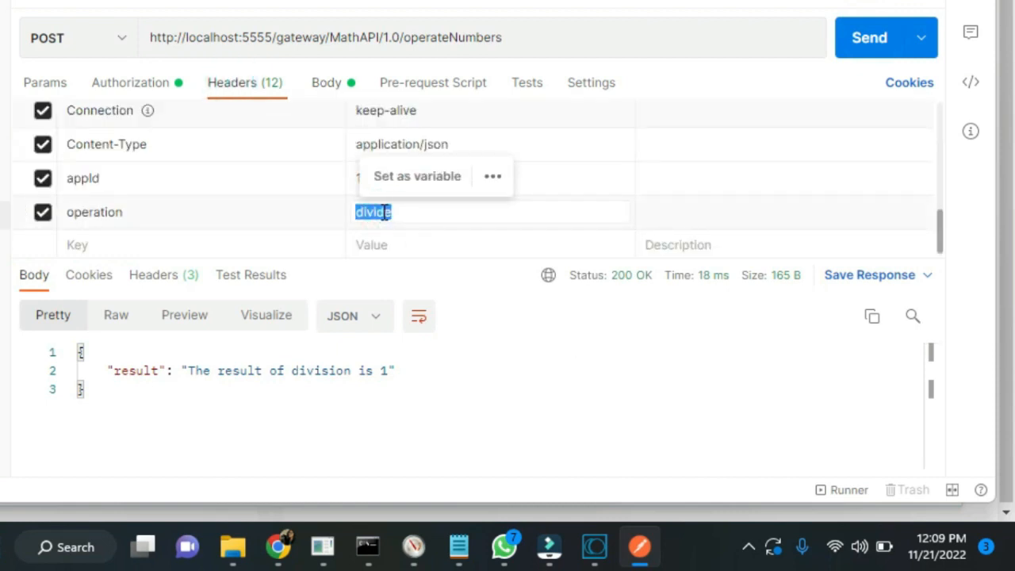
{"action": "type", "text": "multiply"}
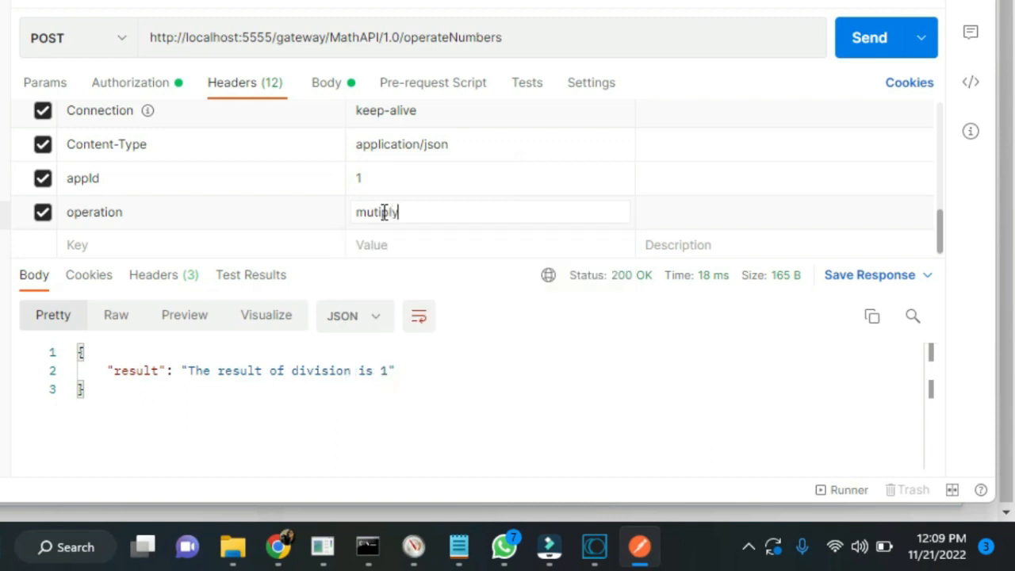
{"action": "left_click", "coordinate": [866, 54]}
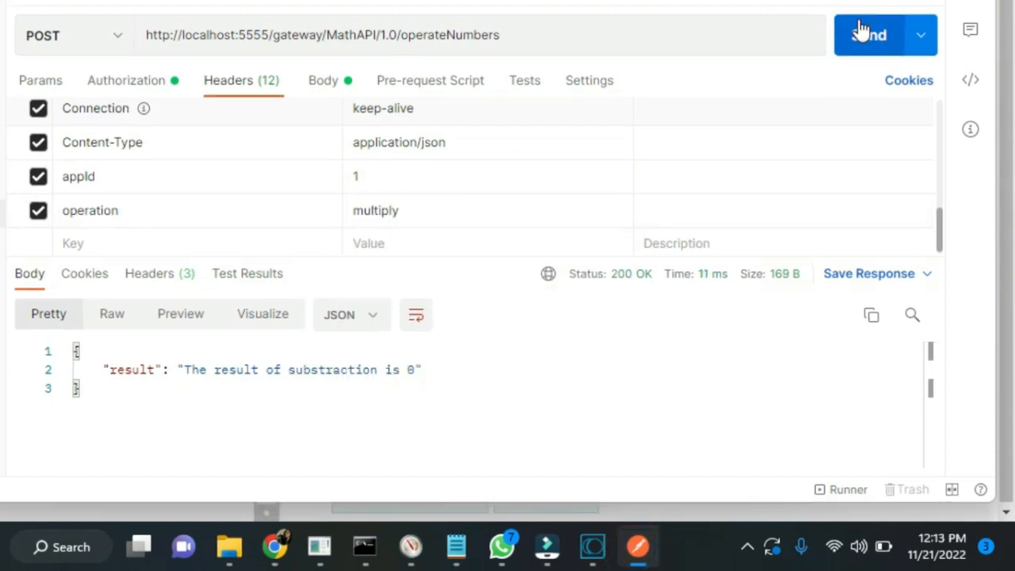
{"action": "left_click", "coordinate": [861, 30]}
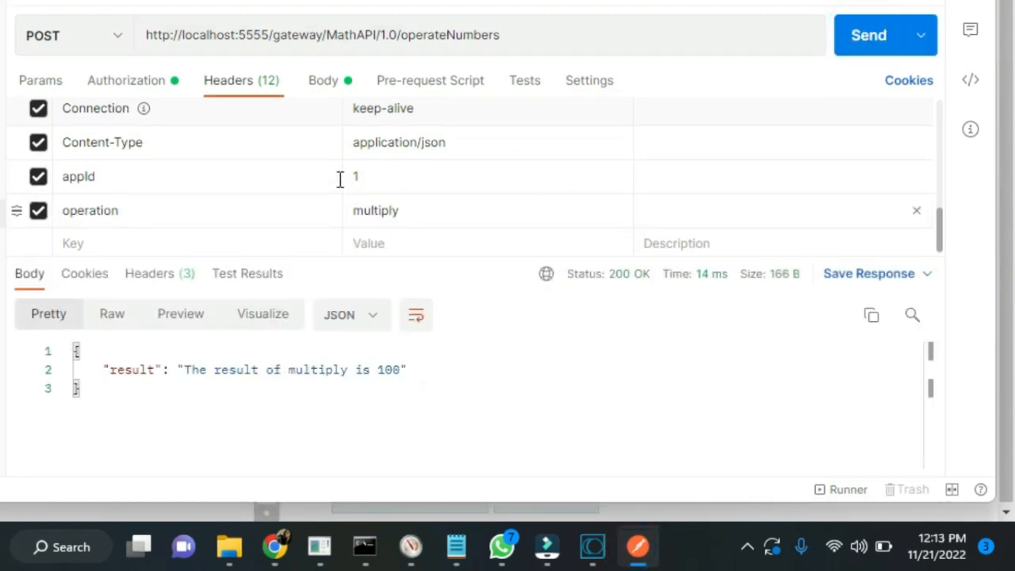
Set the operation header's value to subtract, send the request and check its JSON body
{"action": "double_click", "coordinate": [399, 213]}
{"action": "type", "text": "subtract"}
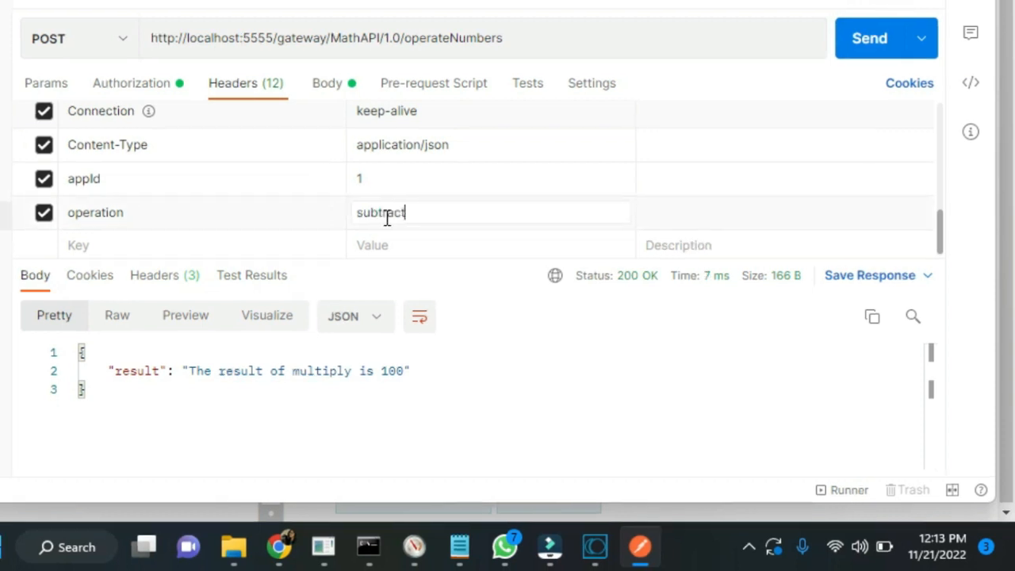
{"action": "left_click", "coordinate": [869, 50]}
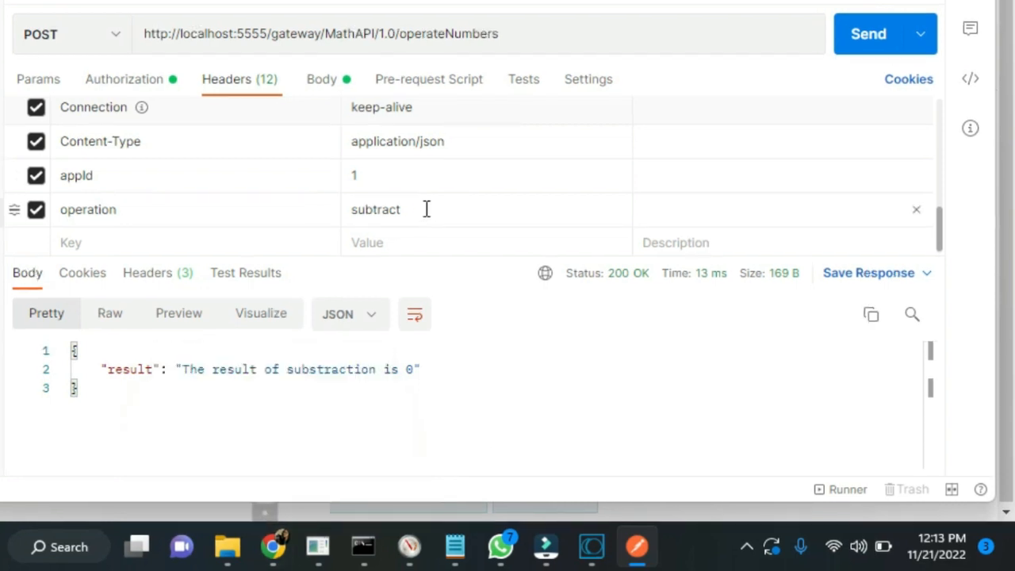
{"action": "left_click", "coordinate": [330, 83]}
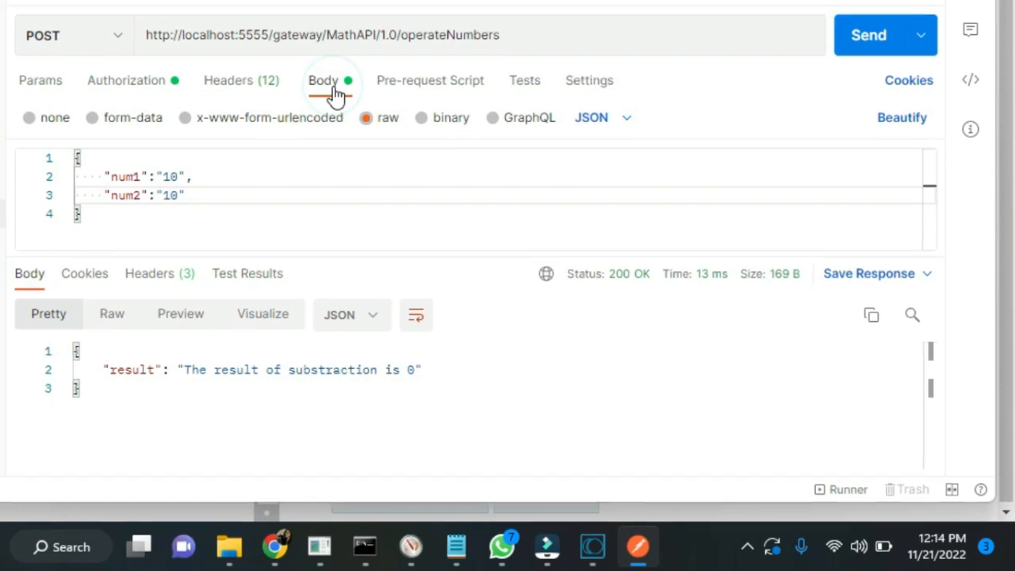
Switch to webMethods API Gateway in Chrome and start creating a REST API from scratch
{"action": "left_click", "coordinate": [274, 547]}
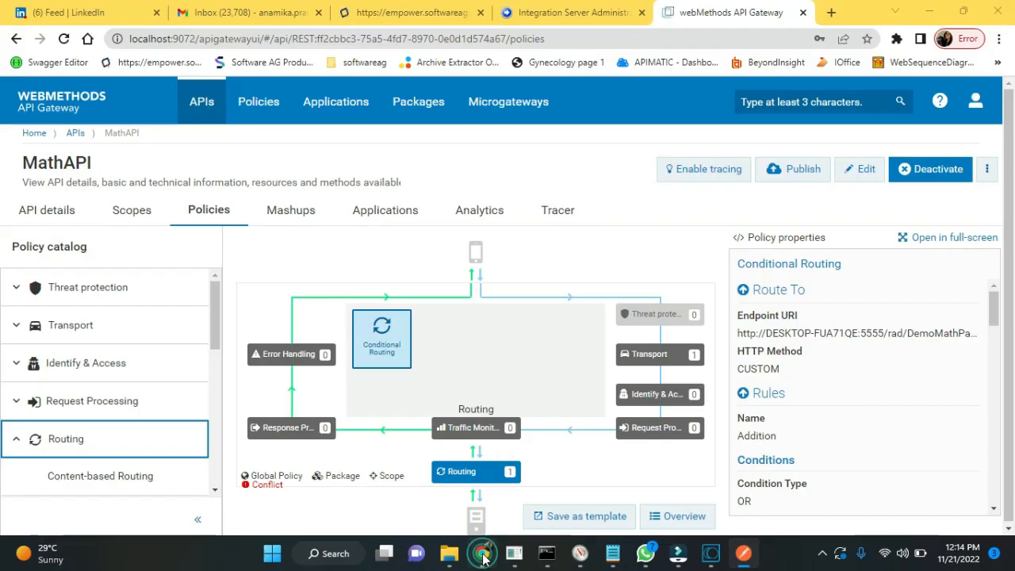
{"action": "left_click", "coordinate": [33, 133]}
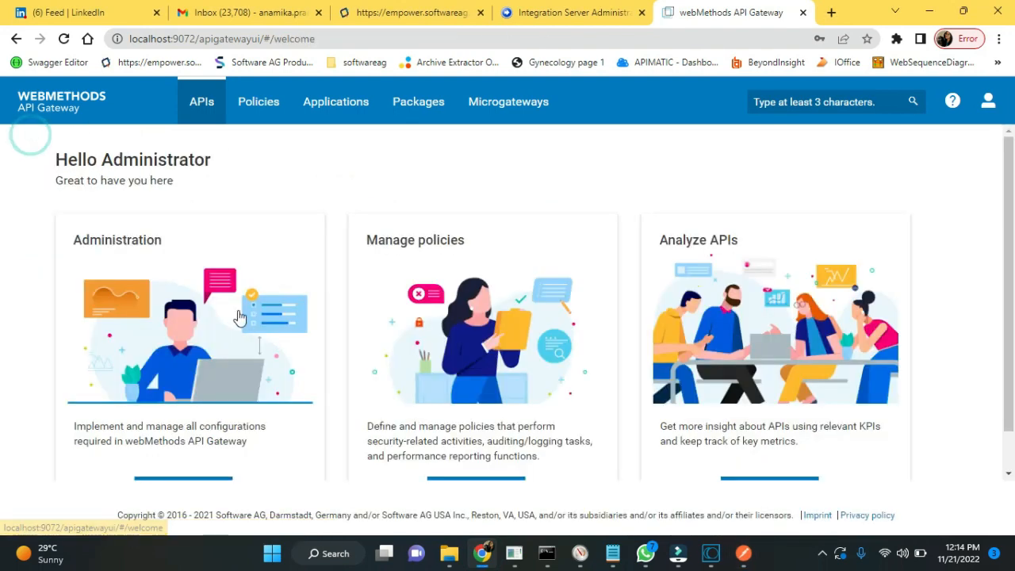
{"action": "left_click", "coordinate": [206, 105]}
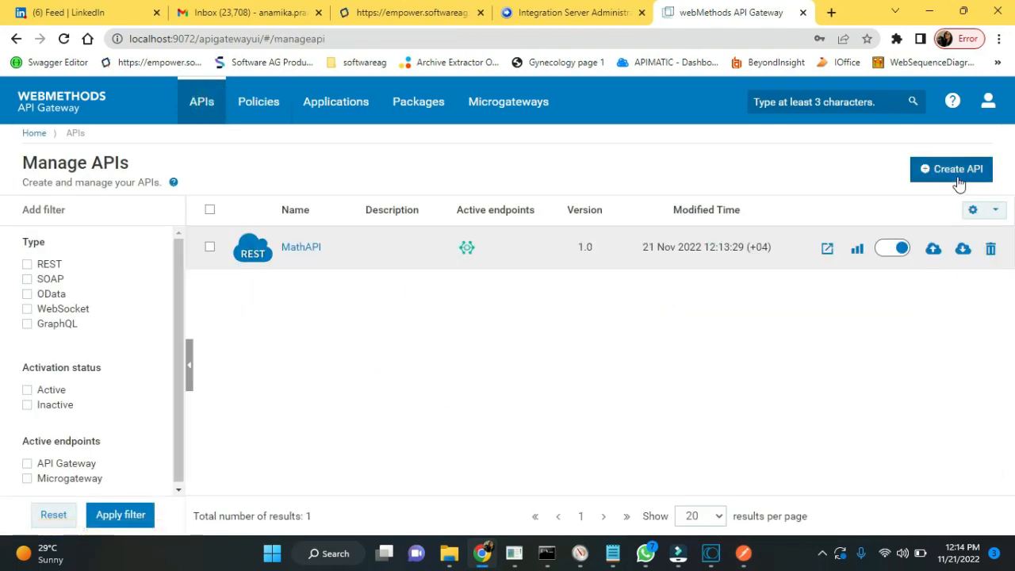
{"action": "left_click", "coordinate": [956, 171]}
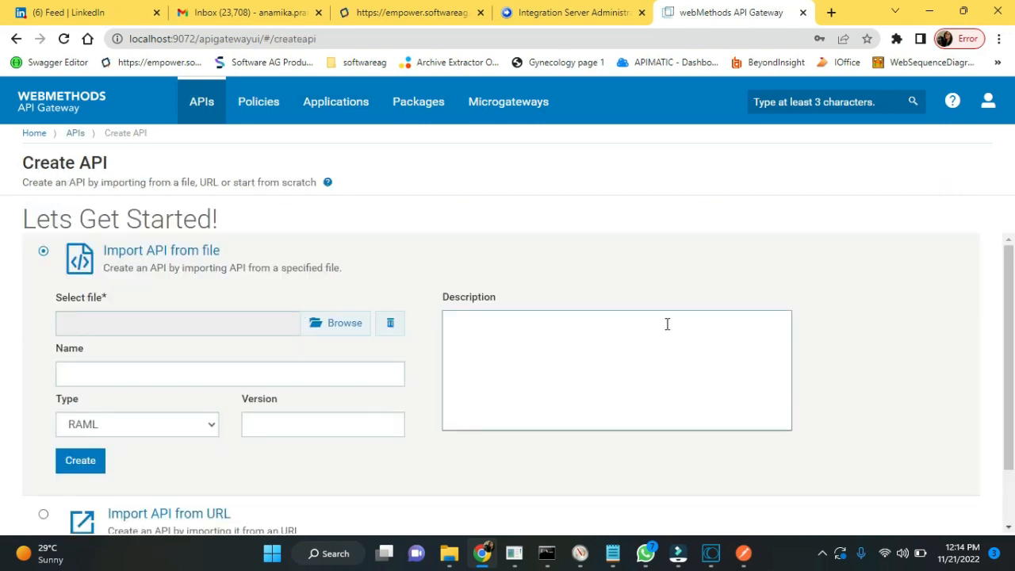
{"action": "scroll", "coordinate": [1012, 389], "scroll_direction": "down", "scroll_amount": 1}
{"action": "scroll", "coordinate": [1012, 388], "scroll_direction": "down", "scroll_amount": 1}
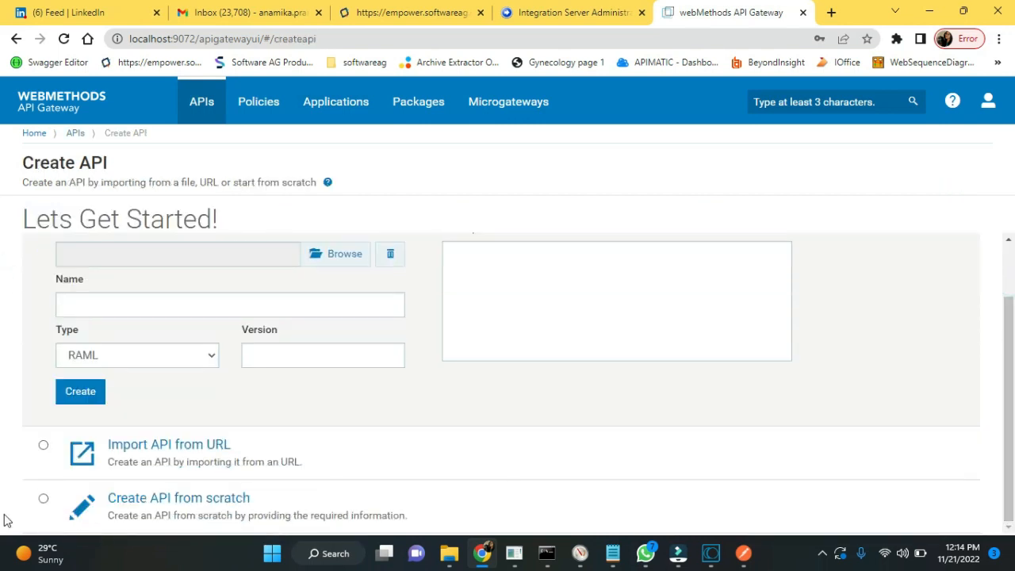
{"action": "left_click", "coordinate": [43, 500]}
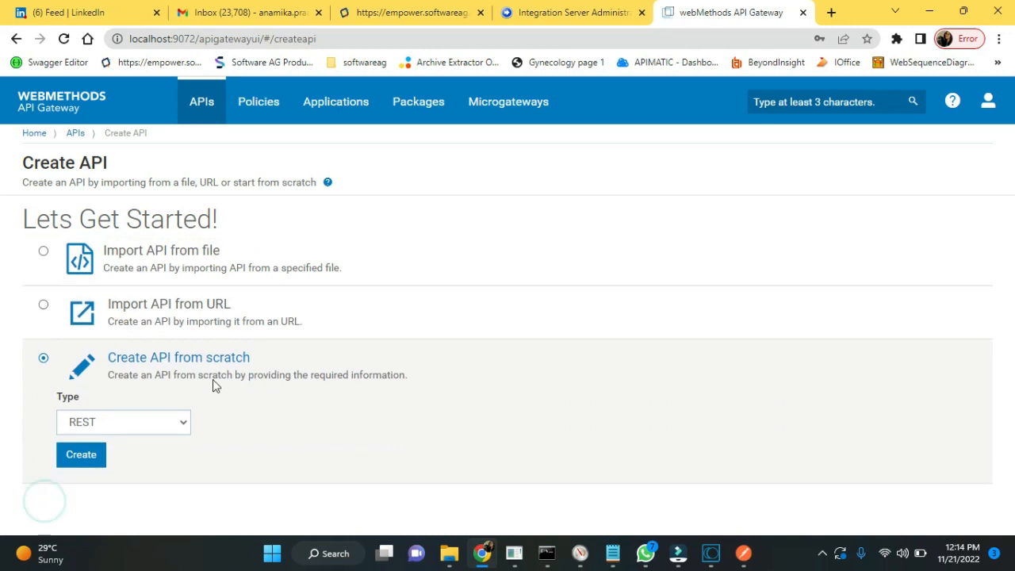
{"action": "left_click", "coordinate": [102, 455]}
Name the new REST API DefaultMathAPI in its basic information
{"action": "left_click", "coordinate": [260, 271]}
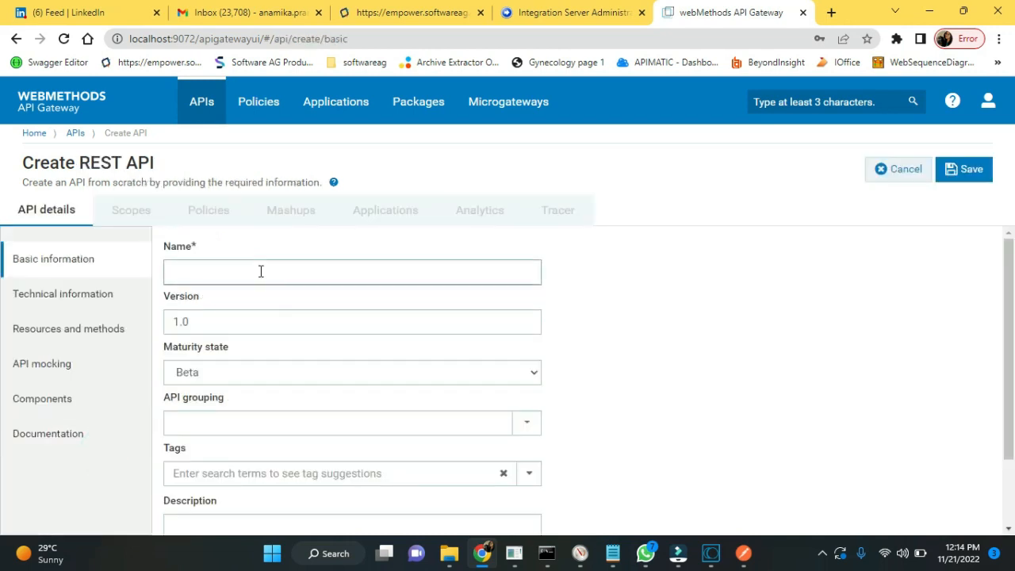
{"action": "type", "text": "D"}
{"action": "key", "text": "BackSpace"}
{"action": "type", "text": "DefaultMathAPI"}
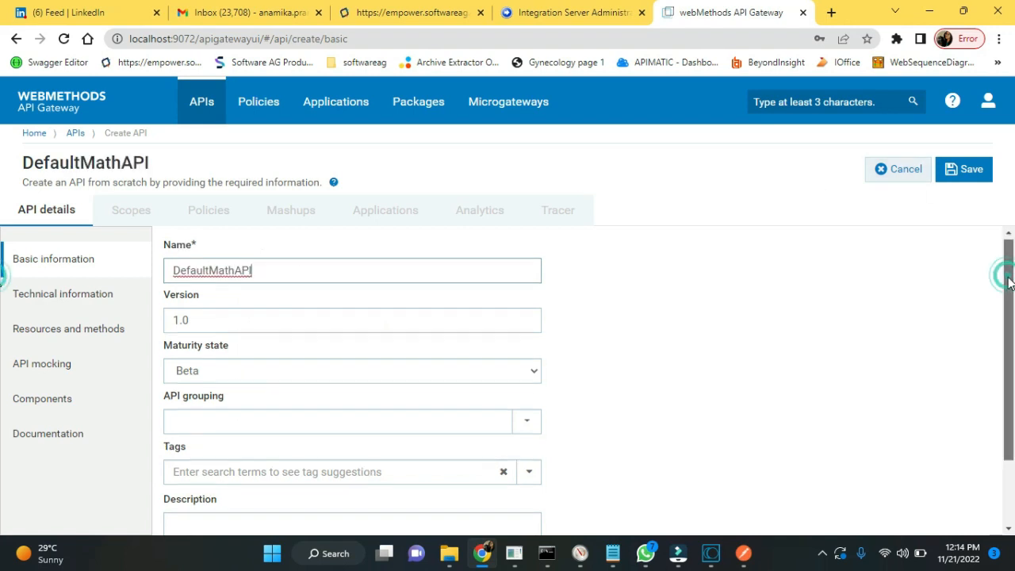
{"action": "scroll", "coordinate": [261, 281], "scroll_direction": "down", "scroll_amount": 2}
{"action": "left_click", "coordinate": [131, 308]}
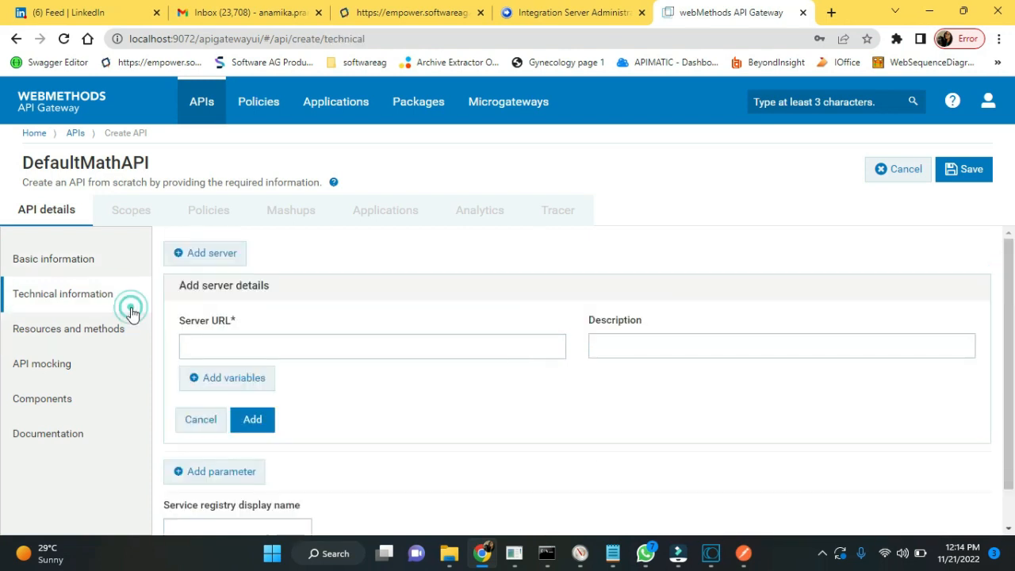
{"action": "left_click", "coordinate": [242, 340]}
{"action": "left_click", "coordinate": [328, 384]}
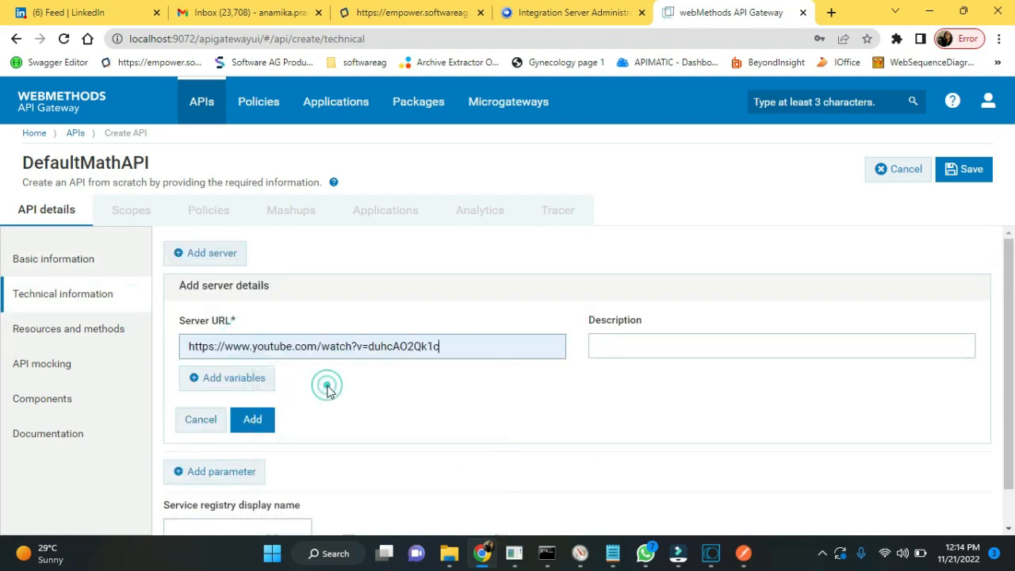
{"action": "left_click", "coordinate": [967, 169]}
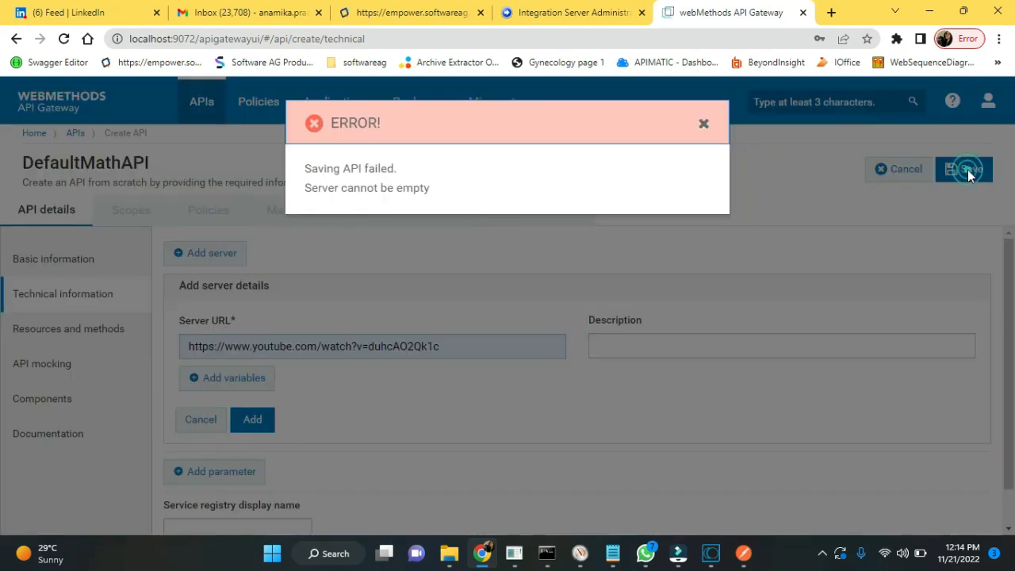
{"action": "left_click", "coordinate": [706, 125]}
{"action": "left_click", "coordinate": [252, 419]}
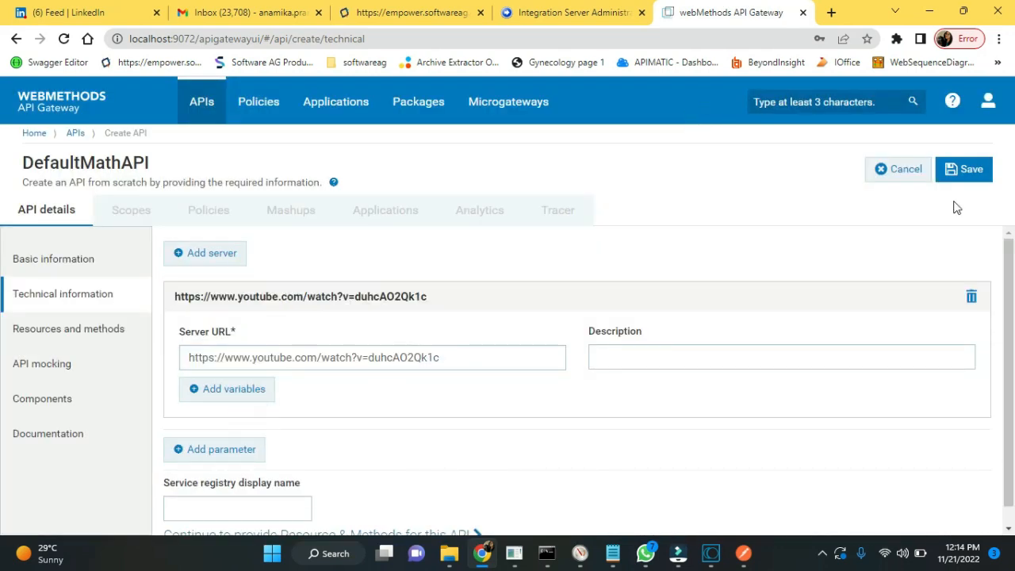
{"action": "left_click", "coordinate": [967, 169]}
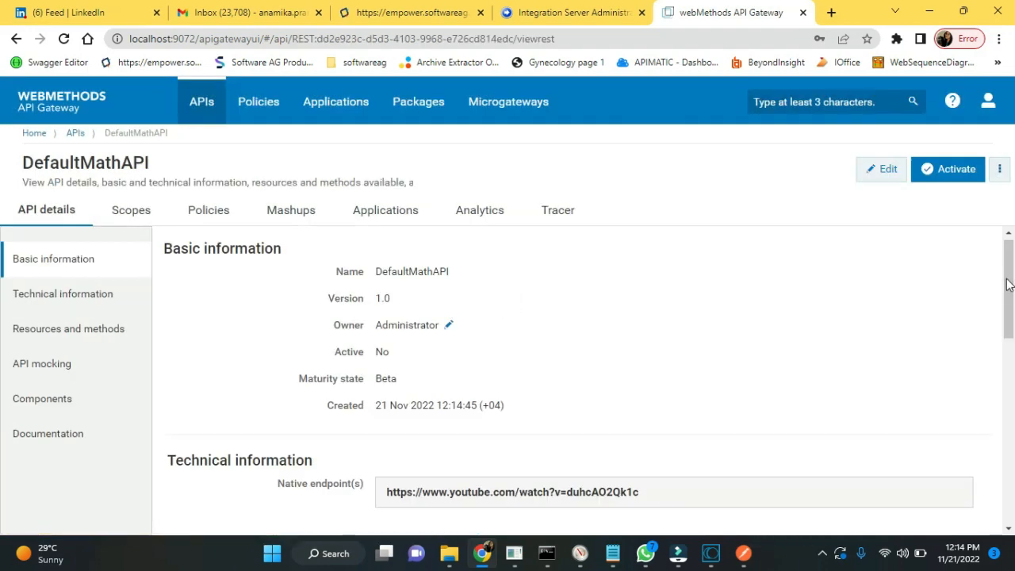
Try to add a resource named /default with path /default and the POST method to DefaultMathAPI, and save
{"action": "left_click_drag", "start_coordinate": [1009, 284], "coordinate": [1010, 496]}
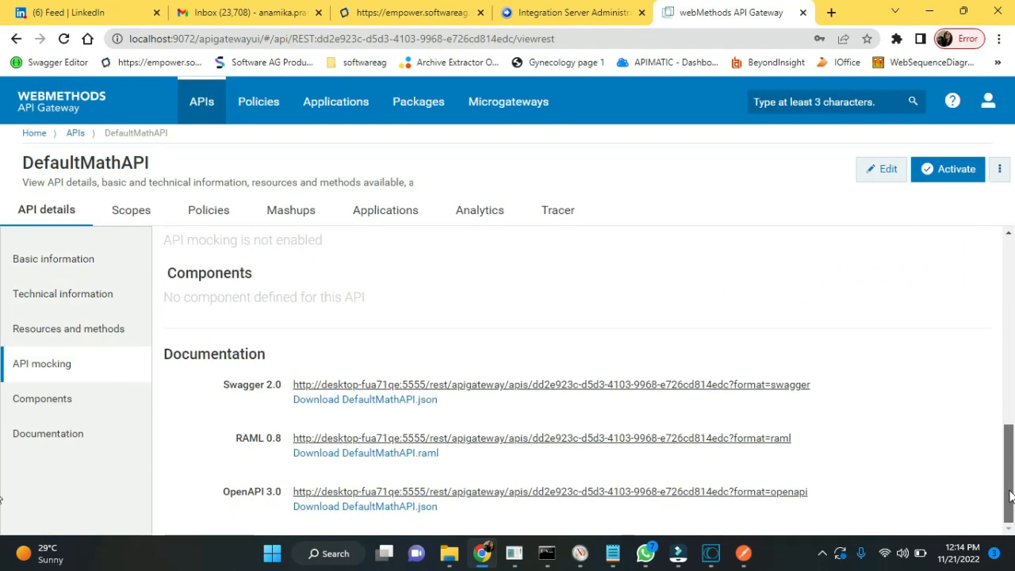
{"action": "left_click", "coordinate": [68, 326]}
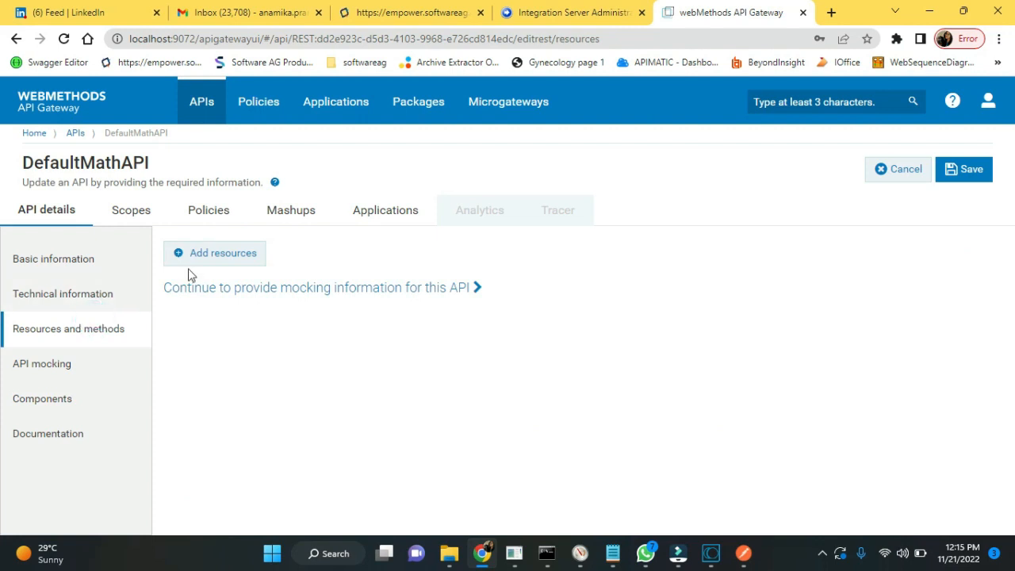
{"action": "left_click", "coordinate": [198, 253]}
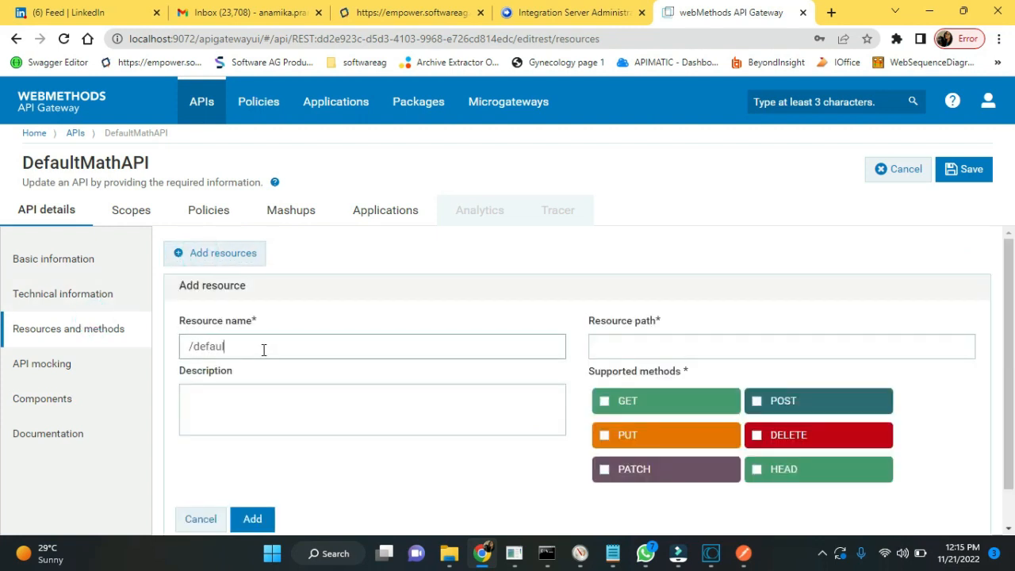
{"action": "left_click", "coordinate": [628, 344]}
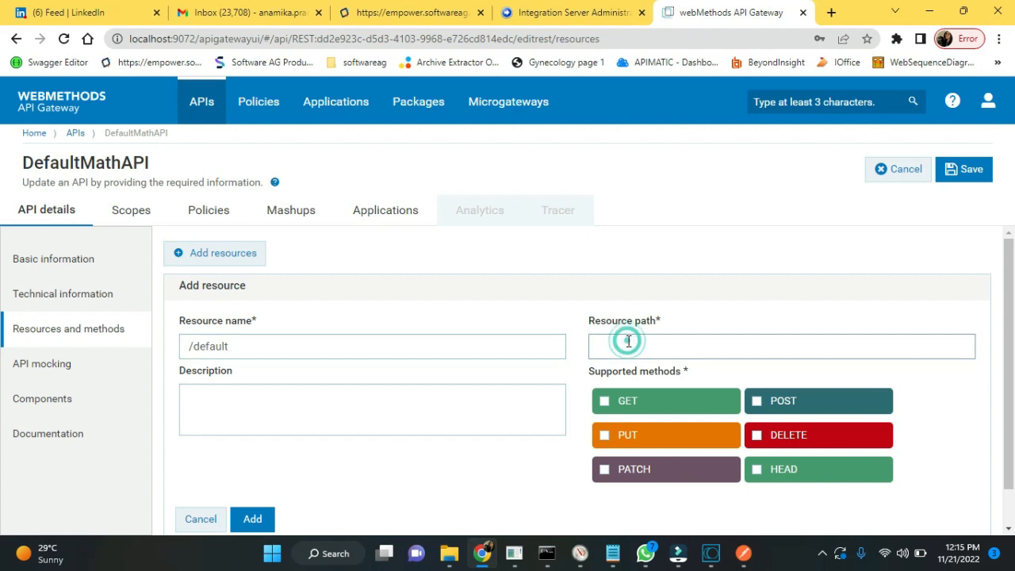
{"action": "type", "text": "/default"}
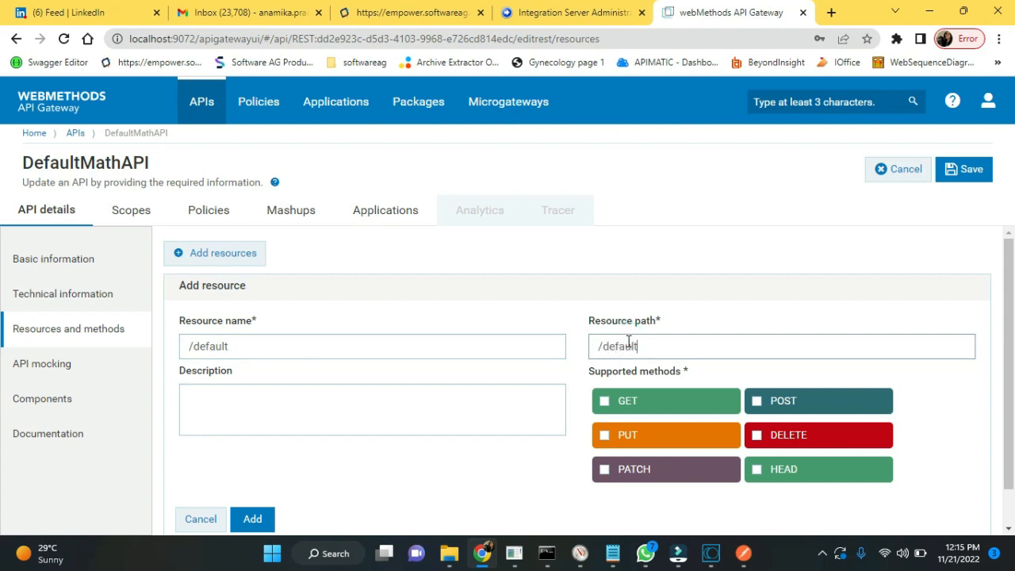
{"action": "left_click", "coordinate": [758, 401]}
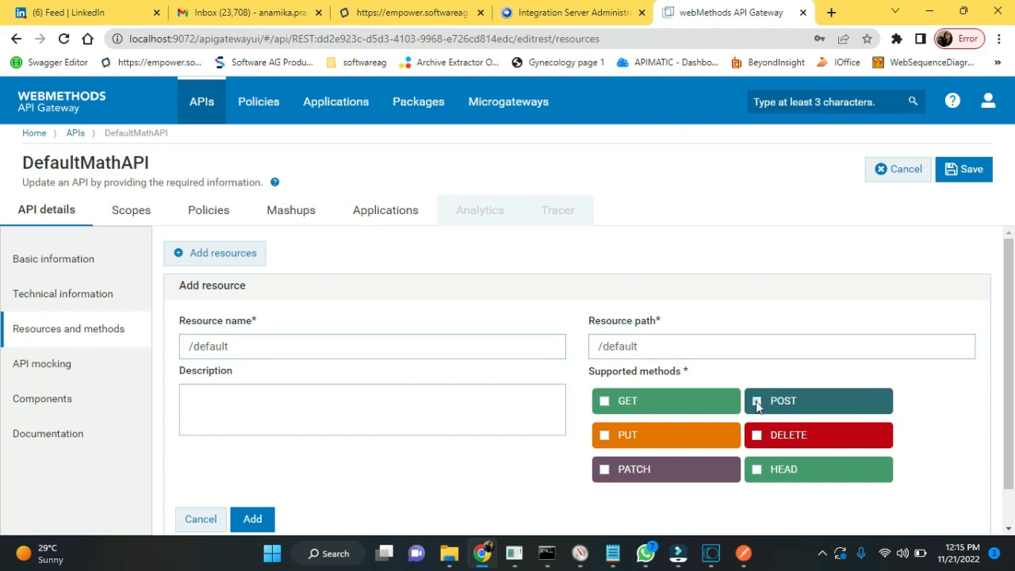
{"action": "left_click", "coordinate": [970, 168]}
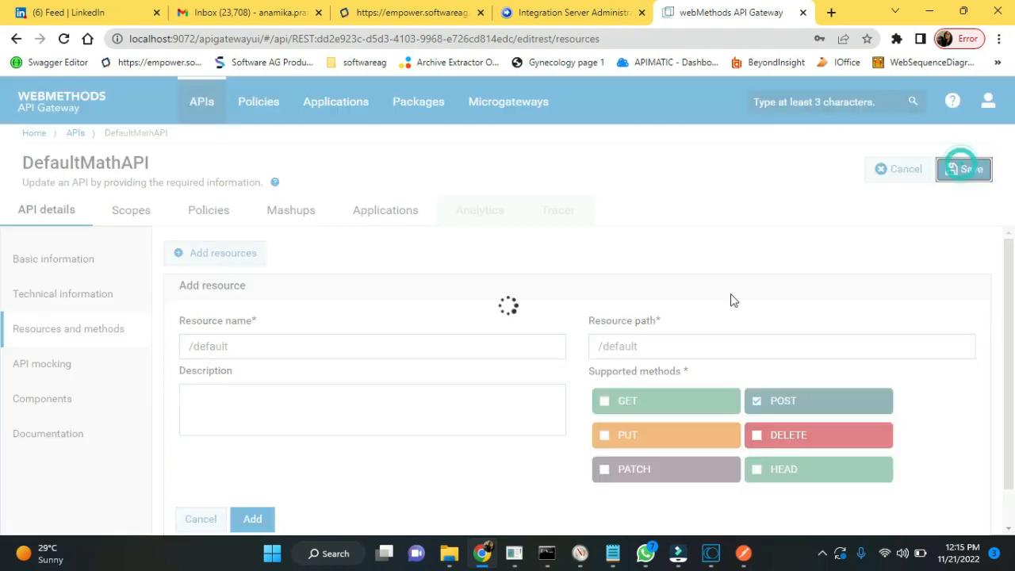
Examine DefaultMathAPI's resources, API mocking, components and technical information settings in edit mode
{"action": "left_click", "coordinate": [141, 362]}
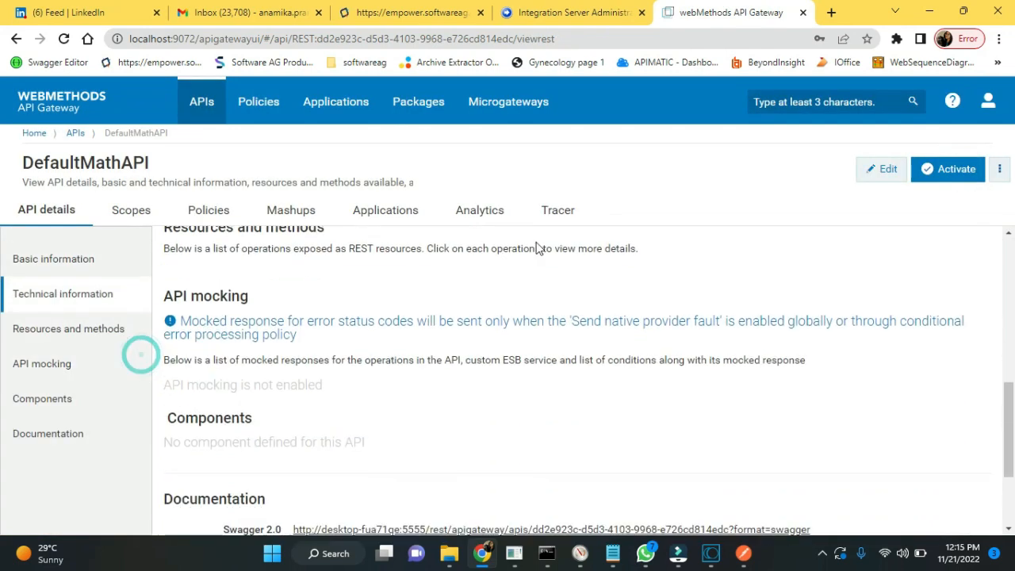
{"action": "left_click", "coordinate": [883, 169]}
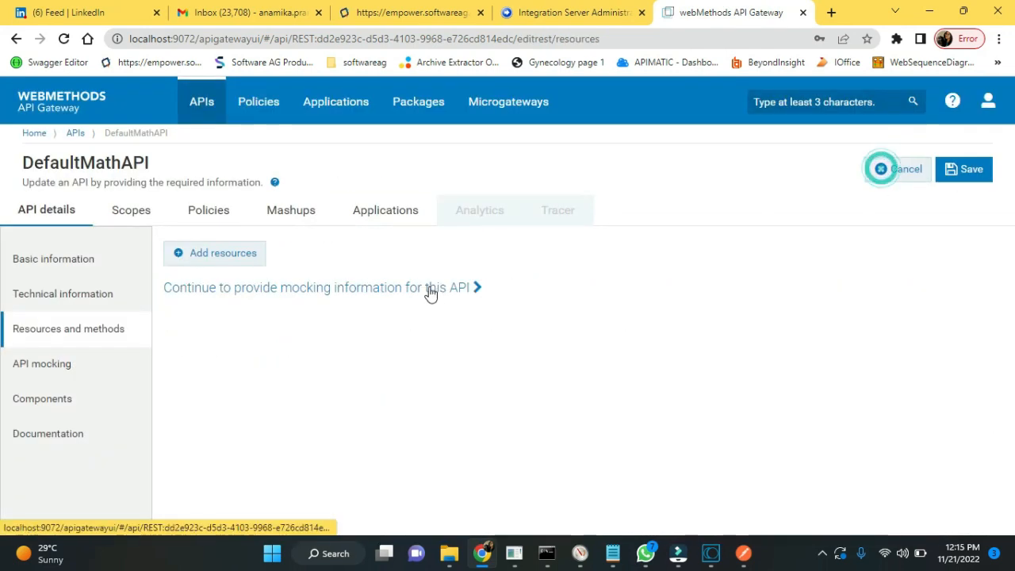
{"action": "left_click", "coordinate": [56, 367]}
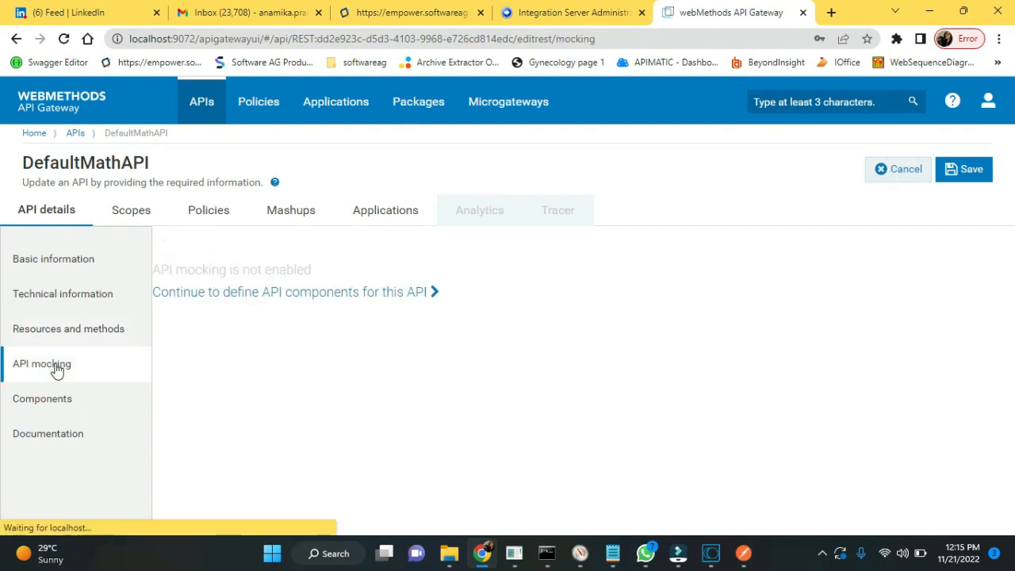
{"action": "left_click", "coordinate": [273, 291]}
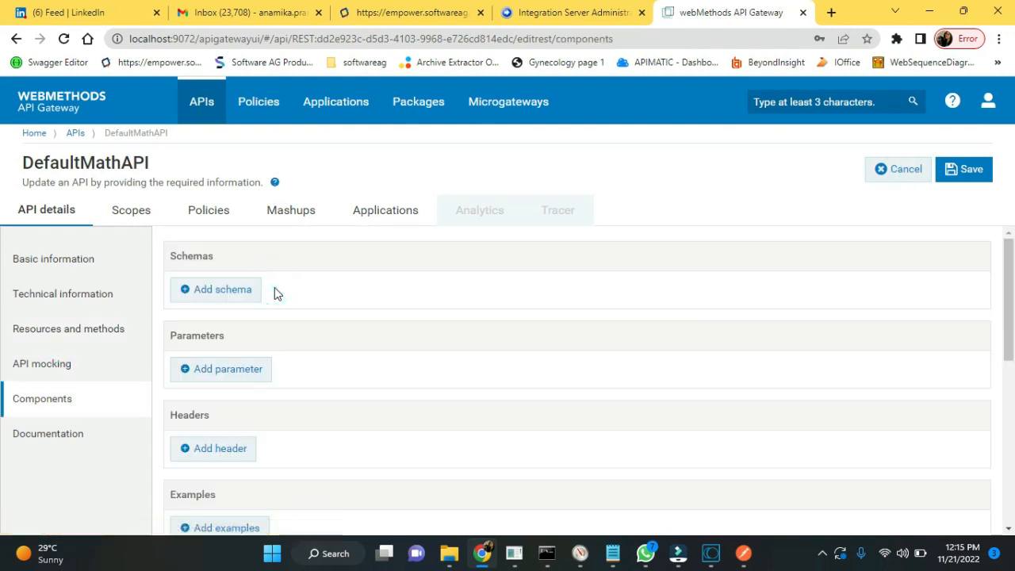
{"action": "left_click", "coordinate": [46, 325]}
{"action": "left_click", "coordinate": [50, 304]}
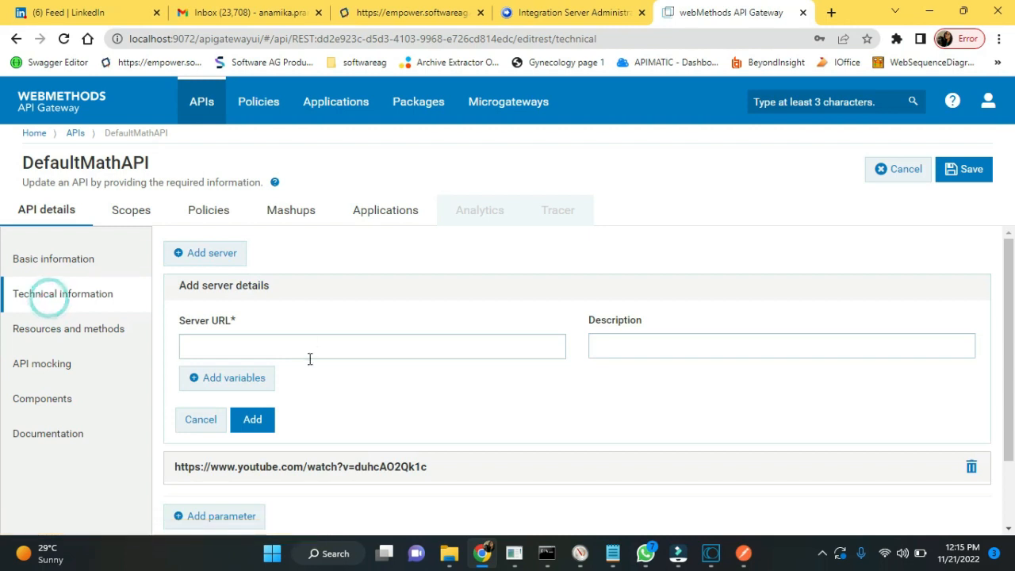
Enable mocking for DefaultMathAPI
{"action": "left_click", "coordinate": [389, 208]}
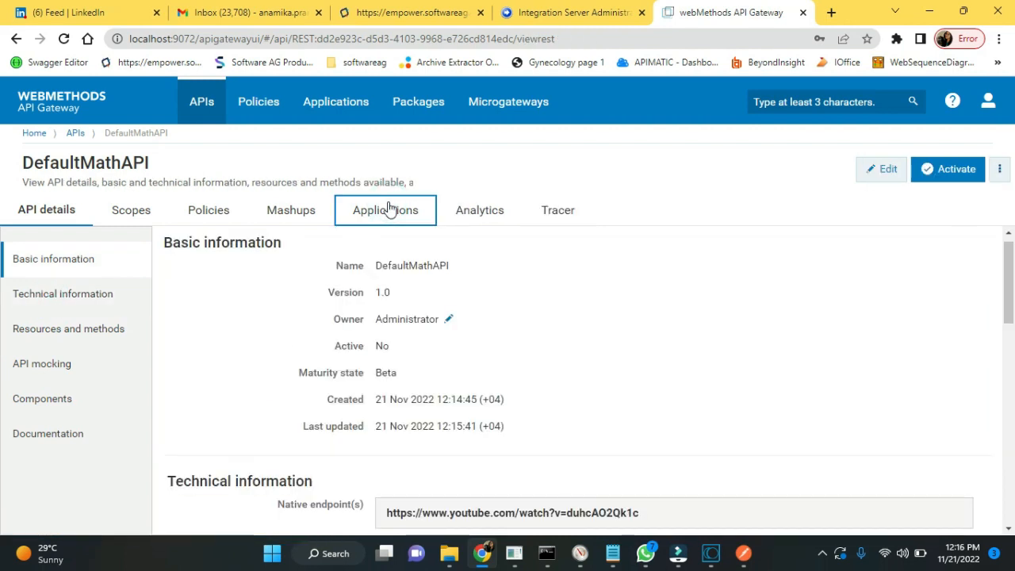
{"action": "left_click", "coordinate": [1000, 170]}
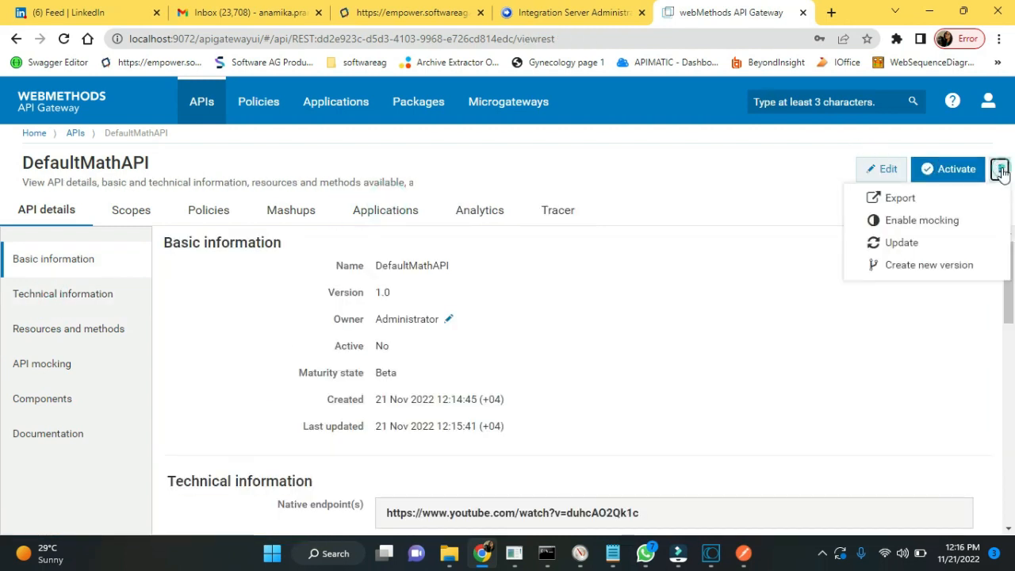
{"action": "left_click", "coordinate": [952, 219]}
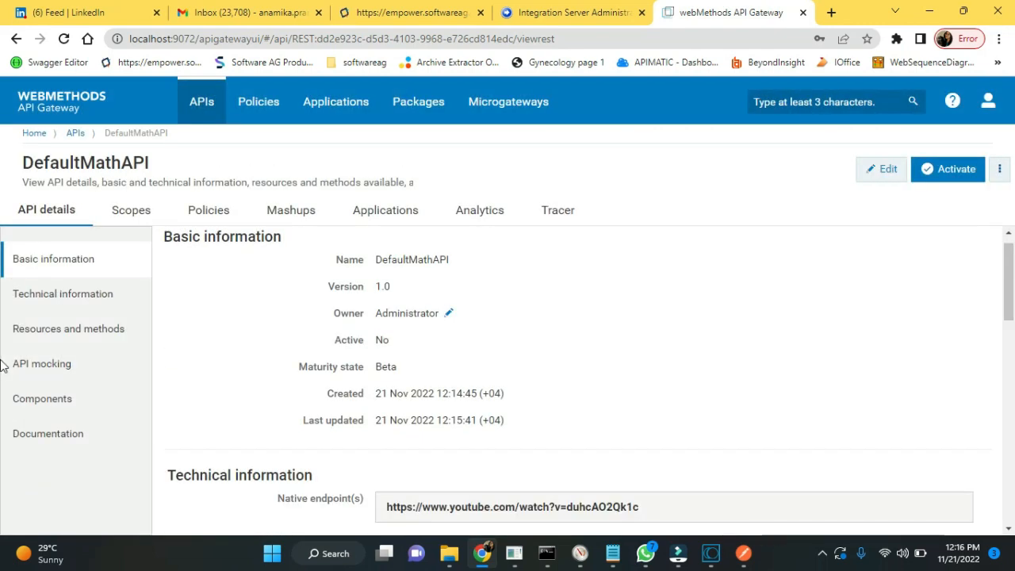
Add a mocked response with status code 200 - OK to the POST method of DefaultMathAPI's /default resource
{"action": "left_click", "coordinate": [16, 365]}
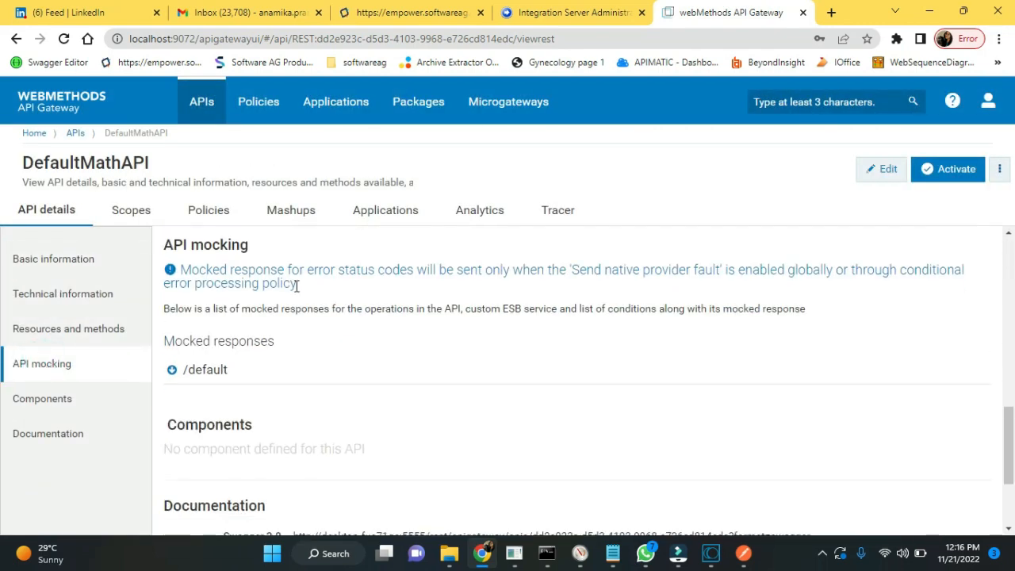
{"action": "left_click", "coordinate": [213, 374]}
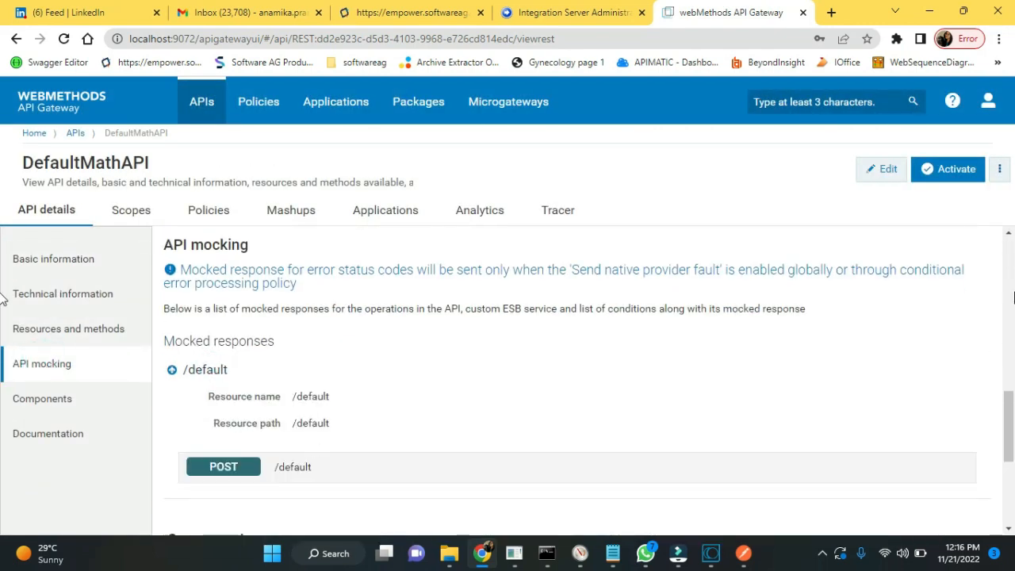
{"action": "left_click_drag", "start_coordinate": [1014, 408], "coordinate": [1014, 448]}
{"action": "left_click", "coordinate": [882, 169]}
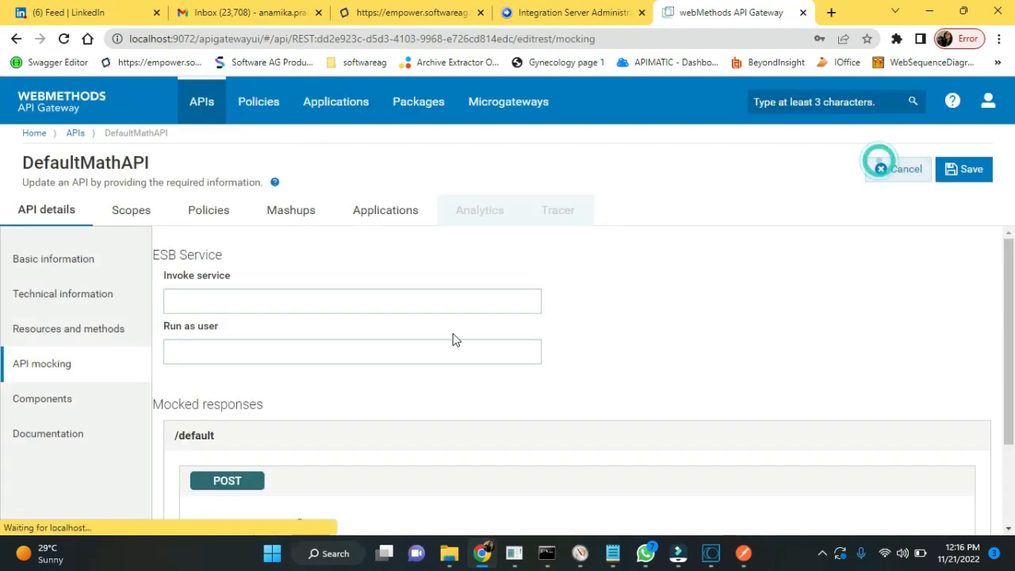
{"action": "left_click", "coordinate": [80, 365]}
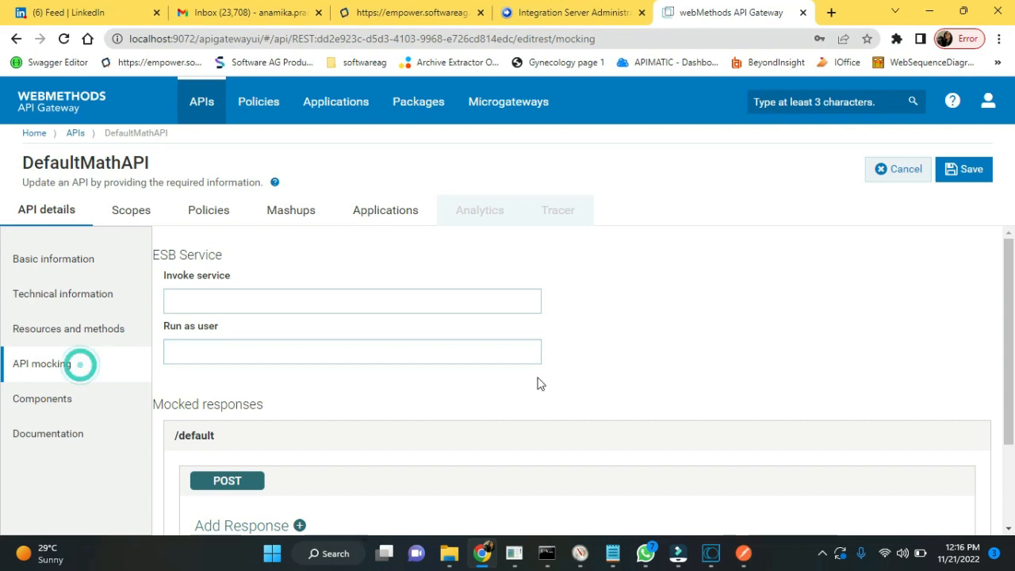
{"action": "scroll", "coordinate": [1013, 329], "scroll_direction": "down", "scroll_amount": 2}
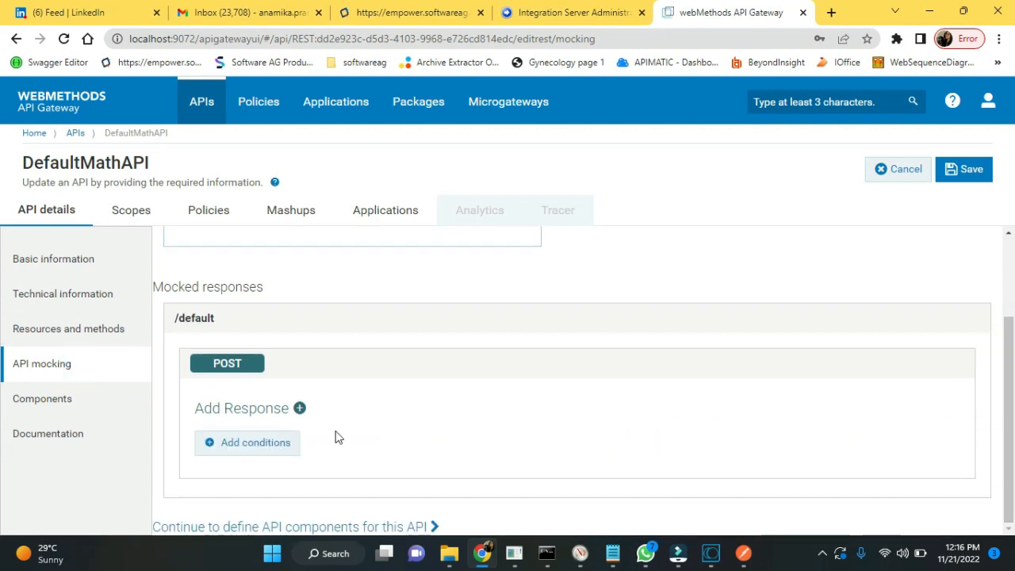
{"action": "left_click", "coordinate": [266, 416]}
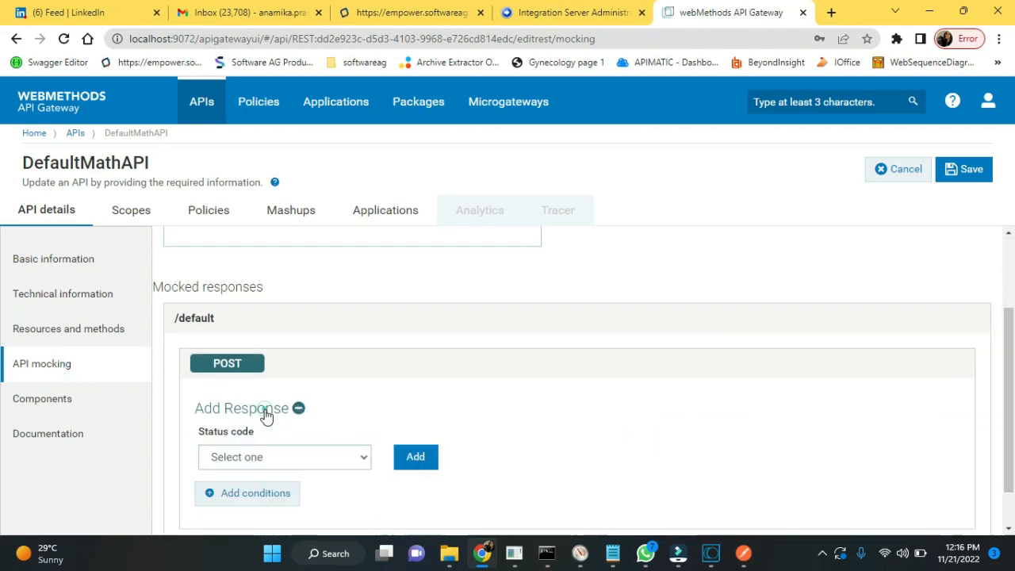
{"action": "left_click", "coordinate": [295, 456]}
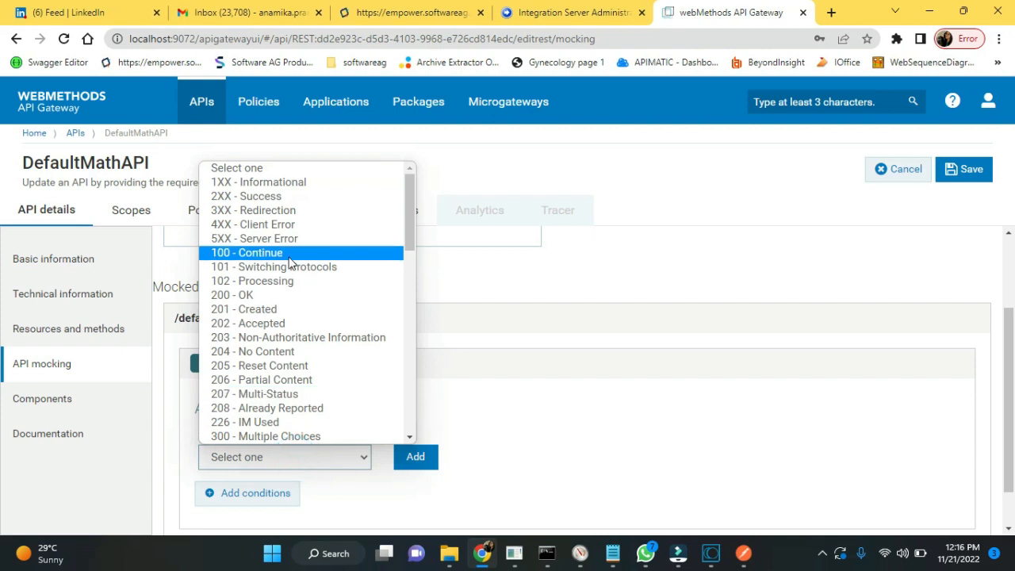
{"action": "left_click", "coordinate": [280, 295]}
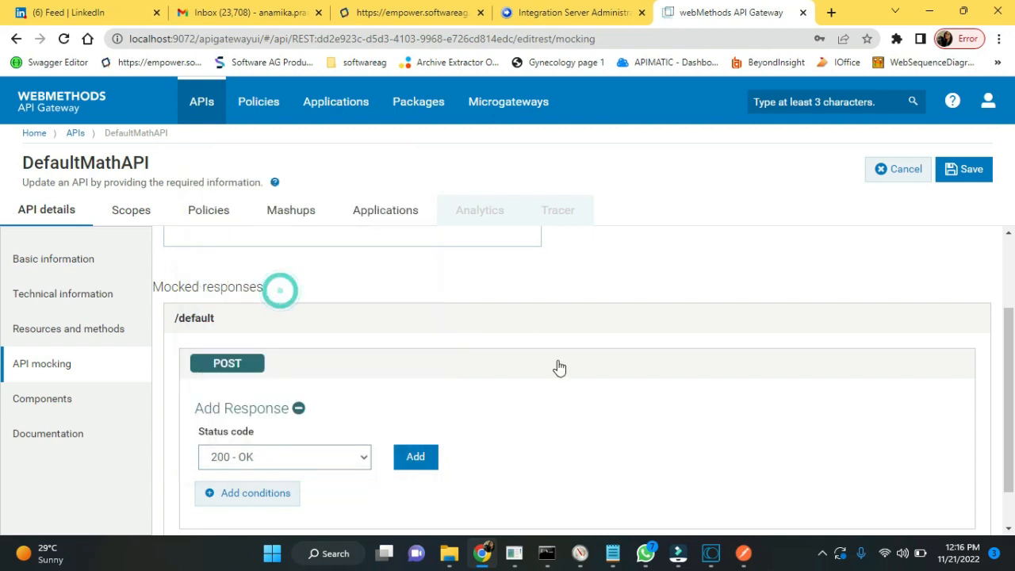
{"action": "left_click", "coordinate": [412, 460]}
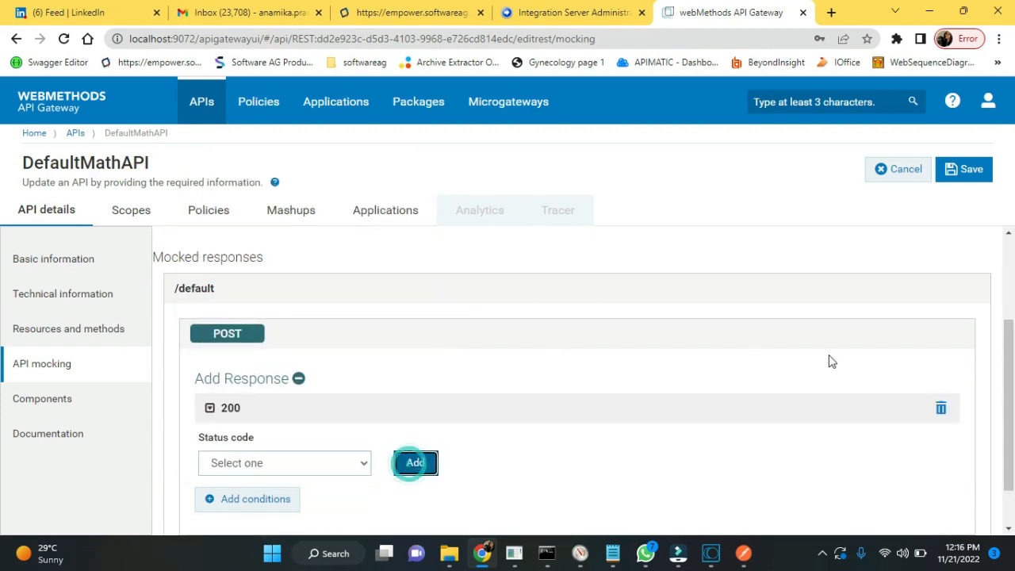
Give the 200 response an application/json mock payload of {"result":"invalid input"} and save DefaultMathAPI
{"action": "scroll", "coordinate": [714, 369], "scroll_direction": "down", "scroll_amount": 1}
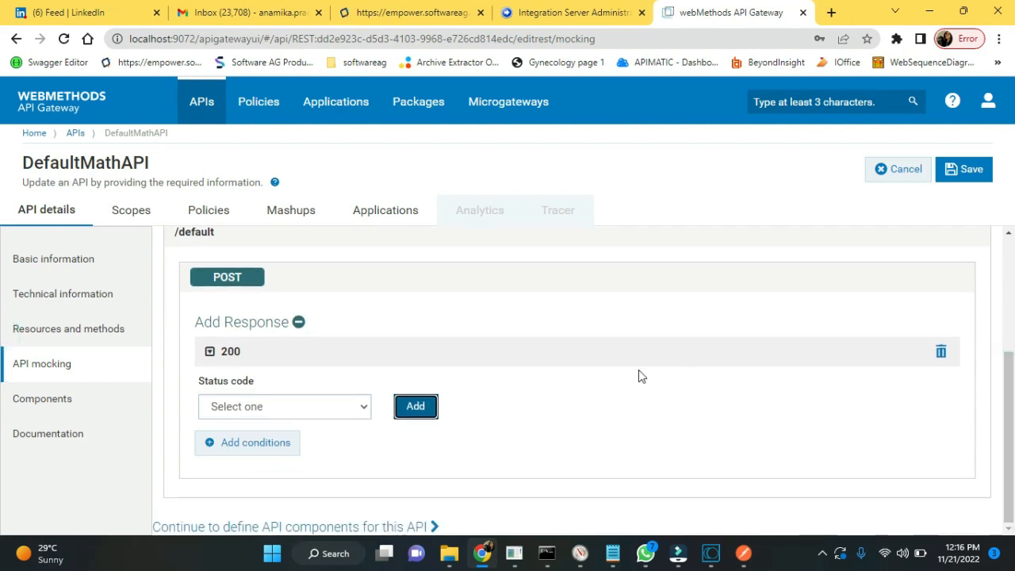
{"action": "left_click", "coordinate": [317, 357]}
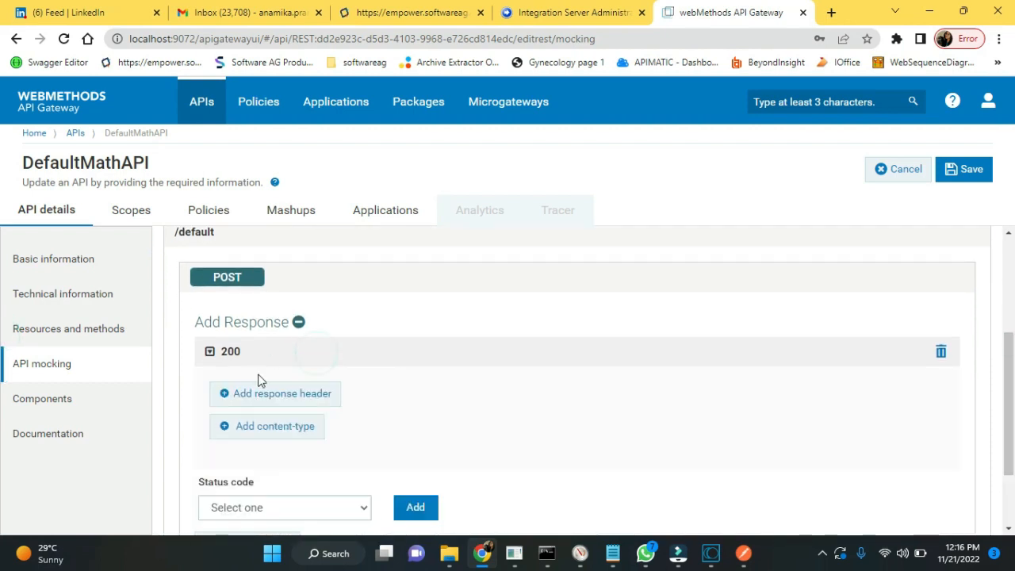
{"action": "left_click", "coordinate": [287, 427]}
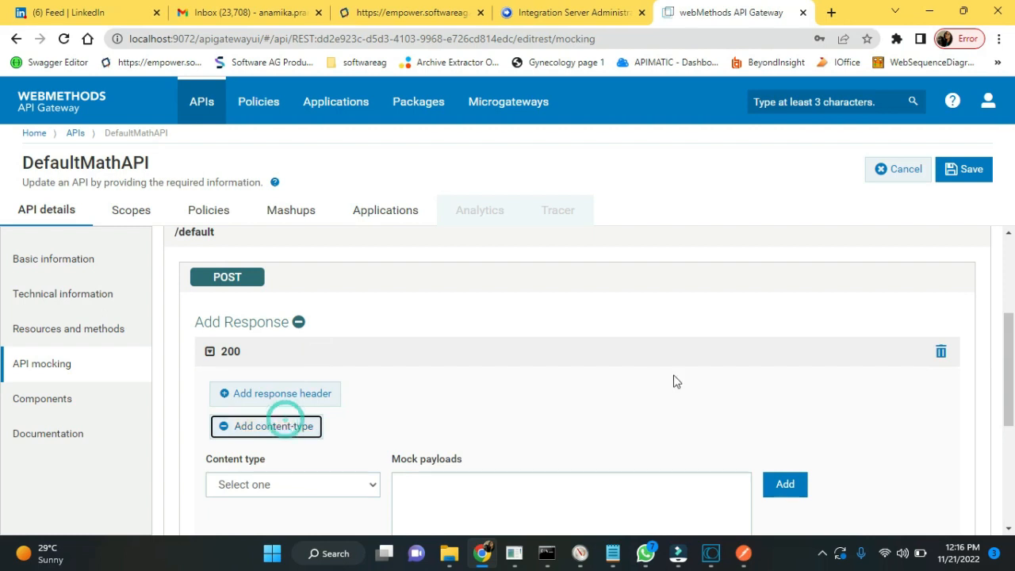
{"action": "left_click_drag", "start_coordinate": [1009, 337], "coordinate": [1011, 391]}
{"action": "left_click", "coordinate": [351, 349]}
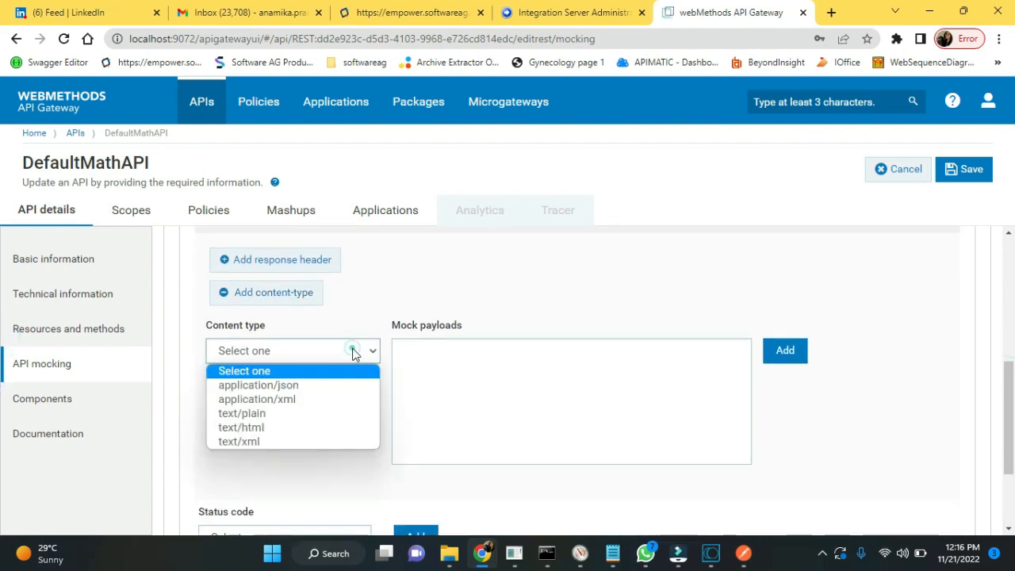
{"action": "left_click", "coordinate": [318, 381]}
{"action": "left_click", "coordinate": [466, 366]}
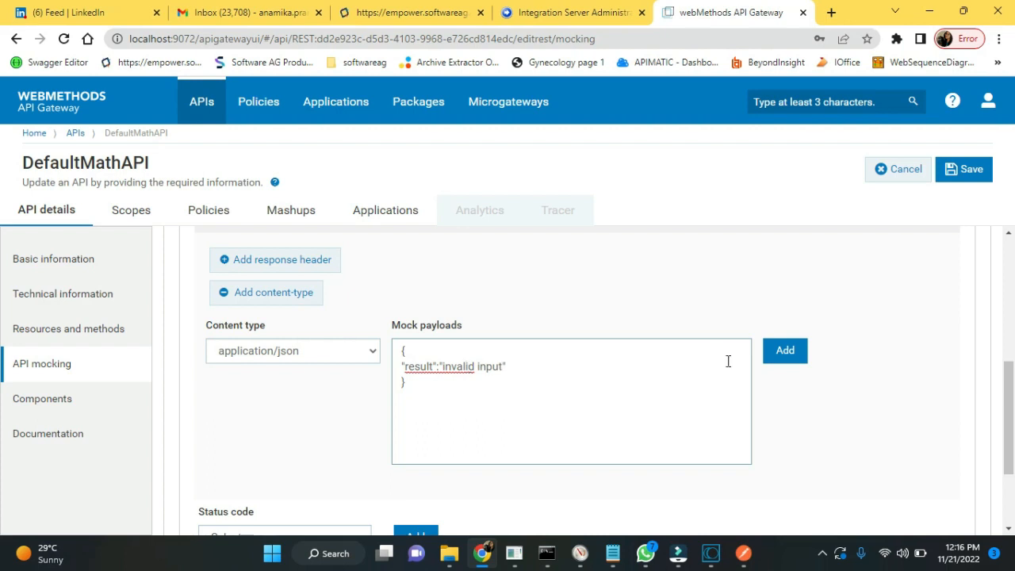
{"action": "left_click", "coordinate": [778, 368]}
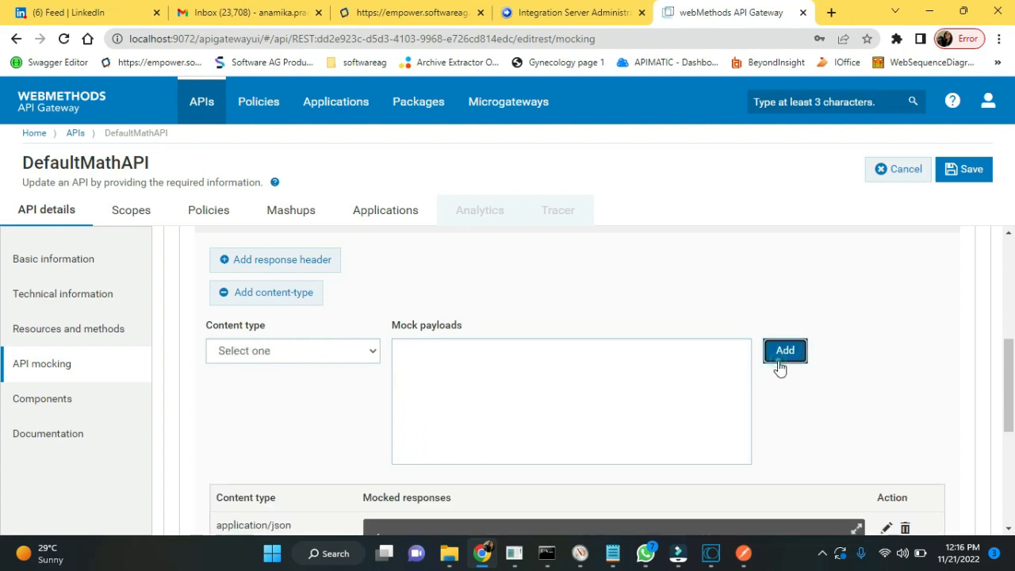
{"action": "left_click", "coordinate": [970, 170]}
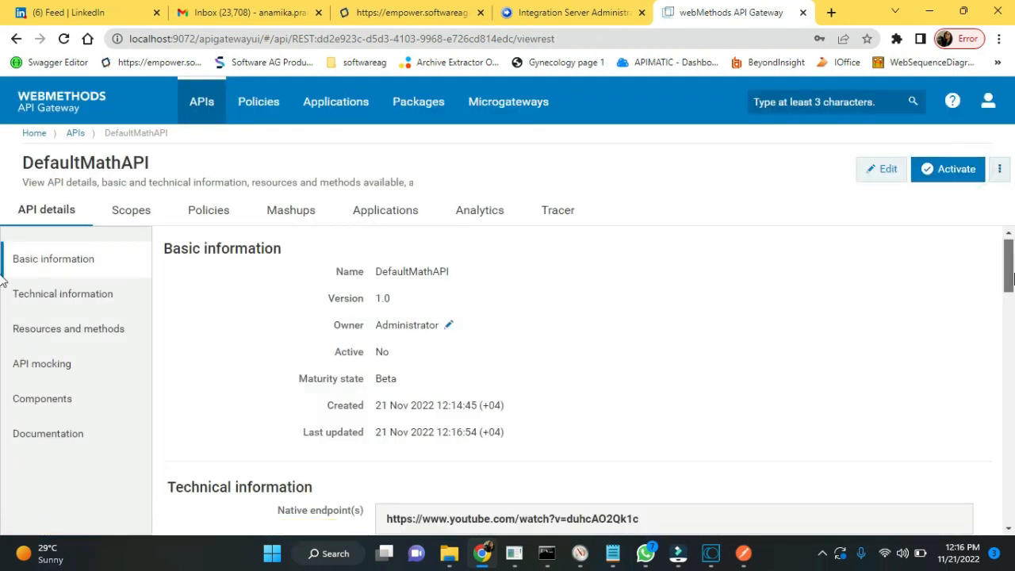
Activate DefaultMathAPI and confirm the activation
{"action": "mouse_move", "coordinate": [1009, 277]}
{"action": "left_mouse_down"}
{"action": "mouse_move", "coordinate": [1011, 396]}
{"action": "mouse_move", "coordinate": [1009, 262]}
{"action": "left_mouse_up"}
{"action": "left_click", "coordinate": [964, 176]}
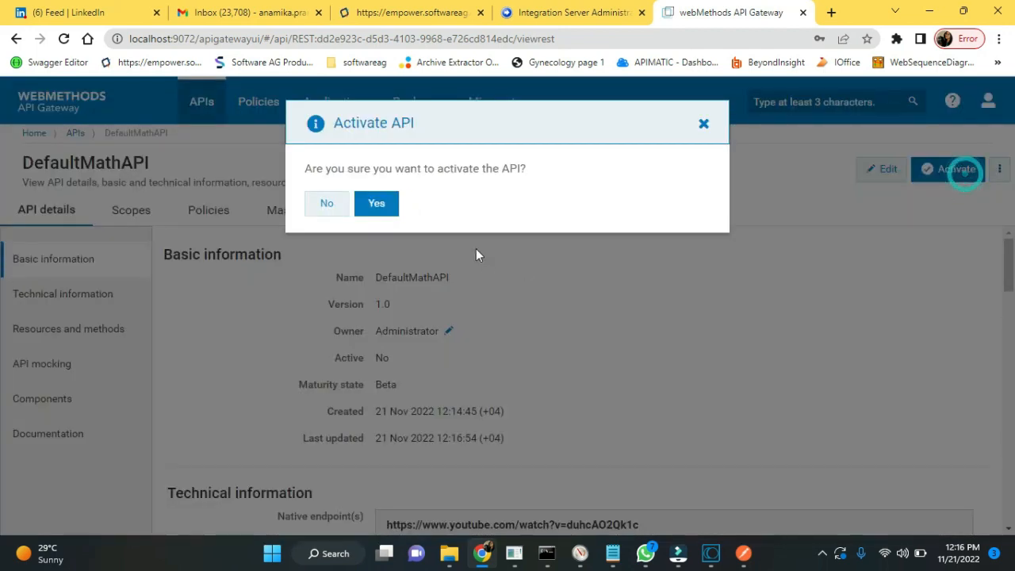
{"action": "left_click", "coordinate": [376, 203]}
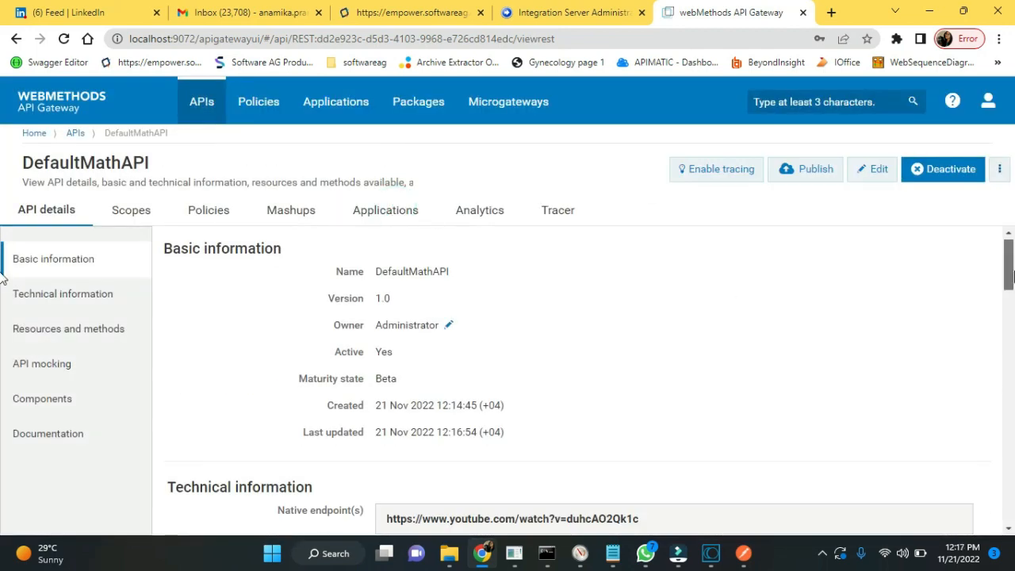
Copy DefaultMathAPI's default gateway endpoint URL from its technical information
{"action": "left_click_drag", "start_coordinate": [1012, 271], "coordinate": [1013, 323]}
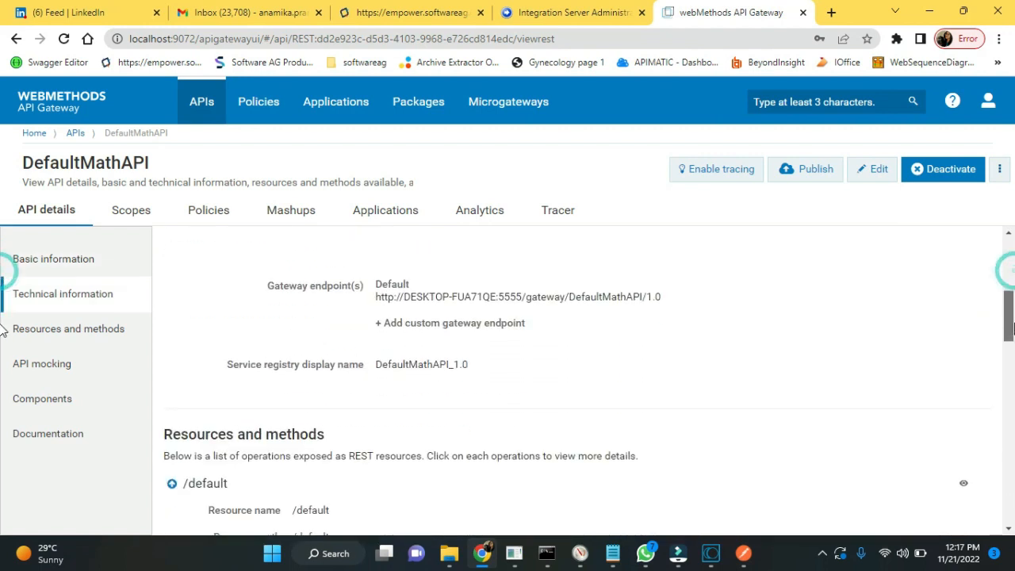
{"action": "triple_click", "coordinate": [615, 293]}
{"action": "right_click", "coordinate": [619, 295]}
{"action": "left_click", "coordinate": [641, 307]}
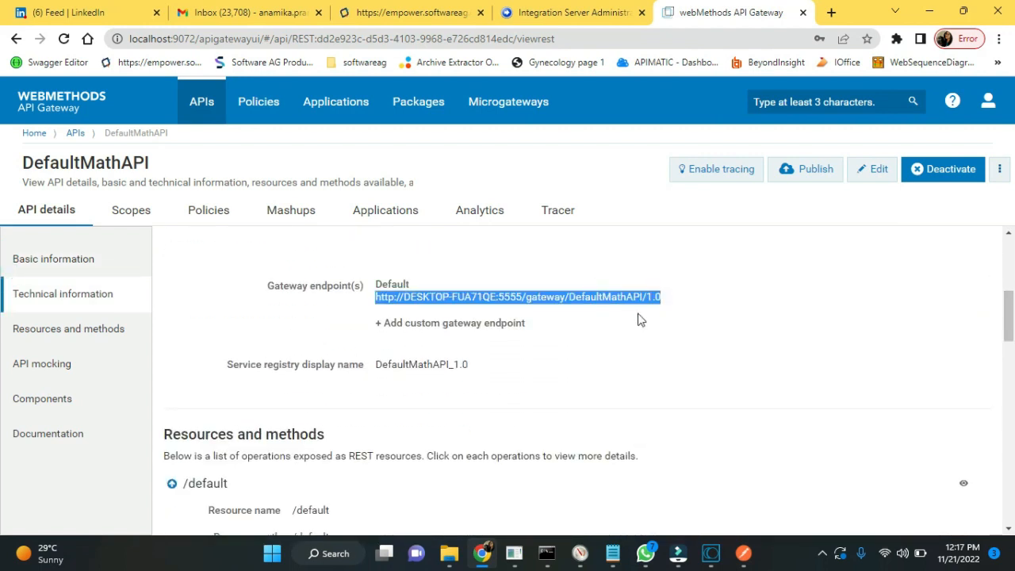
Open MathAPI's policies and review the Conditional Routing properties in full-screen view
{"action": "left_click", "coordinate": [313, 282]}
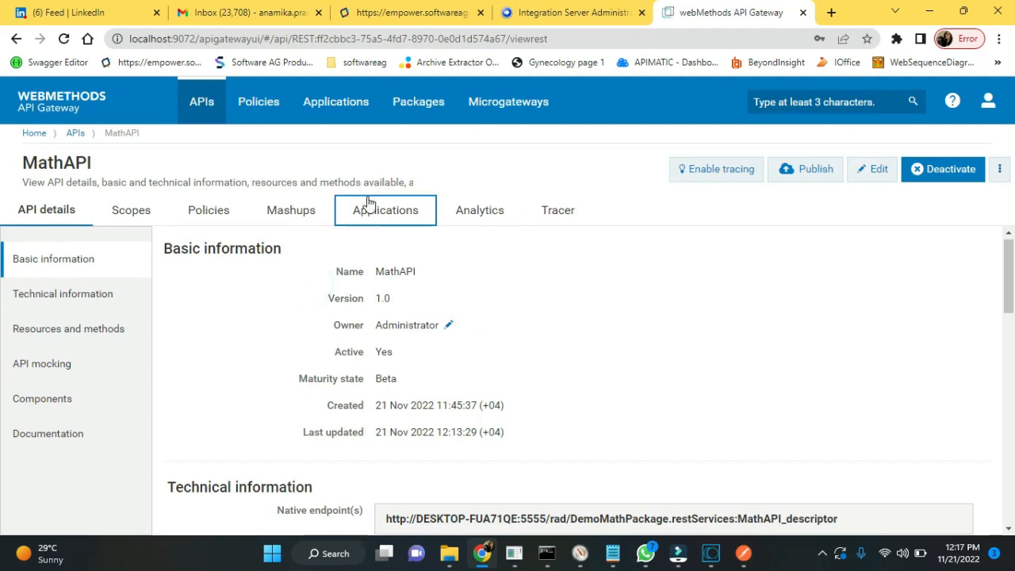
{"action": "left_click", "coordinate": [209, 211]}
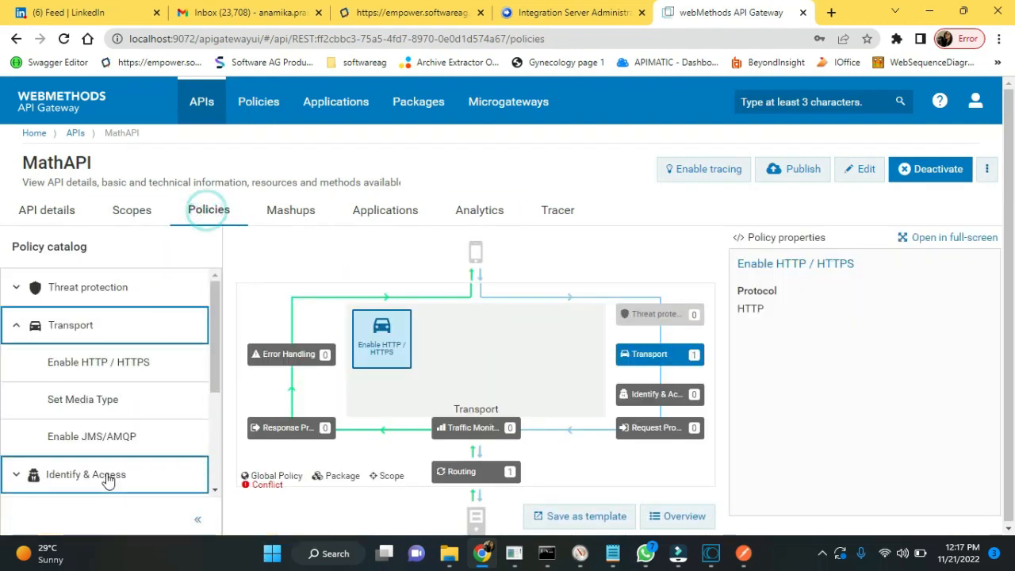
{"action": "left_click_drag", "start_coordinate": [213, 379], "coordinate": [213, 472]}
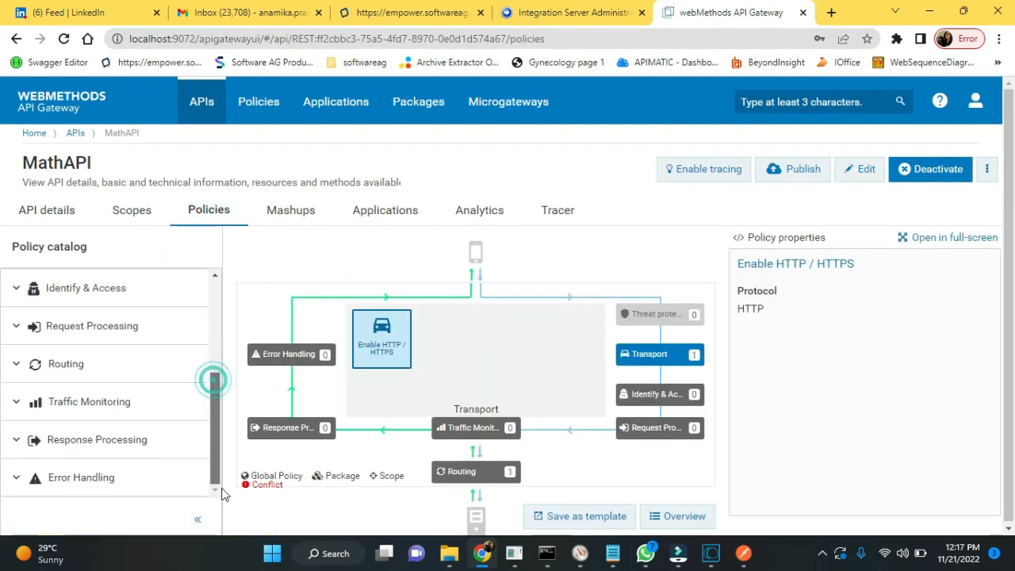
{"action": "left_click", "coordinate": [104, 385]}
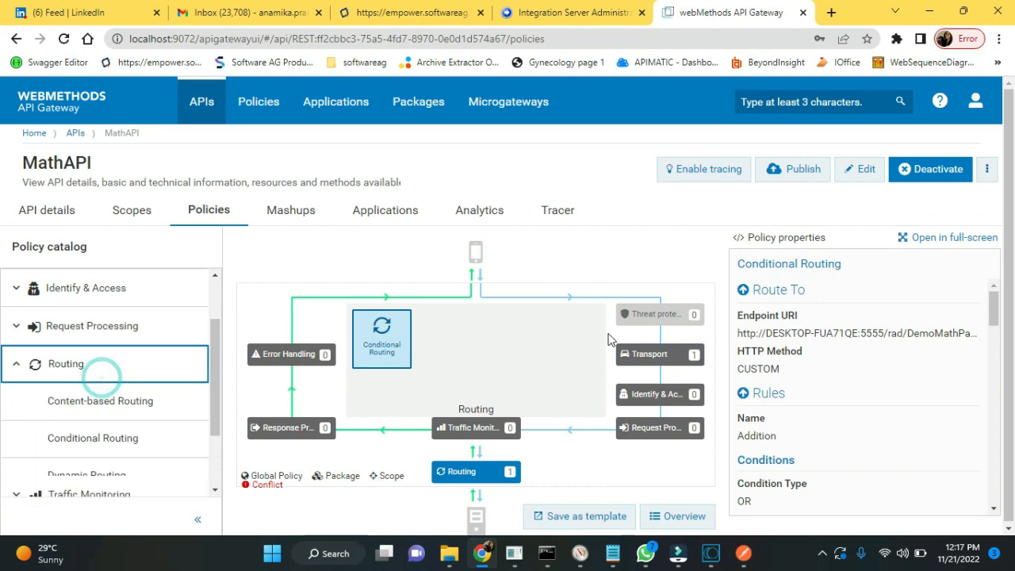
{"action": "left_click", "coordinate": [933, 243]}
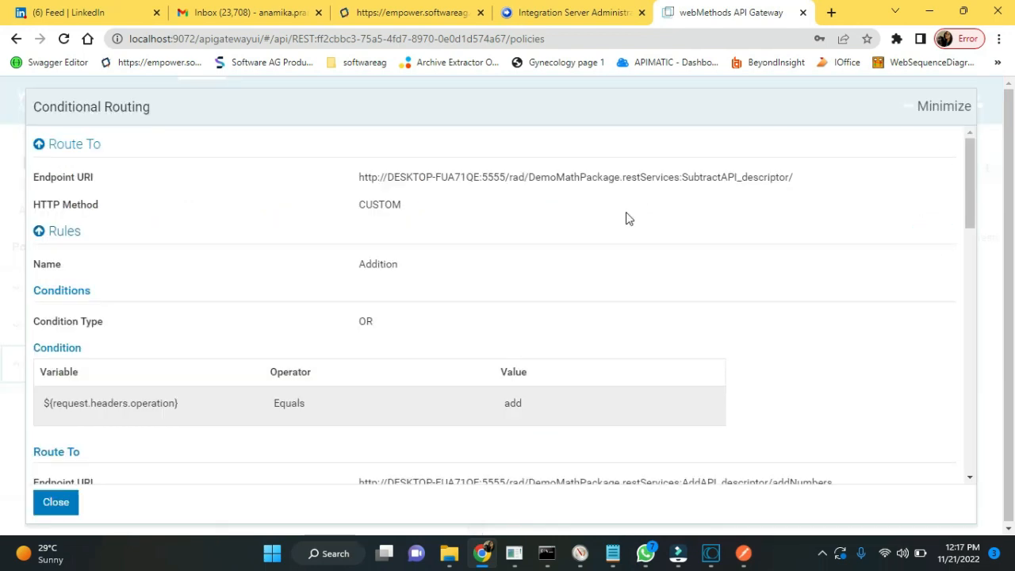
{"action": "left_click", "coordinate": [52, 507]}
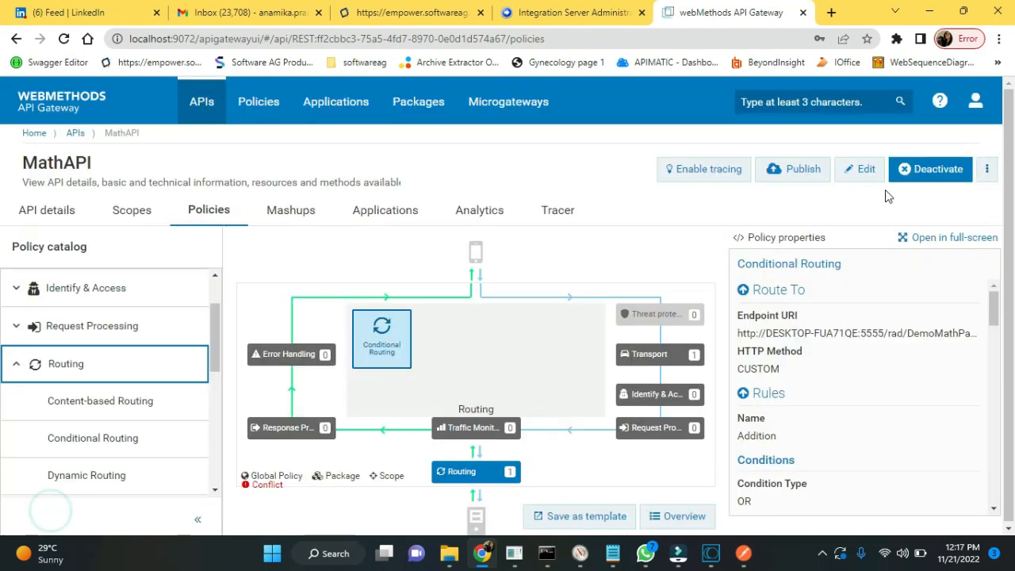
{"action": "left_click", "coordinate": [863, 169]}
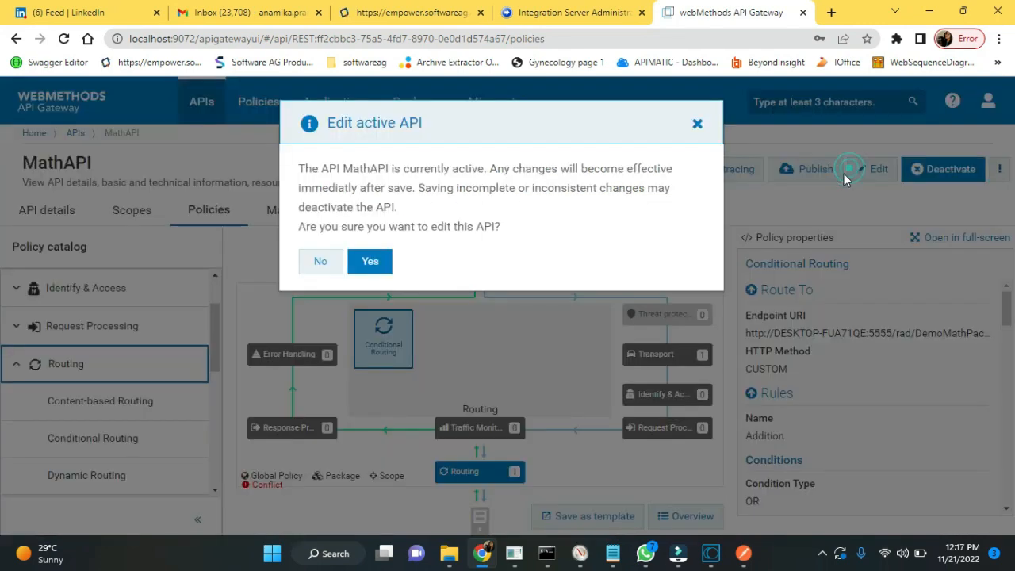
{"action": "left_click", "coordinate": [370, 263]}
{"action": "left_click", "coordinate": [948, 238]}
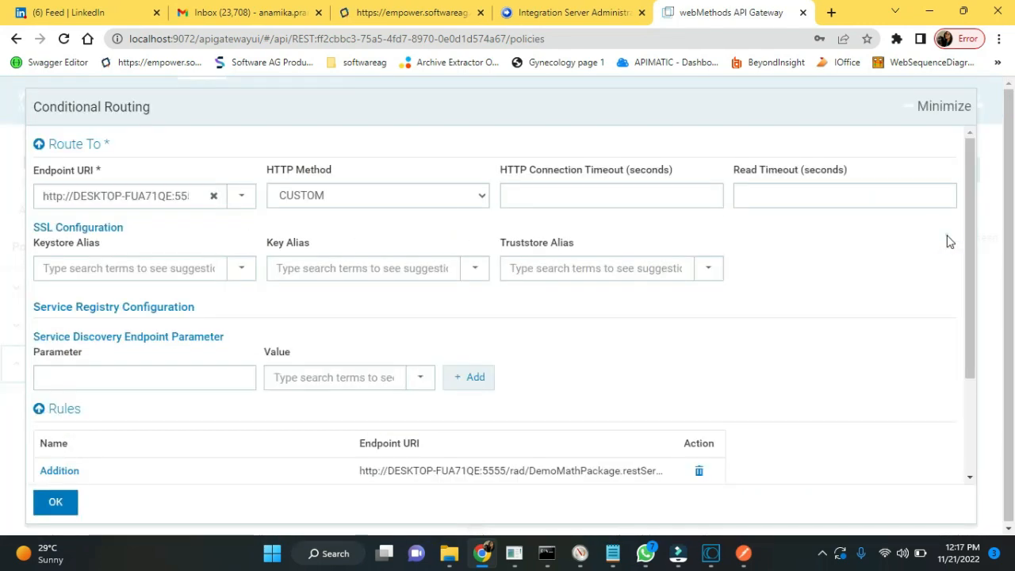
{"action": "left_click", "coordinate": [181, 198]}
{"action": "triple_click", "coordinate": [181, 202]}
{"action": "key", "text": "BackSpace"}
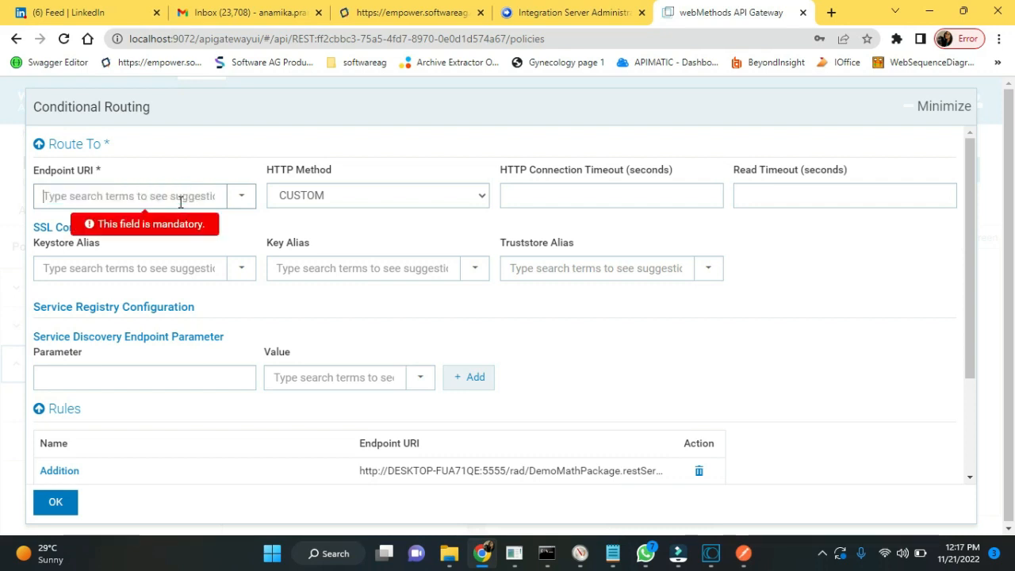
{"action": "key", "text": "ctrl+v"}
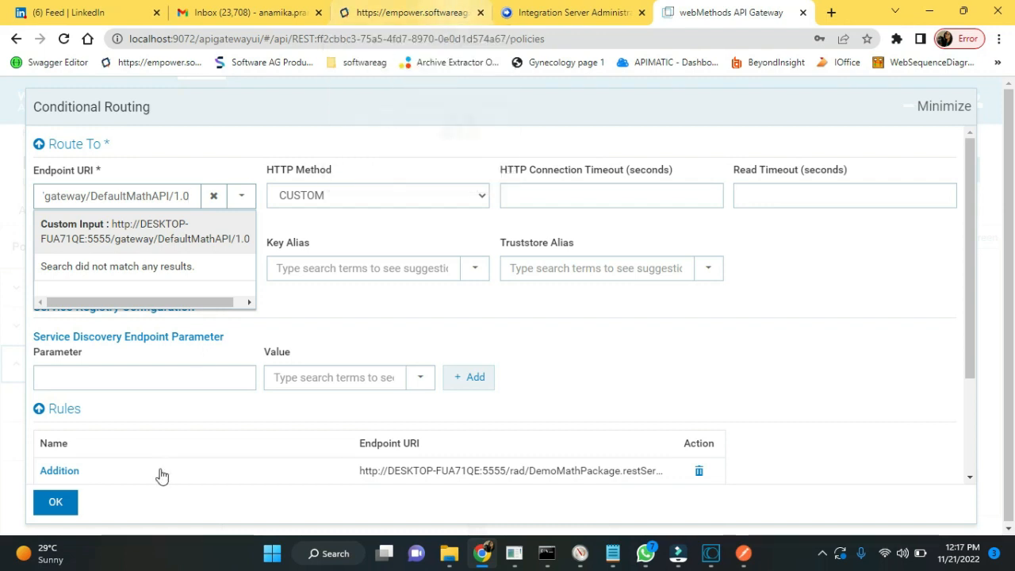
Open the API Gateway in a new browser tab and bring up MathAPI's details from the list of APIs
{"action": "left_click", "coordinate": [510, 39]}
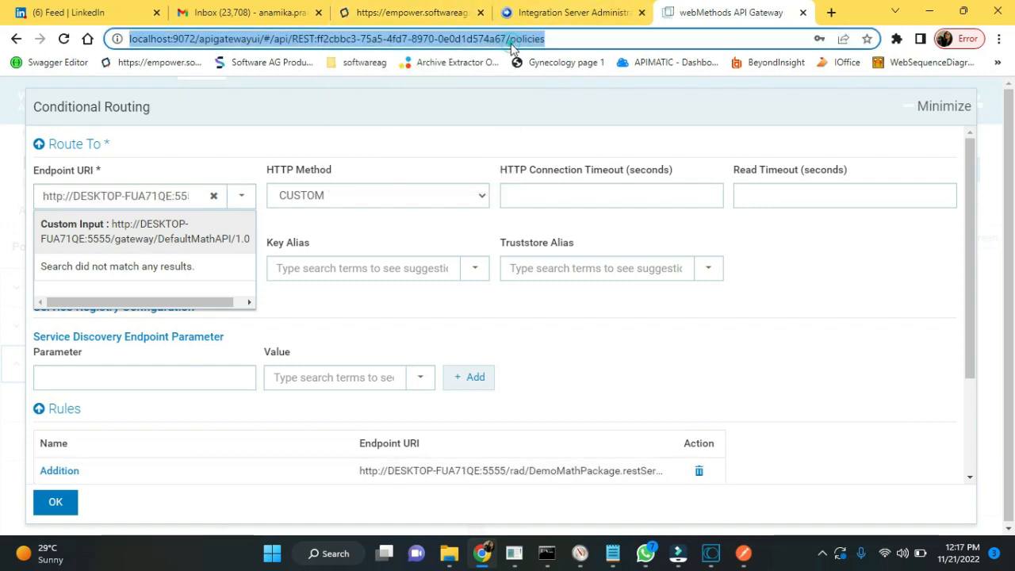
{"action": "left_click", "coordinate": [831, 13]}
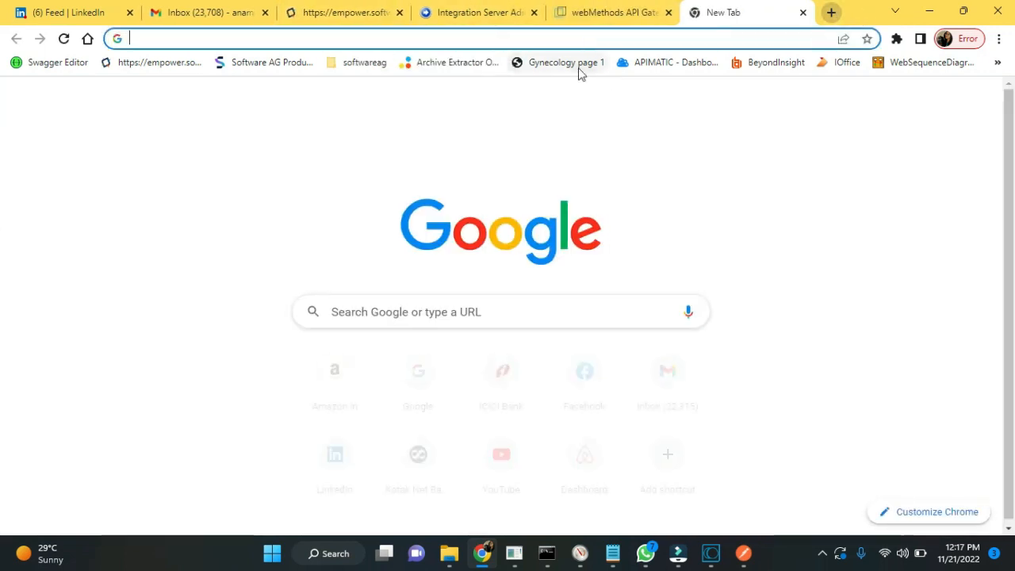
{"action": "key", "text": "ctrl+v"}
{"action": "key", "text": "Return"}
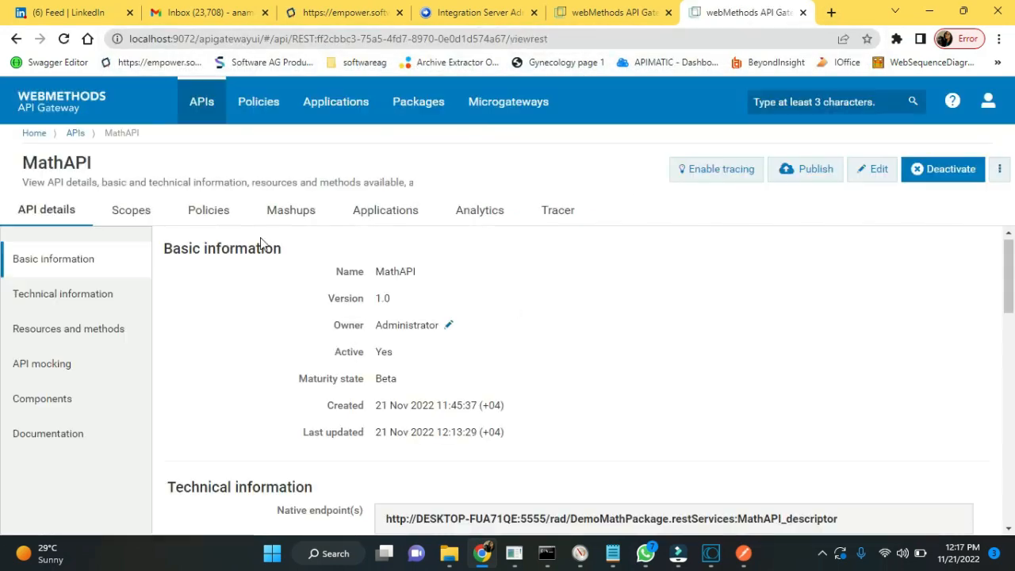
{"action": "left_click", "coordinate": [216, 115]}
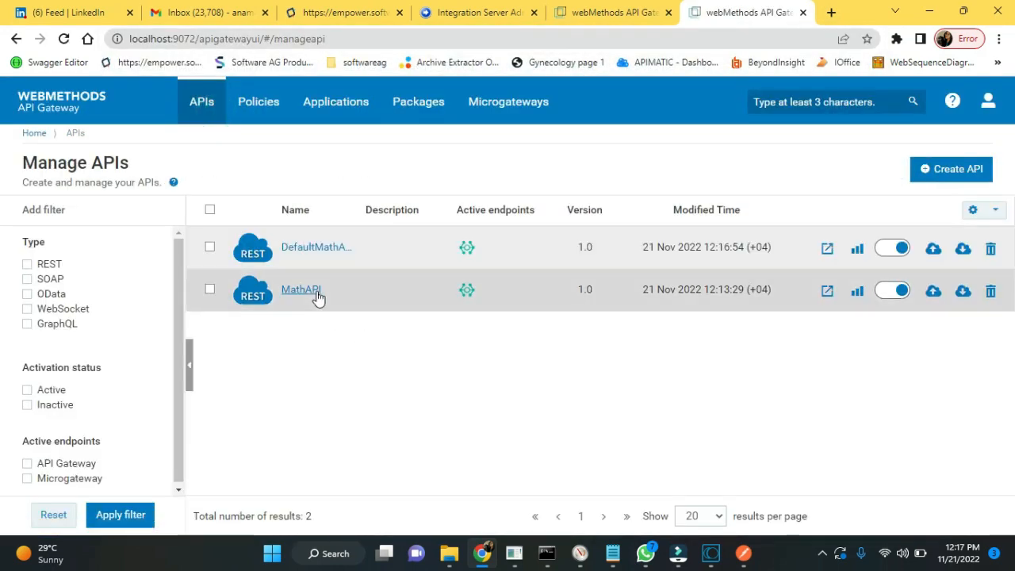
{"action": "left_click", "coordinate": [317, 295]}
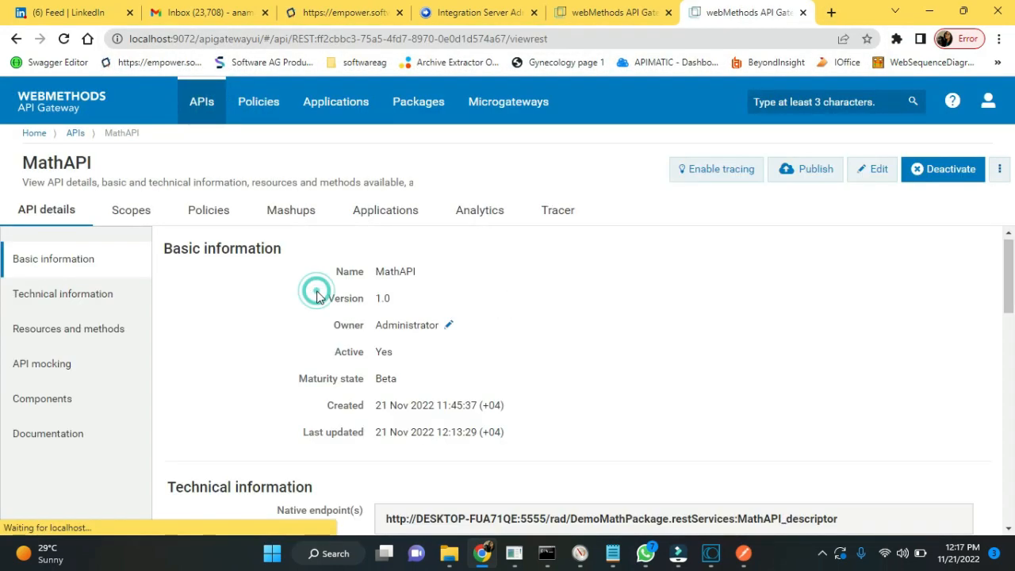
Open DefaultMathAPI's details from the list of APIs and check the resource path under its resources and methods
{"action": "left_click", "coordinate": [36, 133]}
{"action": "left_click", "coordinate": [198, 122]}
{"action": "left_click", "coordinate": [311, 251]}
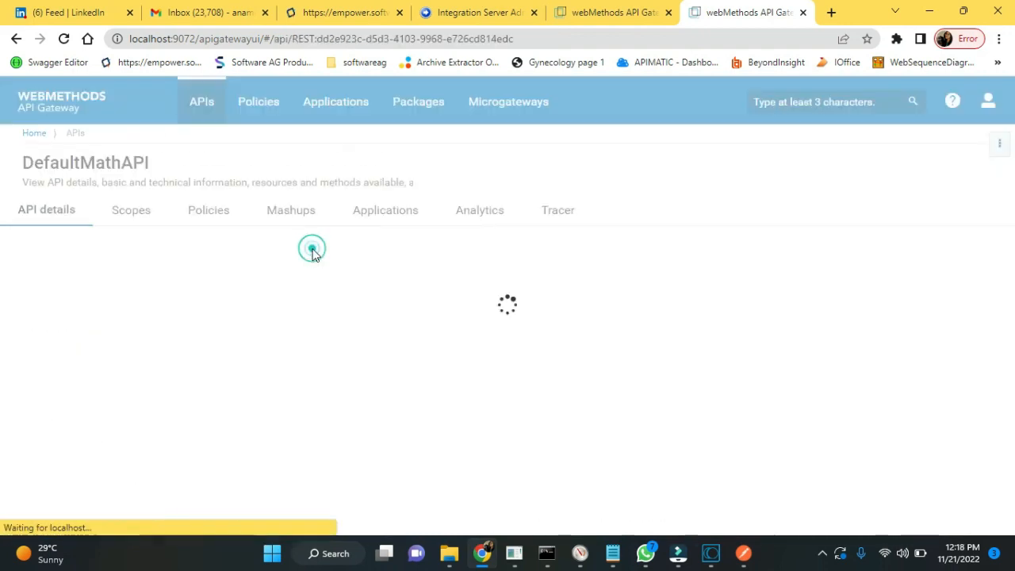
{"action": "scroll", "coordinate": [8, 328], "scroll_direction": "down", "scroll_amount": 5}
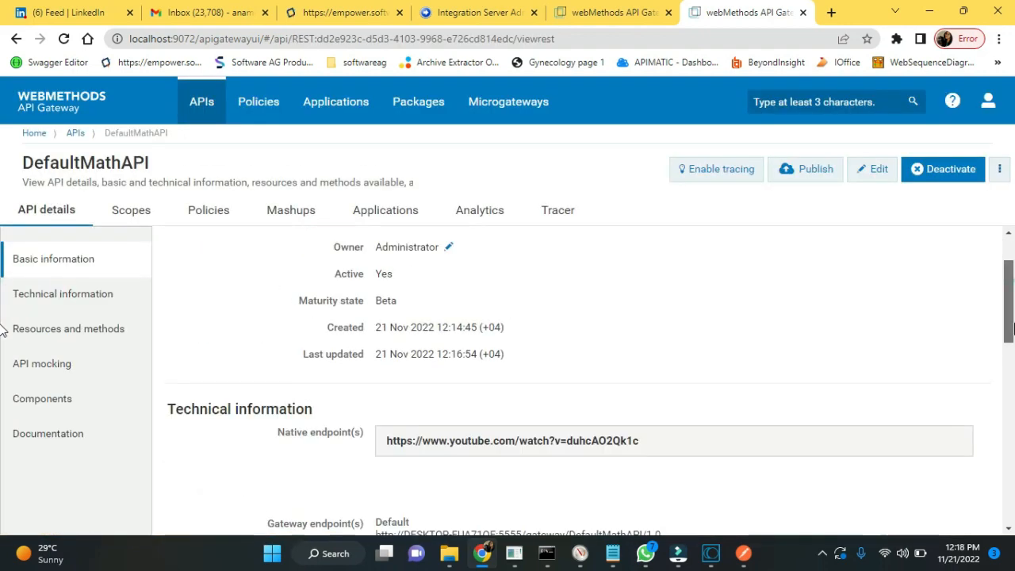
{"action": "scroll", "coordinate": [2, 407], "scroll_direction": "down", "scroll_amount": 1}
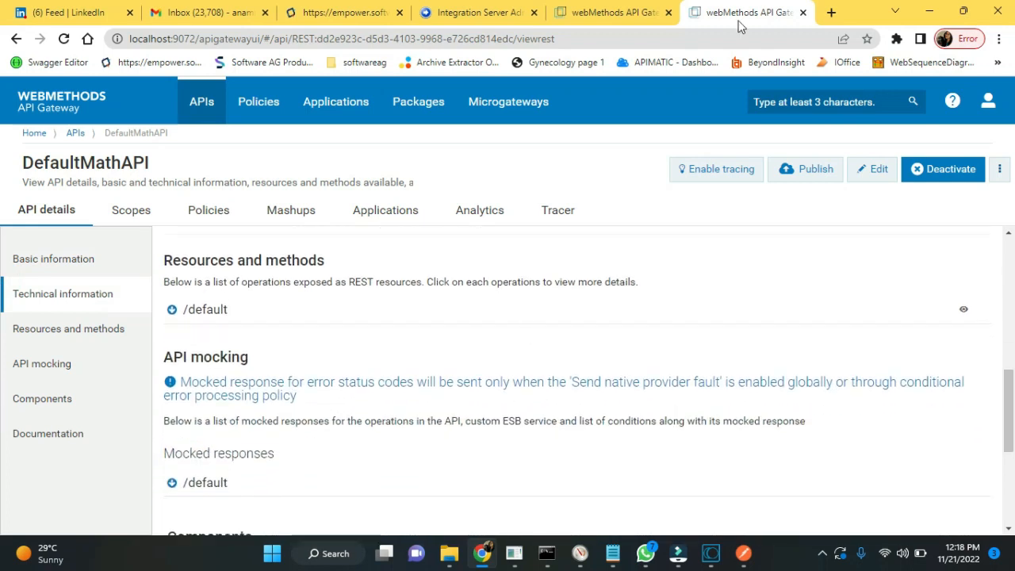
Append /default to the Route To endpoint URI in MathAPI's Conditional Routing policy and save the API
{"action": "left_click", "coordinate": [622, 11]}
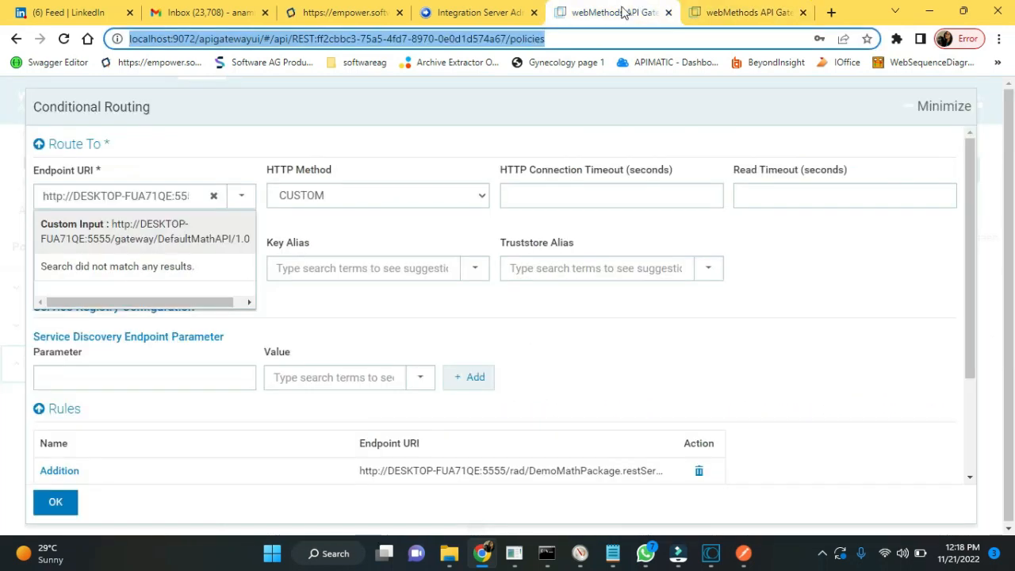
{"action": "left_click", "coordinate": [187, 195]}
{"action": "key", "text": "Right"}
{"action": "key", "text": "Right"}
{"action": "key", "text": "Right"}
{"action": "key", "text": "Right"}
{"action": "key", "text": "Right"}
{"action": "key", "text": "Right"}
{"action": "key", "text": "Right"}
{"action": "key", "text": "Right"}
{"action": "key", "text": "Right"}
{"action": "key", "text": "Right"}
{"action": "key", "text": "Right"}
{"action": "key", "text": "Right"}
{"action": "key", "text": "Right"}
{"action": "key", "text": "Right"}
{"action": "key", "text": "Right"}
{"action": "key", "text": "Right"}
{"action": "key", "text": "Right"}
{"action": "key", "text": "Right"}
{"action": "key", "text": "Right"}
{"action": "key", "text": "Right"}
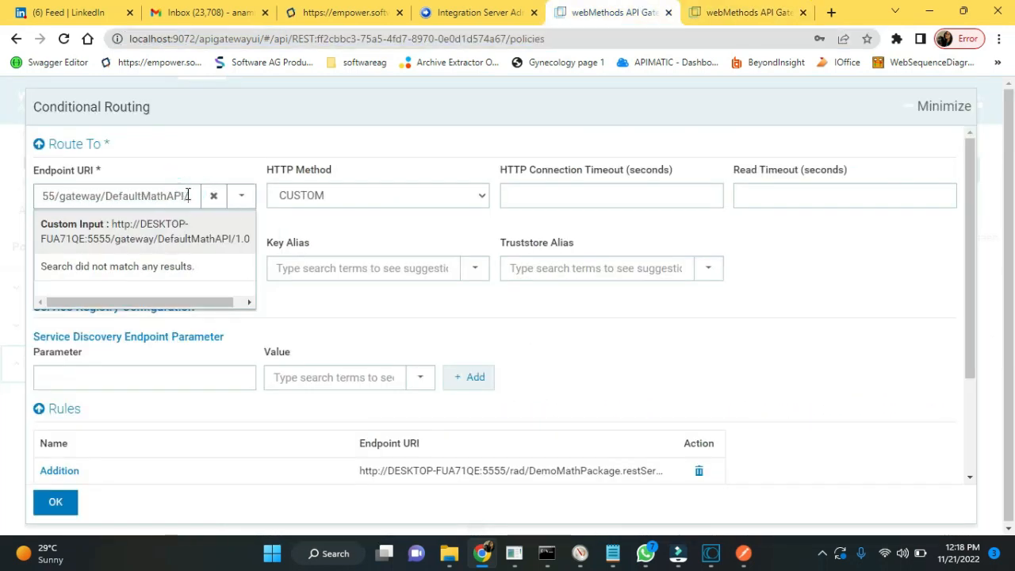
{"action": "key", "text": "Return"}
{"action": "type", "text": "/"}
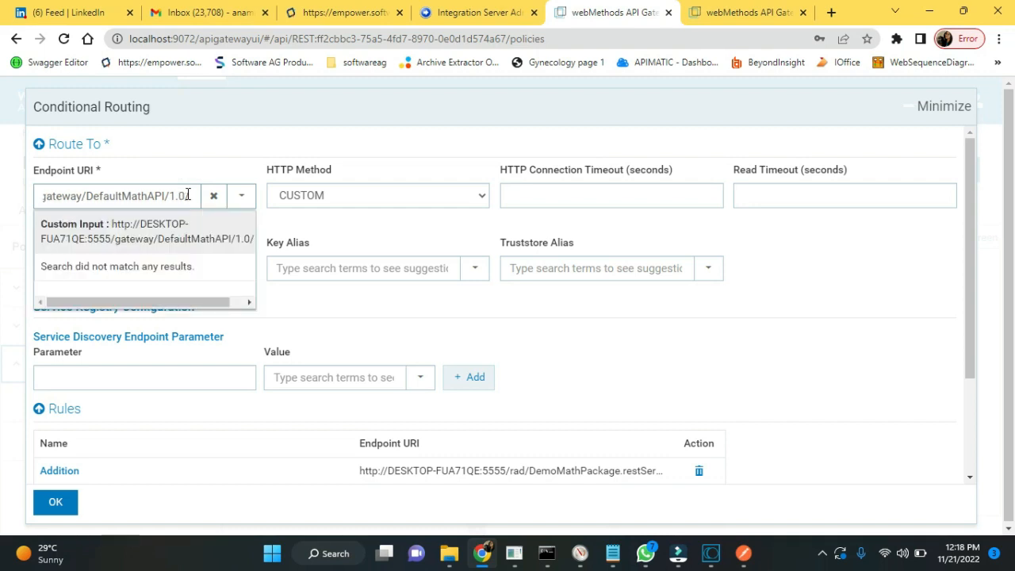
{"action": "type", "text": "default"}
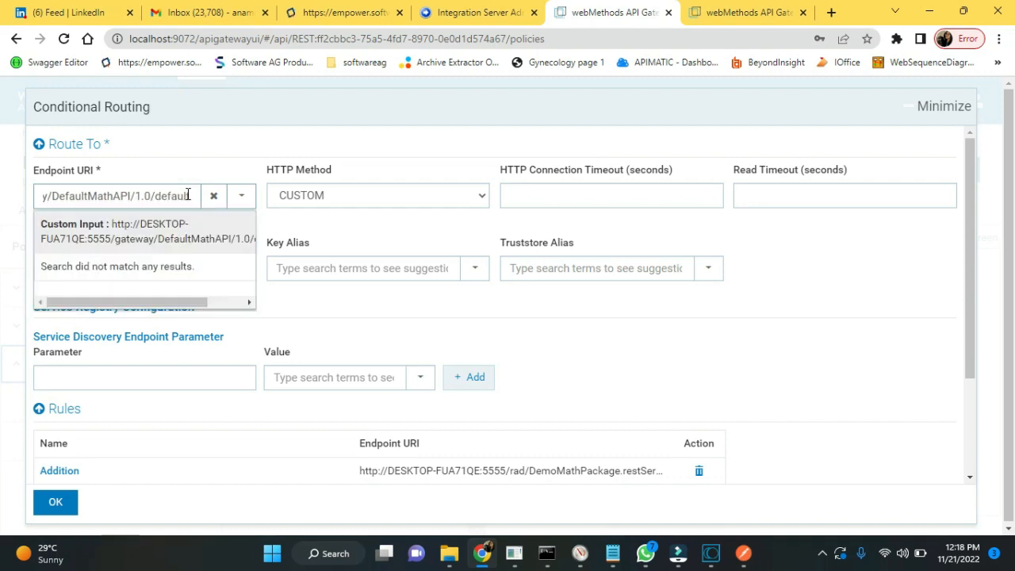
{"action": "left_click", "coordinate": [62, 503]}
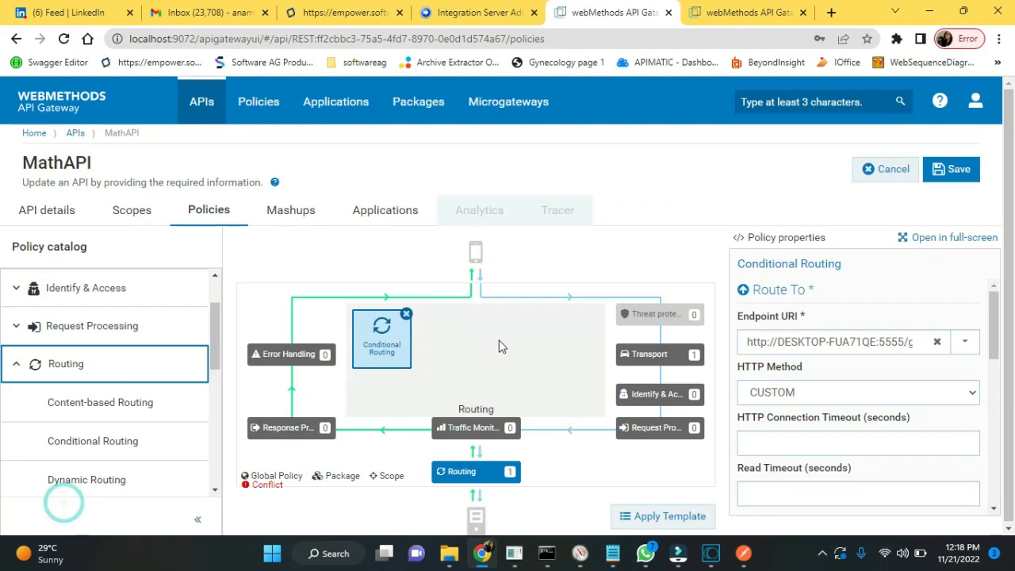
{"action": "left_click", "coordinate": [951, 176]}
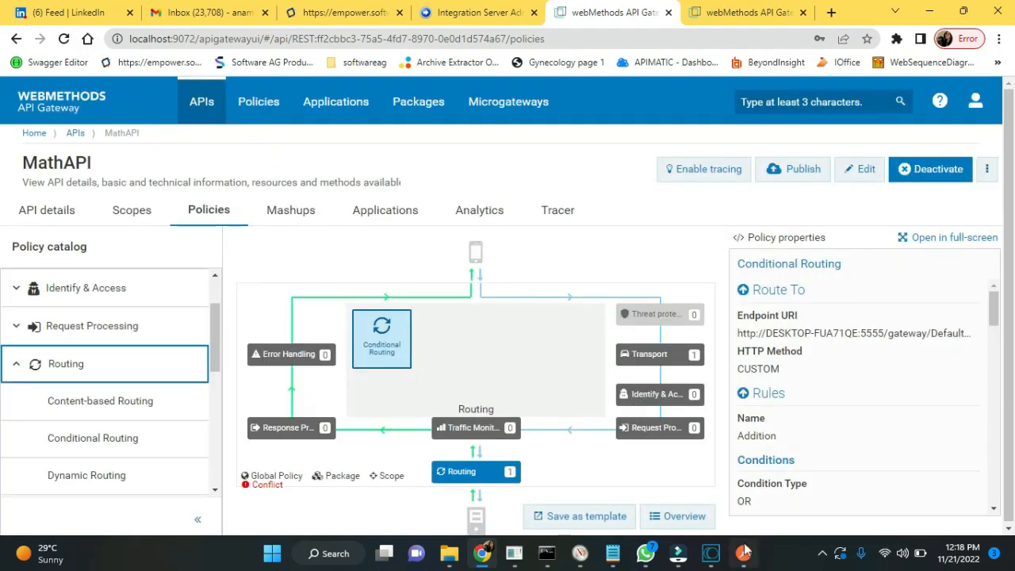
Switch to Postman, set the operation header to a, and send the POST request to MathAPI's operateNumbers endpoint
{"action": "left_click", "coordinate": [744, 549]}
{"action": "left_click", "coordinate": [872, 39]}
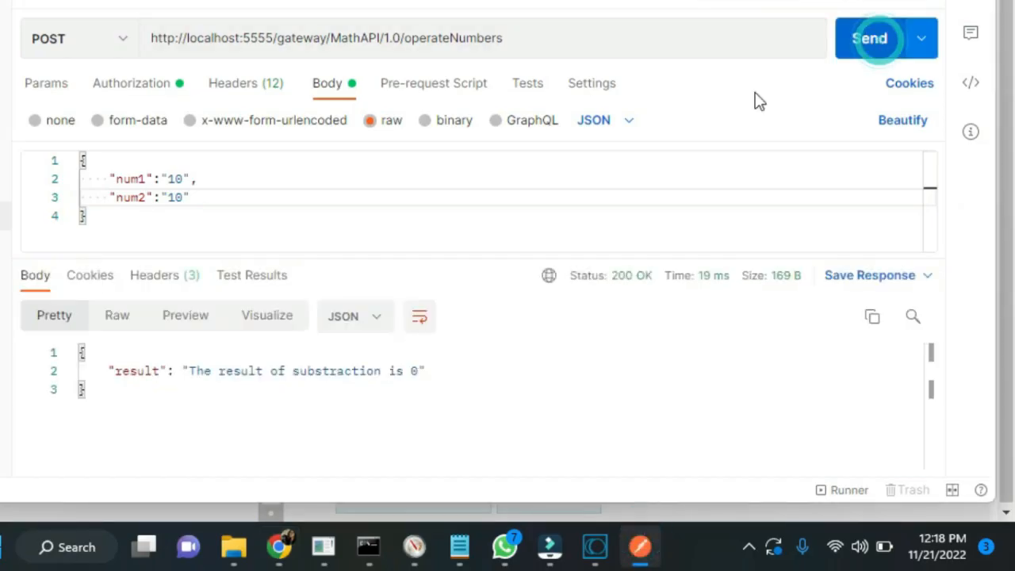
{"action": "left_click", "coordinate": [258, 88]}
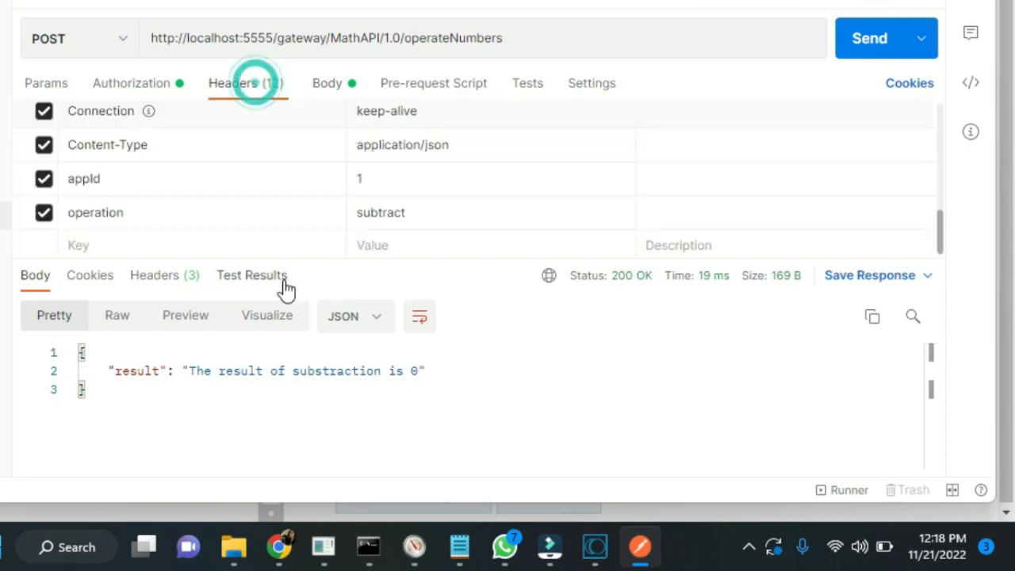
{"action": "double_click", "coordinate": [401, 213]}
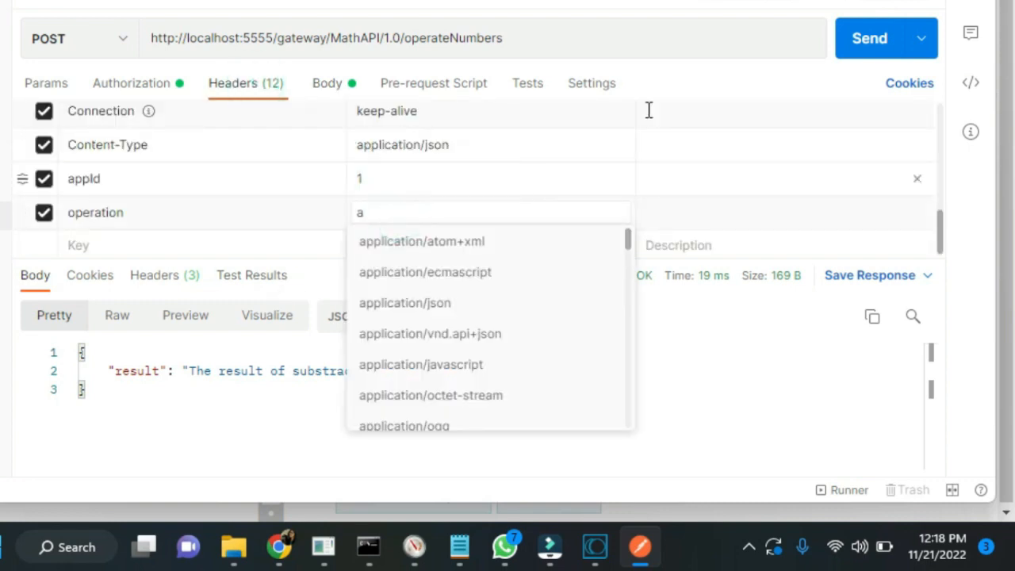
{"action": "left_click", "coordinate": [861, 50]}
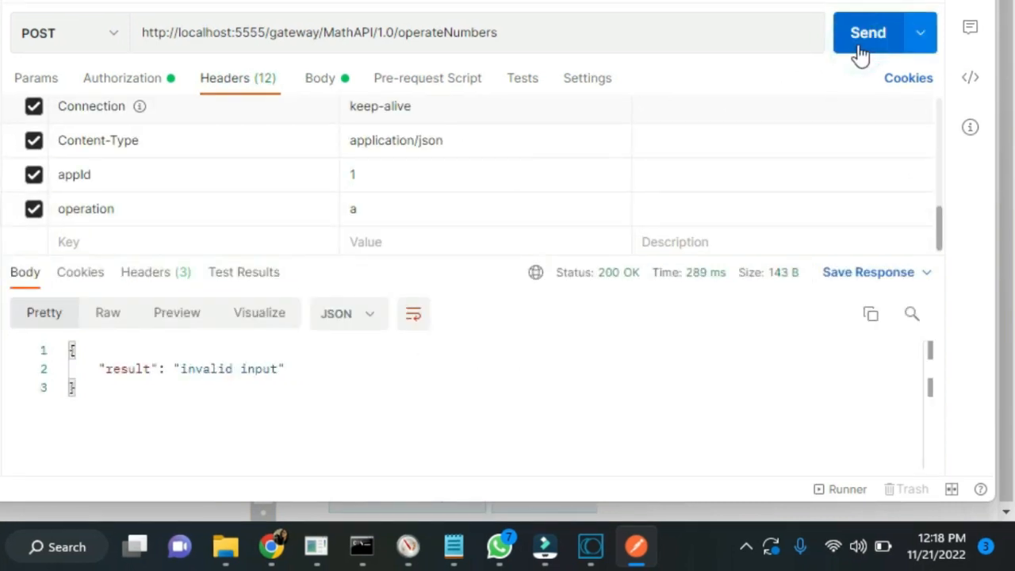
{"action": "left_click", "coordinate": [372, 199]}
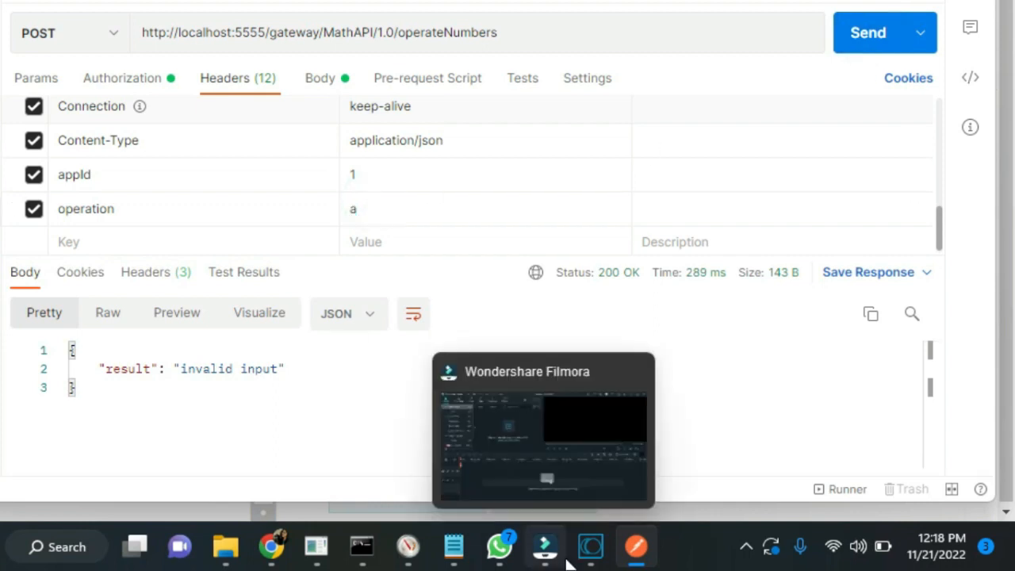
{"action": "left_click", "coordinate": [744, 548]}
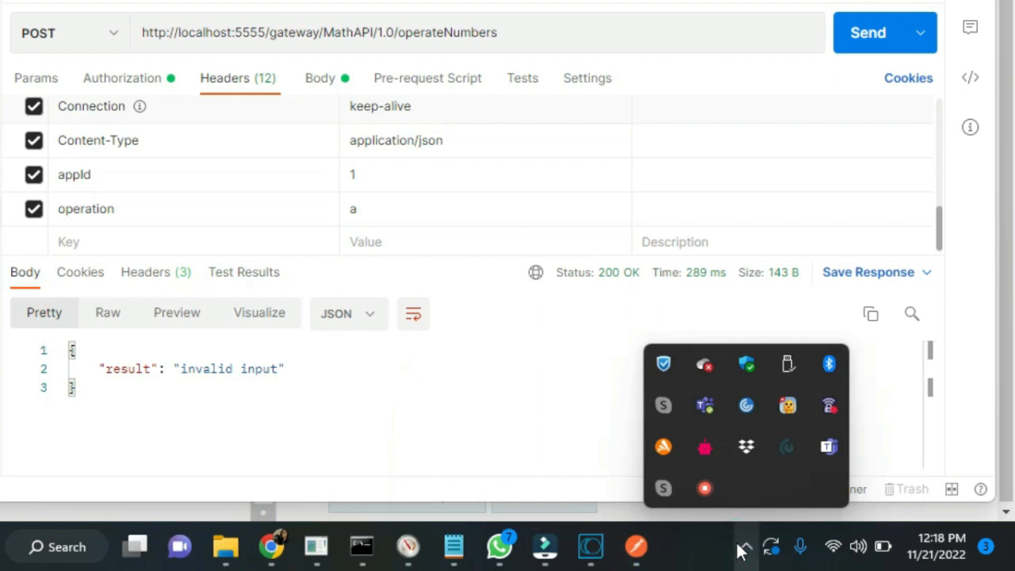
{"action": "left_click", "coordinate": [712, 492]}
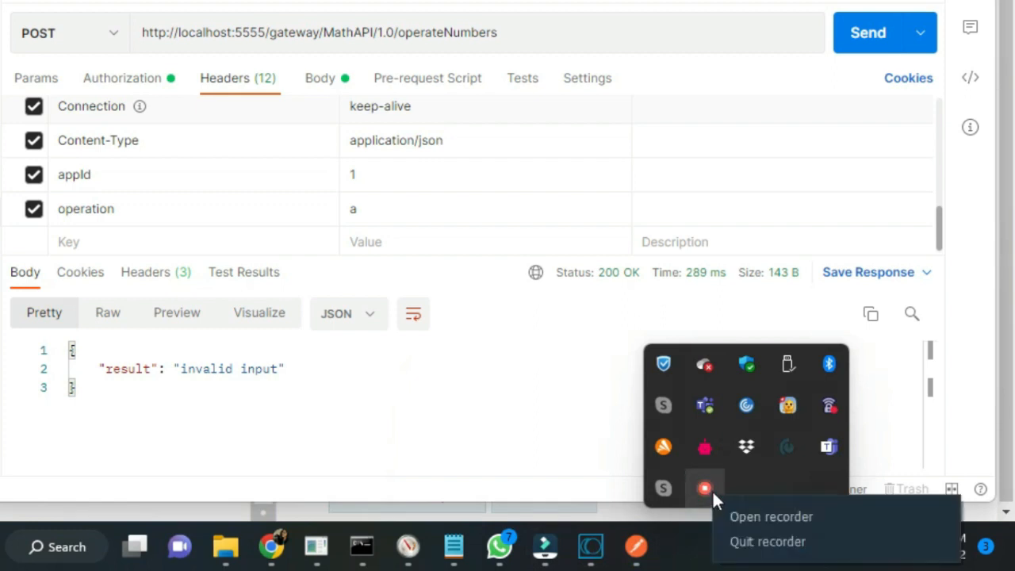
{"action": "left_click", "coordinate": [739, 514]}
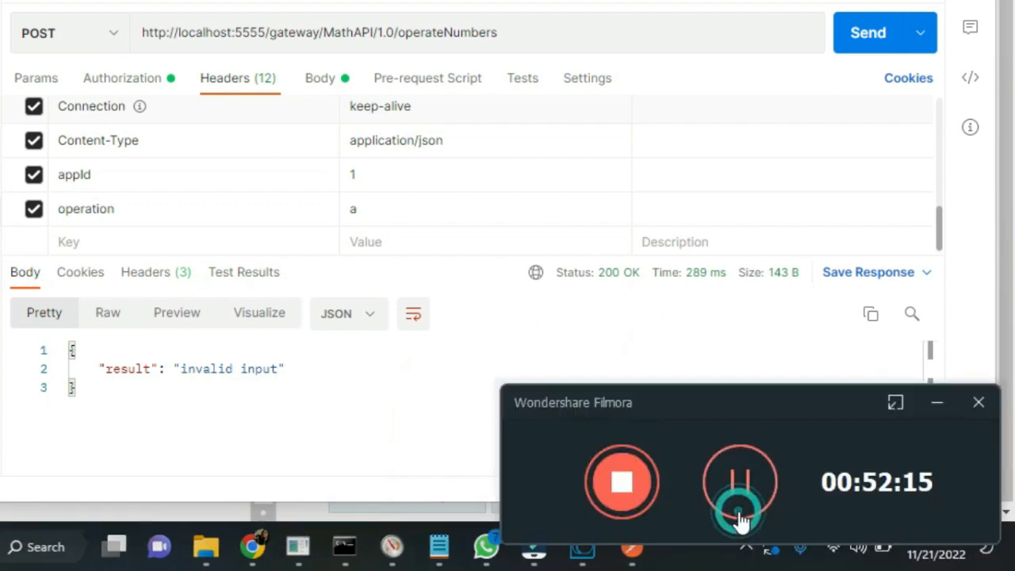